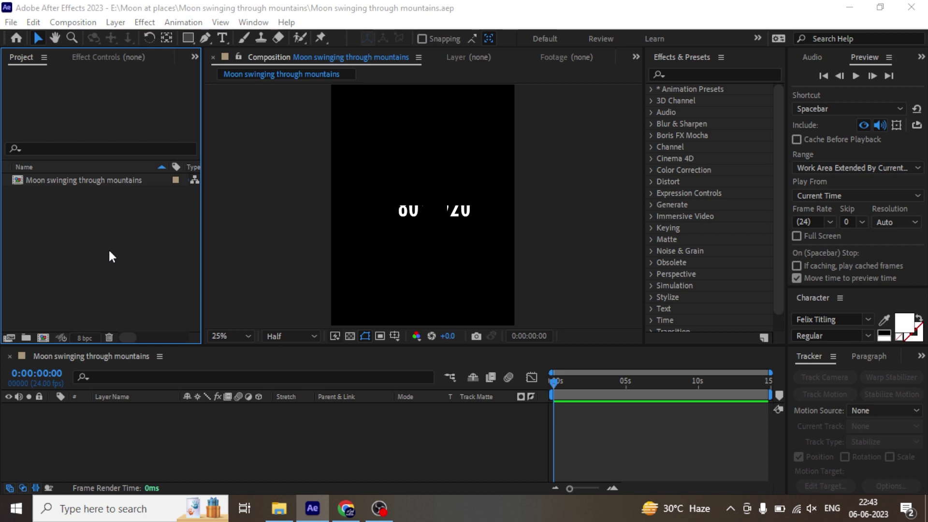
Import the lroc_color_poles_8k moon texture and add it as a layer to the Moon swinging through mountains composition.
{"action": "double_click", "coordinate": [109, 251]}
{"action": "left_click", "coordinate": [243, 148]}
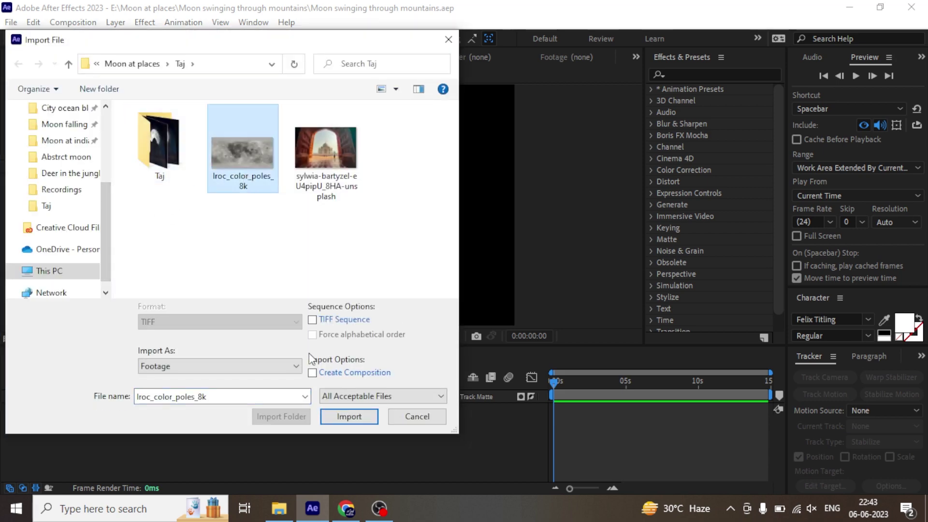
{"action": "left_click", "coordinate": [341, 411]}
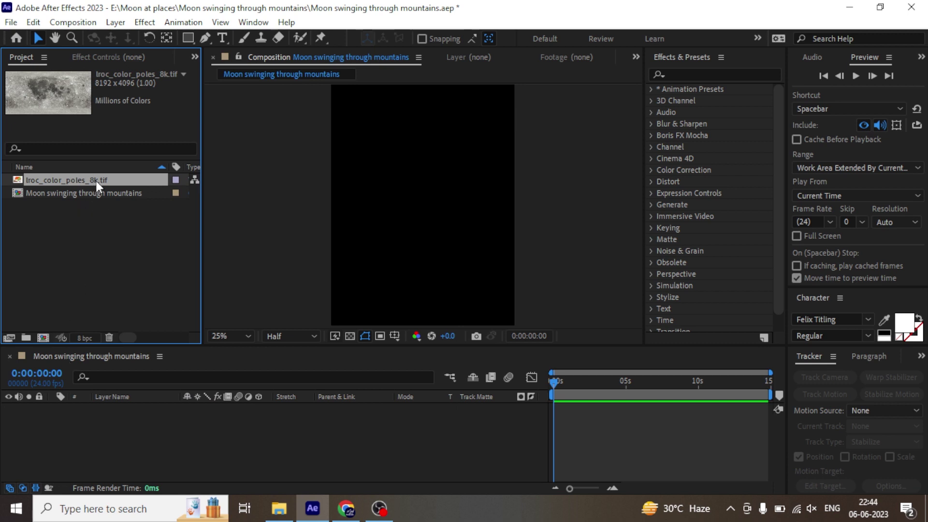
{"action": "left_click_drag", "start_coordinate": [96, 181], "coordinate": [131, 431]}
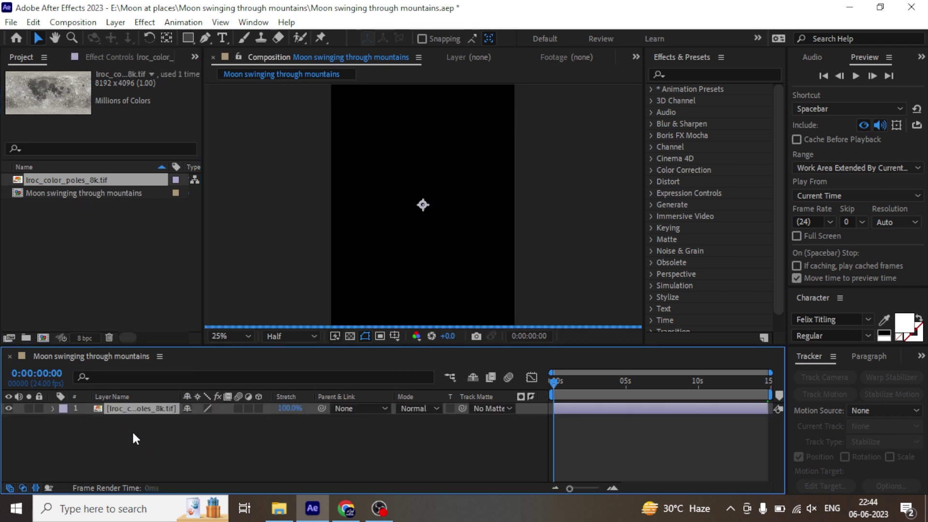
Apply the CC Sphere effect to the moon texture layer and set the layer's scale to 150%.
{"action": "left_click_drag", "start_coordinate": [217, 420], "coordinate": [193, 420]}
{"action": "left_click", "coordinate": [684, 74]}
{"action": "type", "text": "cc sp"}
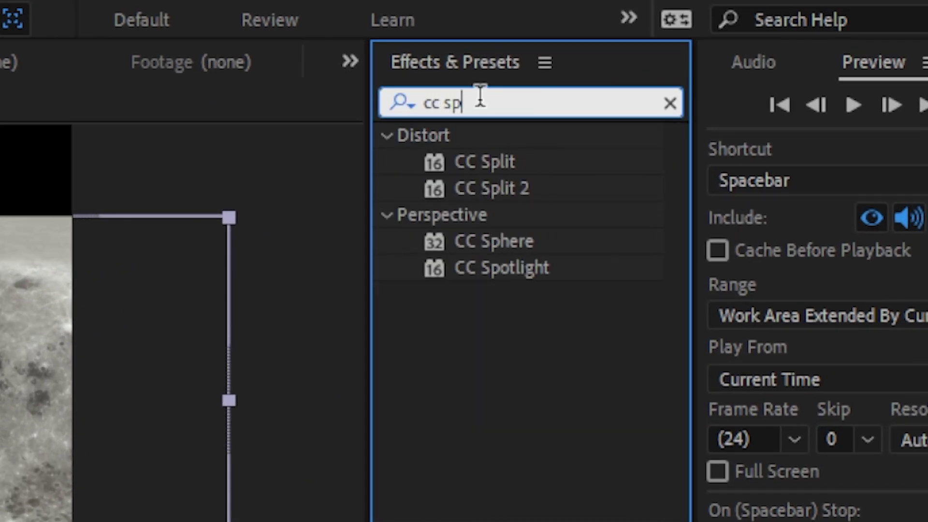
{"action": "double_click", "coordinate": [474, 244]}
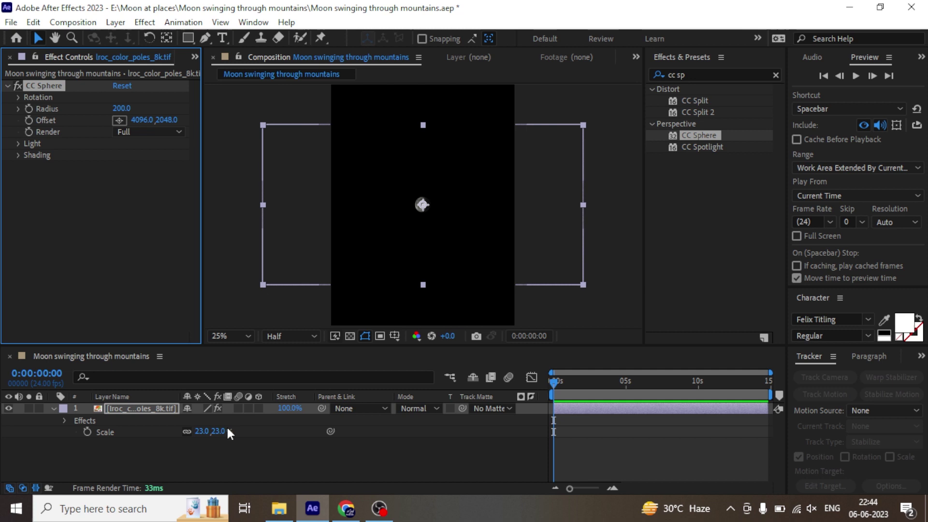
{"action": "left_click_drag", "start_coordinate": [223, 431], "coordinate": [302, 431]}
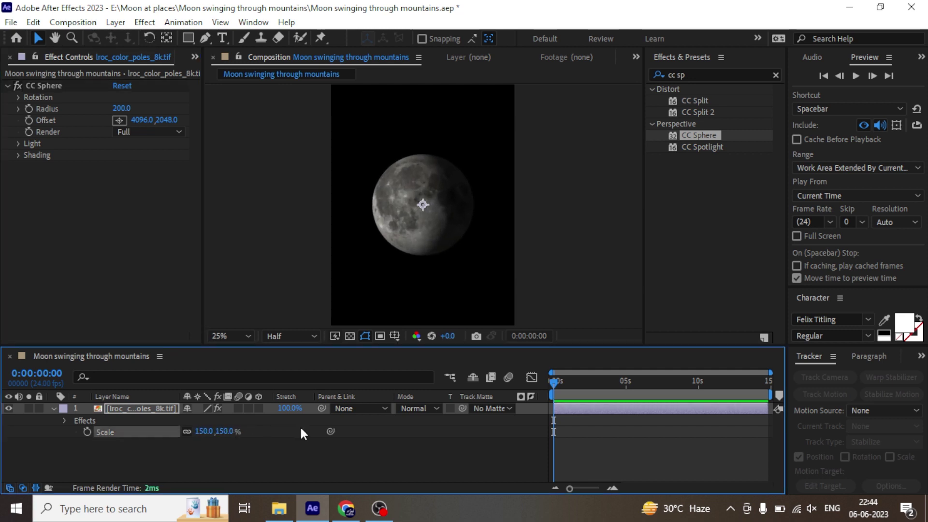
{"action": "left_click", "coordinate": [301, 428]}
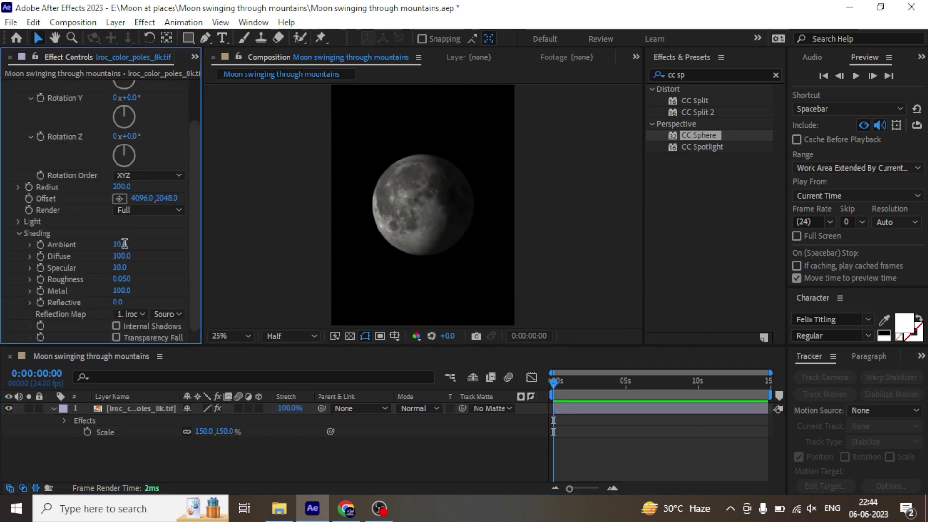
Set the CC Sphere's ambient shading to 70 and its light intensity to 80.
{"action": "left_click", "coordinate": [125, 243]}
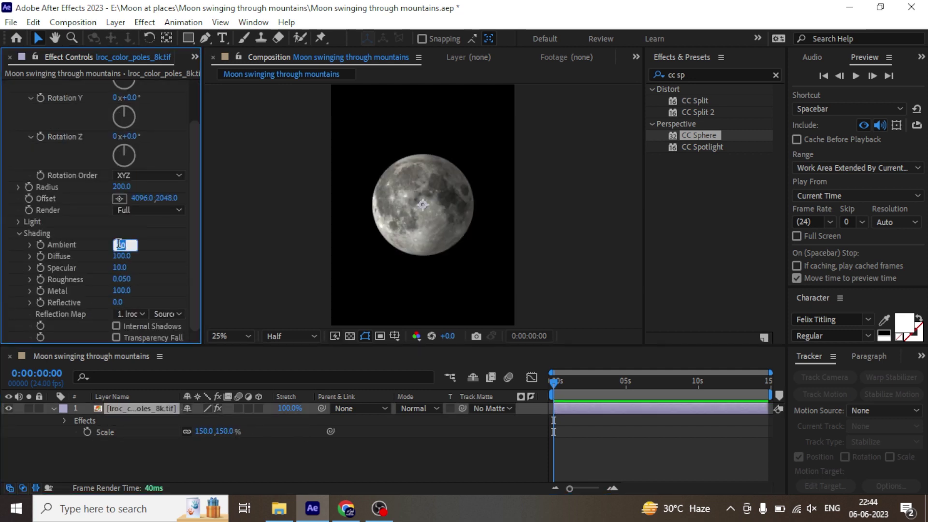
{"action": "key", "text": "Return"}
{"action": "left_click_drag", "start_coordinate": [196, 242], "coordinate": [195, 123]}
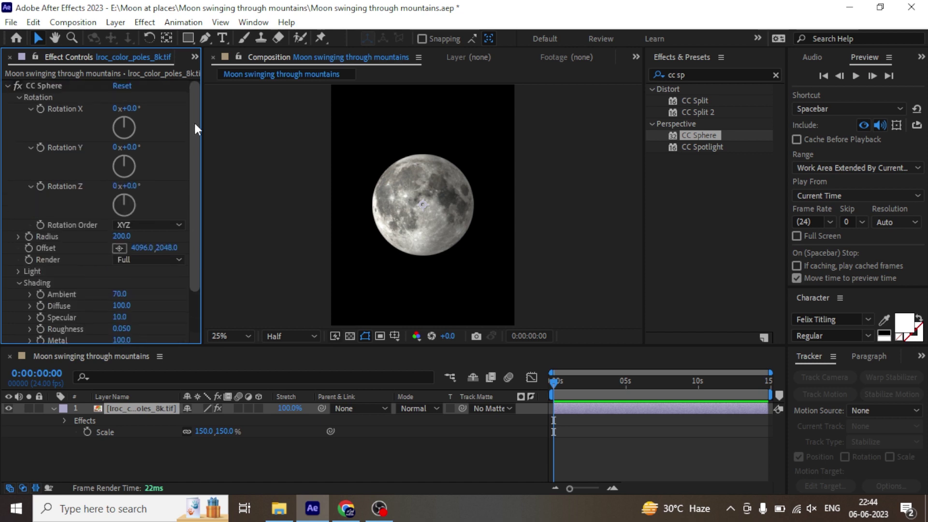
{"action": "left_click", "coordinate": [19, 271]}
{"action": "left_click", "coordinate": [125, 283]}
{"action": "type", "text": "80"}
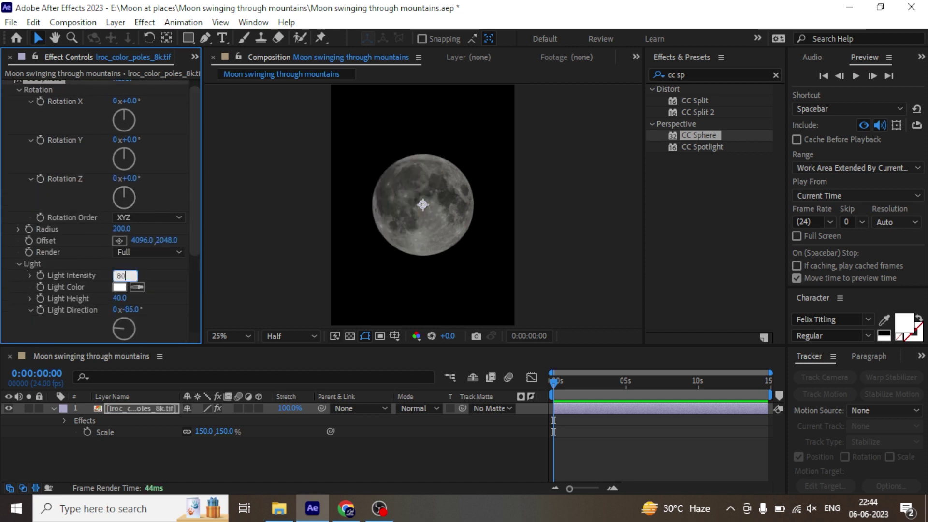
{"action": "key", "text": "Return"}
{"action": "left_click", "coordinate": [8, 86]}
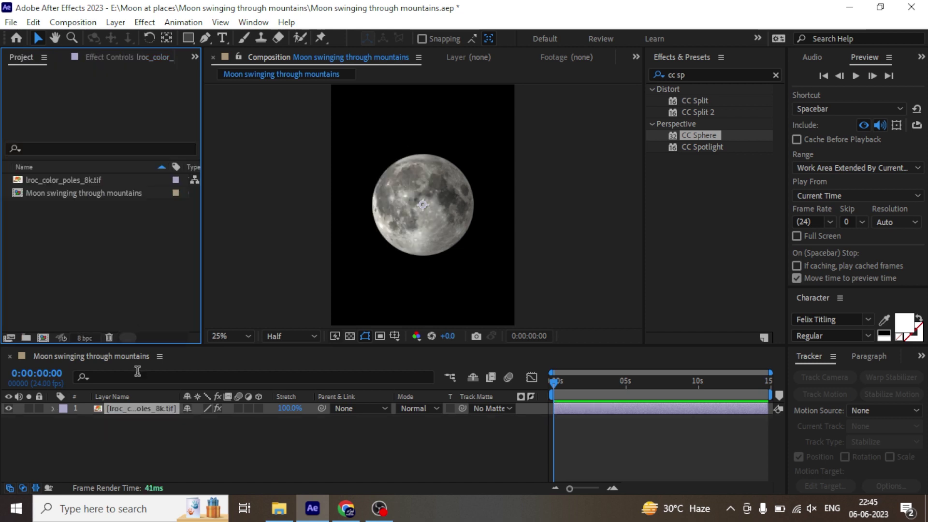
Rename the moon texture layer as Moon.
{"action": "left_click", "coordinate": [135, 408]}
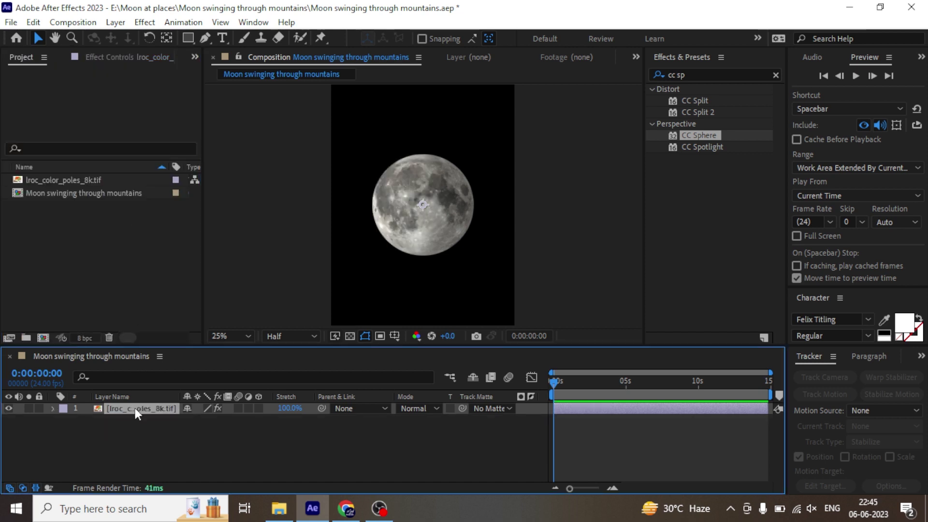
{"action": "key", "text": "Return"}
{"action": "type", "text": "Moon"}
{"action": "key", "text": "Return"}
Import the Pexels waterfall valley photo and place it as a layer below the Moon layer.
{"action": "left_click", "coordinate": [137, 281]}
{"action": "key", "text": "super+e"}
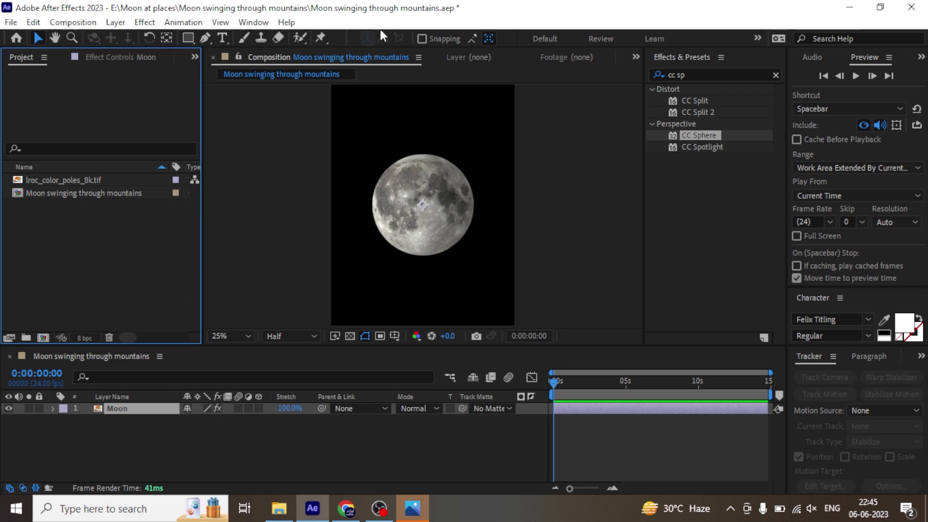
{"action": "left_click_drag", "start_coordinate": [93, 205], "coordinate": [137, 415]}
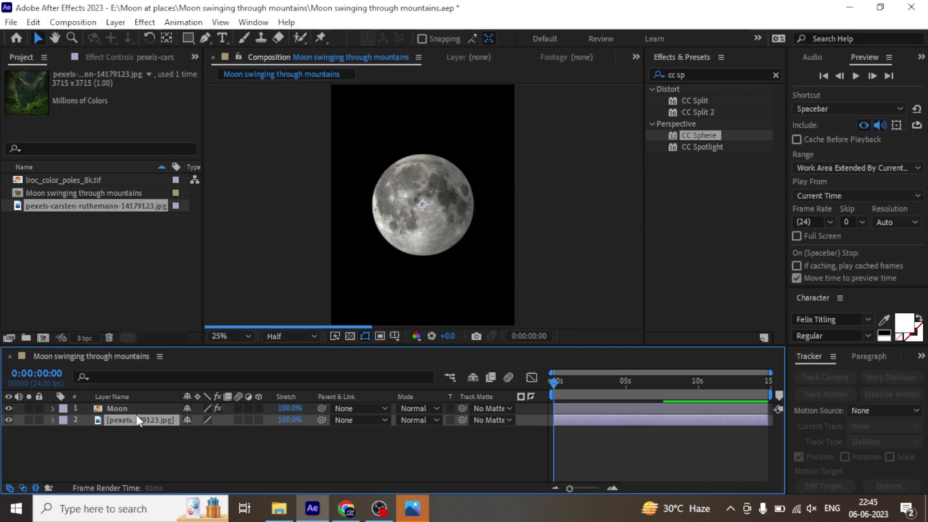
Hide the Moon layer, then scale the valley photo to 54% and reposition it to fill the frame.
{"action": "left_click", "coordinate": [8, 409]}
{"action": "left_click_drag", "start_coordinate": [449, 275], "coordinate": [352, 375]}
{"action": "key", "text": "s"}
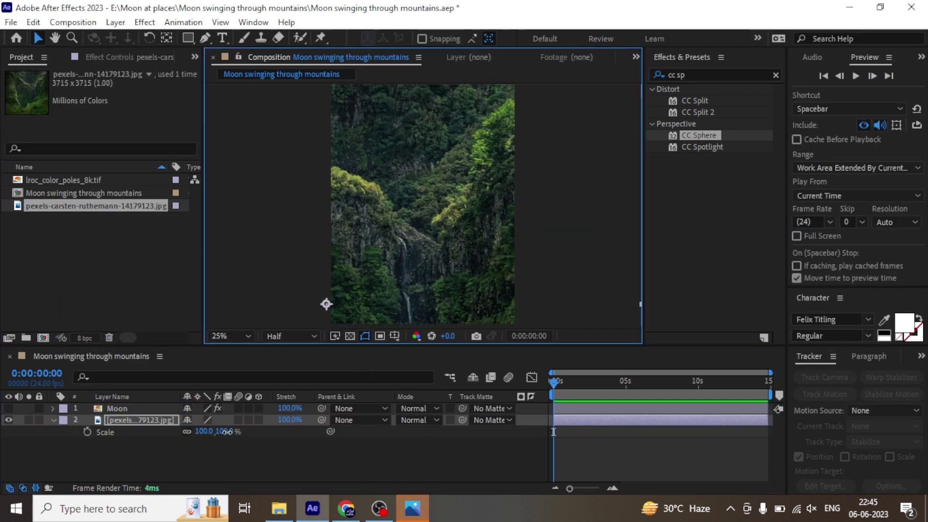
{"action": "left_click_drag", "start_coordinate": [227, 432], "coordinate": [206, 440]}
{"action": "left_click_drag", "start_coordinate": [350, 260], "coordinate": [435, 168]}
{"action": "scroll", "coordinate": [425, 198], "scroll_direction": "down", "scroll_amount": 2}
{"action": "key", "text": "shift+slash"}
Pre-compose the valley photo layer and open the resulting nested composition.
{"action": "left_click", "coordinate": [168, 418]}
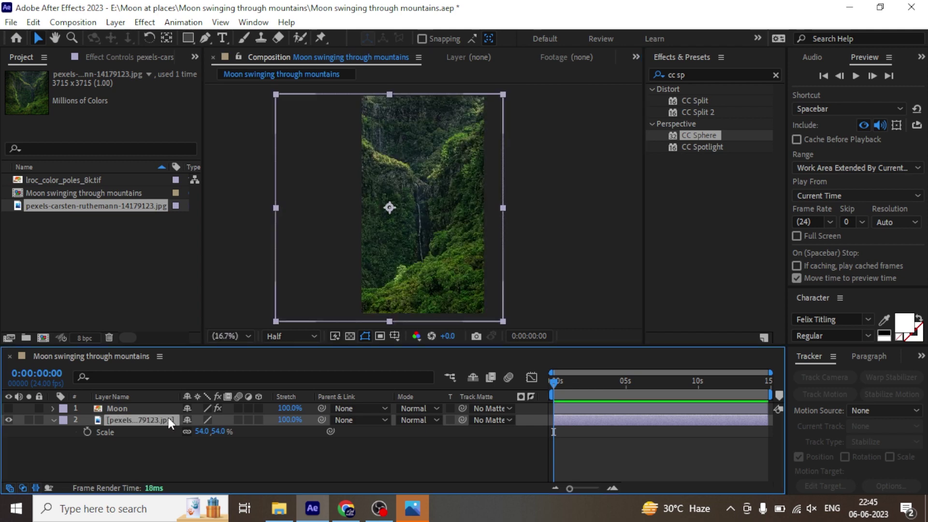
{"action": "key", "text": "ctrl+shift+c"}
{"action": "left_click", "coordinate": [481, 345]}
{"action": "left_click", "coordinate": [412, 509]}
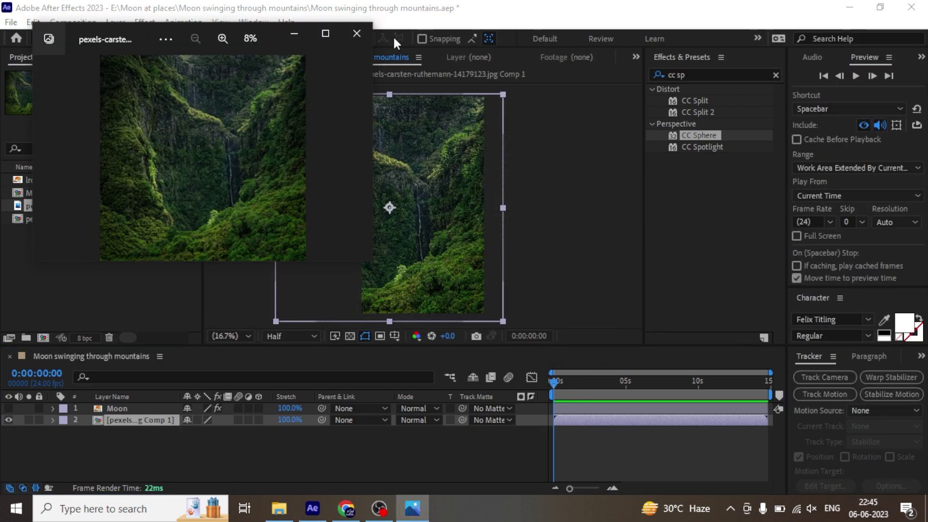
{"action": "left_click", "coordinate": [353, 38]}
{"action": "double_click", "coordinate": [144, 419]}
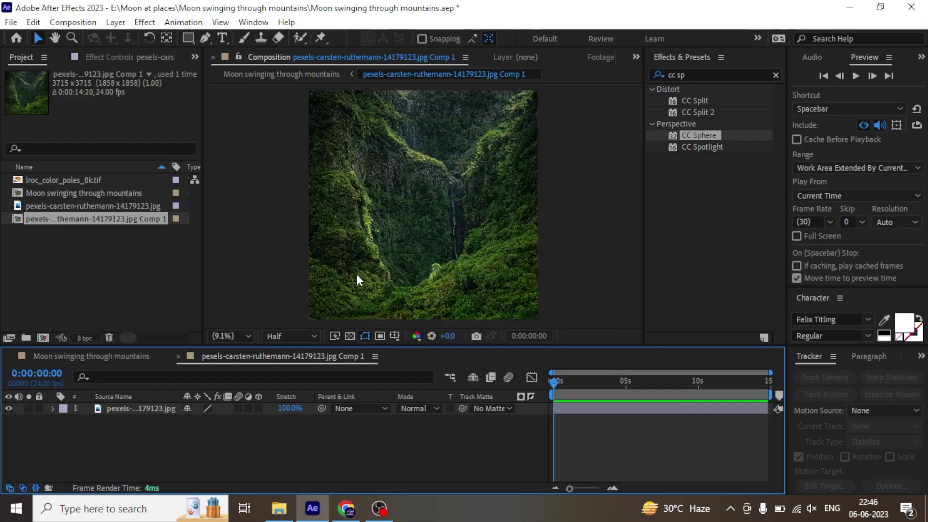
Select the photo layer and examine its ridges, waterfall and right-hand slopes up close in a maximized composition view.
{"action": "left_click", "coordinate": [145, 409]}
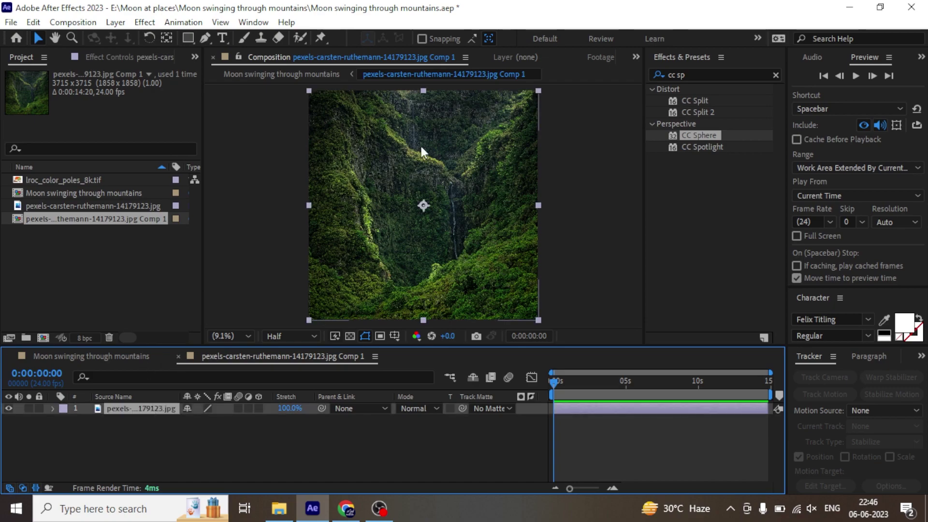
{"action": "key", "text": "grave"}
{"action": "scroll", "coordinate": [365, 229], "scroll_direction": "up", "scroll_amount": 3}
{"action": "key", "text": "h"}
{"action": "left_click_drag", "start_coordinate": [195, 112], "coordinate": [397, 372]}
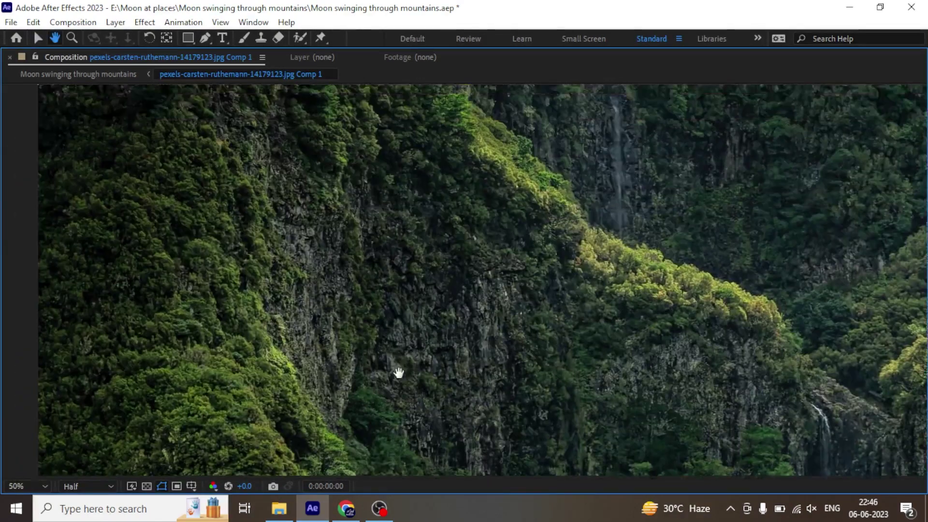
{"action": "left_click_drag", "start_coordinate": [327, 257], "coordinate": [260, 183]}
{"action": "left_click_drag", "start_coordinate": [386, 347], "coordinate": [389, 314]}
{"action": "left_click_drag", "start_coordinate": [358, 348], "coordinate": [277, 71]}
{"action": "left_click_drag", "start_coordinate": [496, 203], "coordinate": [390, 402]}
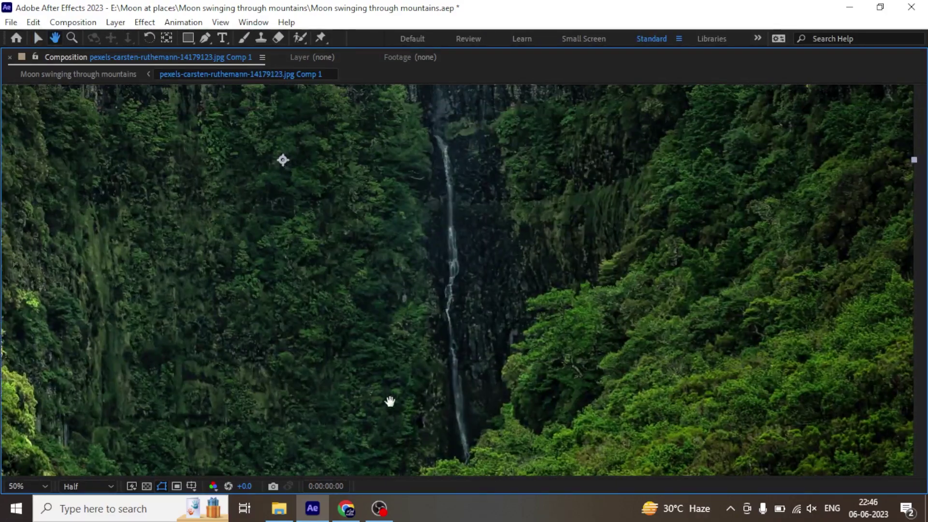
{"action": "left_click_drag", "start_coordinate": [440, 328], "coordinate": [277, 488]}
{"action": "left_click_drag", "start_coordinate": [527, 96], "coordinate": [560, 200]}
Trace a Pen tool mask along the foreground slopes around the valley, starting at the photo's right edge and closing the path outside the image.
{"action": "key", "text": "v"}
{"action": "left_click", "coordinate": [205, 39]}
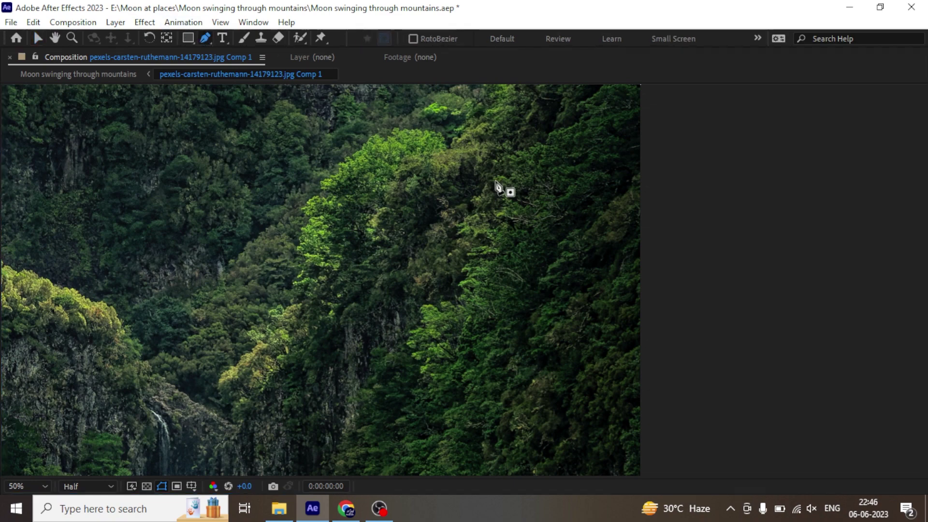
{"action": "key", "text": "period"}
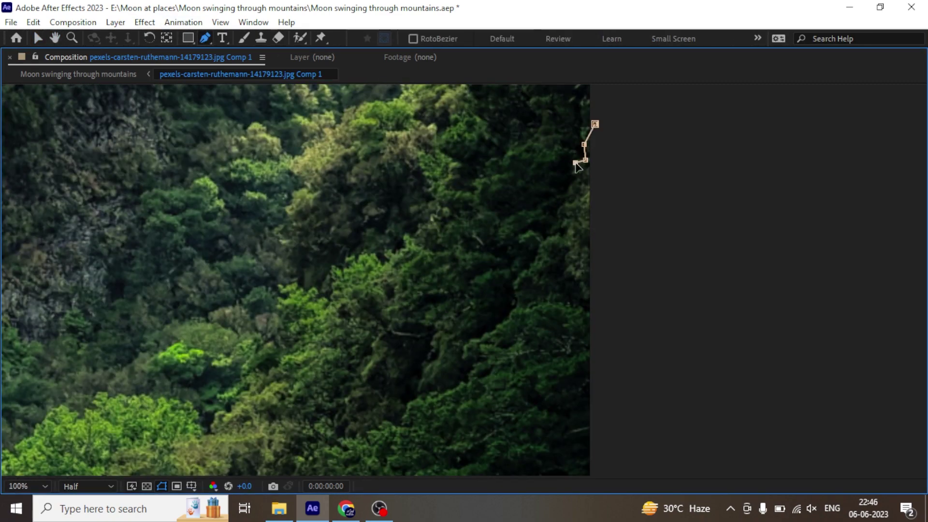
{"action": "left_click", "coordinate": [499, 217]}
{"action": "left_click", "coordinate": [493, 237]}
{"action": "left_click", "coordinate": [479, 258]}
{"action": "left_click", "coordinate": [475, 276]}
{"action": "left_click", "coordinate": [475, 292]}
{"action": "left_click", "coordinate": [466, 306]}
{"action": "left_click", "coordinate": [444, 328]}
{"action": "left_click", "coordinate": [436, 340]}
{"action": "left_click_drag", "start_coordinate": [436, 340], "coordinate": [488, 89]}
{"action": "left_click", "coordinate": [369, 248]}
{"action": "left_click", "coordinate": [344, 296]}
{"action": "left_click_drag", "start_coordinate": [344, 296], "coordinate": [394, 175]}
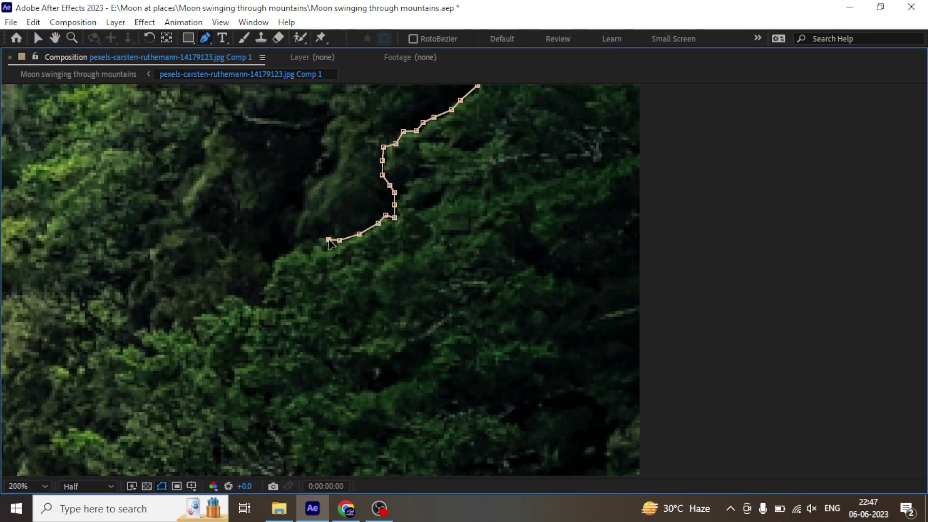
{"action": "left_click_drag", "start_coordinate": [327, 240], "coordinate": [543, 138]}
{"action": "left_click", "coordinate": [438, 199]}
{"action": "left_click", "coordinate": [404, 220]}
{"action": "left_click", "coordinate": [361, 255]}
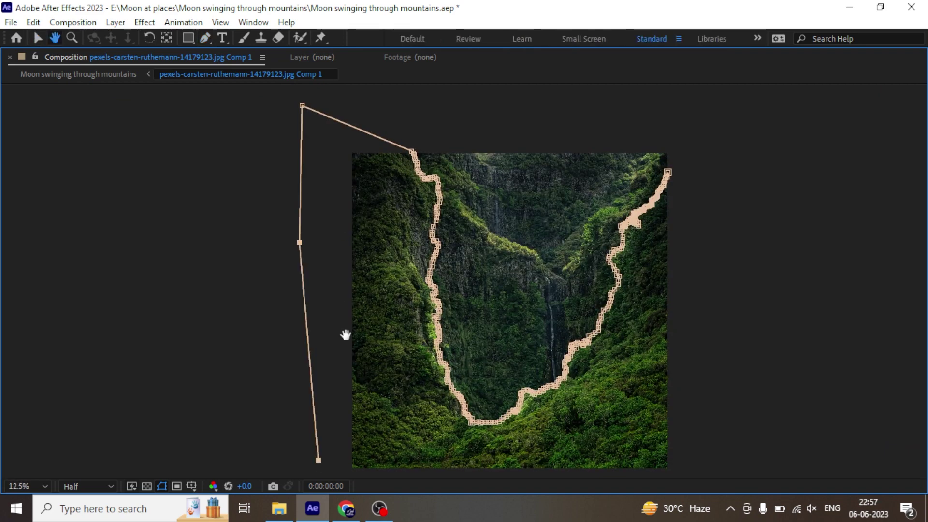
{"action": "left_click", "coordinate": [606, 237]}
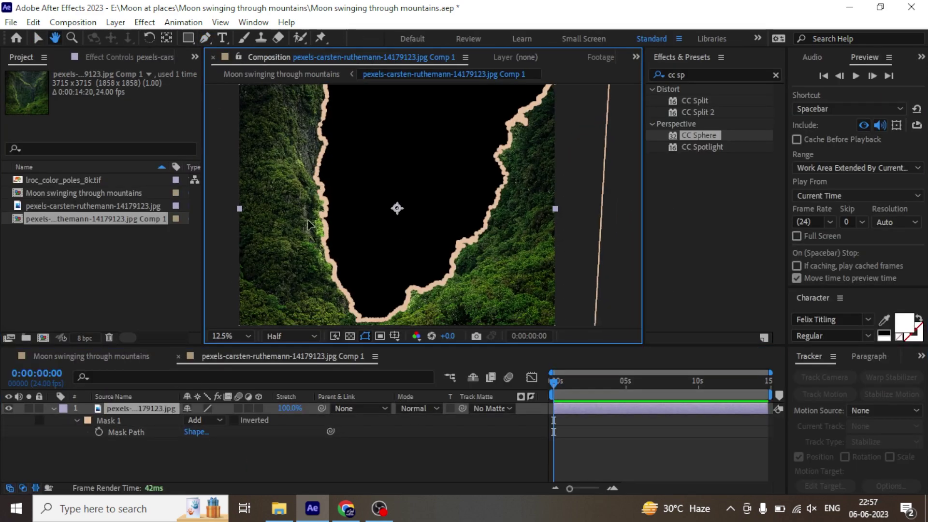
Duplicate the masked photo layer and set the copy's mask mode to Subtract.
{"action": "key", "text": "ctrl+d"}
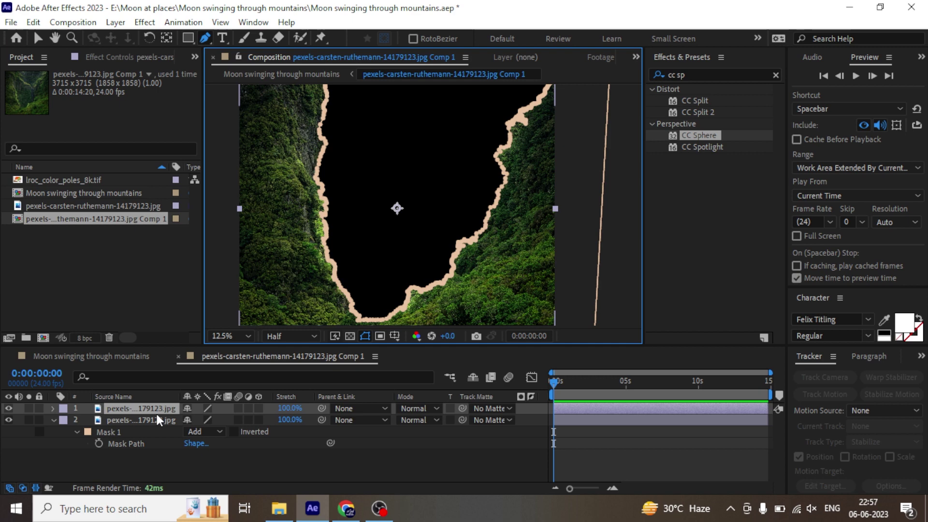
{"action": "key", "text": "m"}
{"action": "left_click", "coordinate": [213, 418]}
{"action": "left_click", "coordinate": [222, 346]}
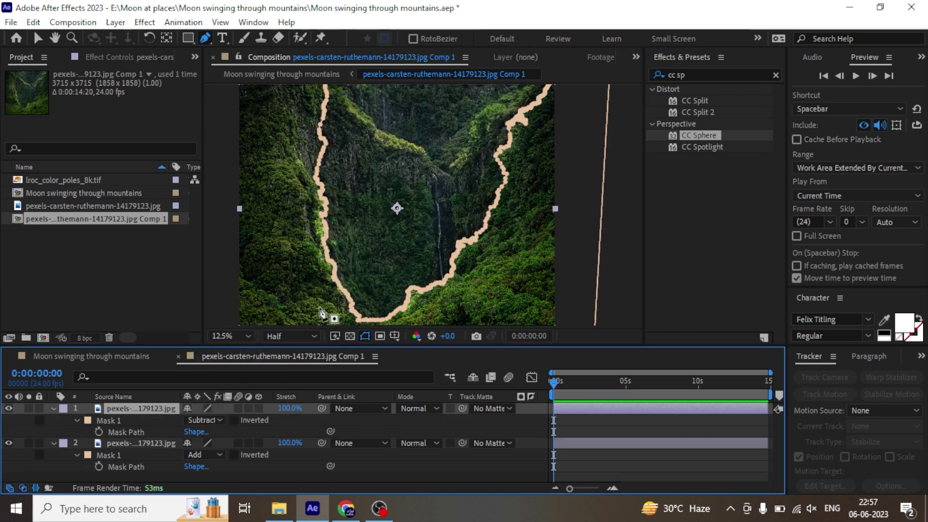
Solo the duplicated layer and start a second Pen tool mask down the crest of the middle ridge on the valley's left side.
{"action": "left_click_drag", "start_coordinate": [413, 166], "coordinate": [421, 313]}
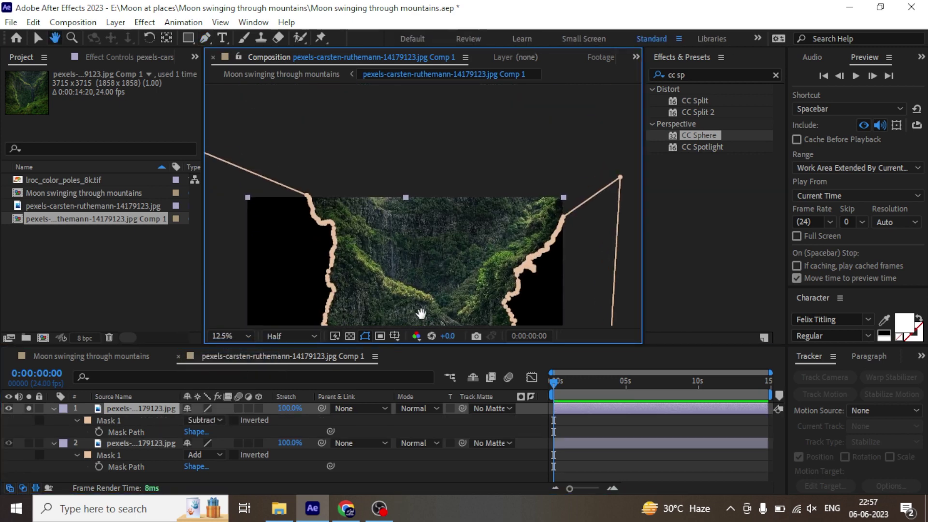
{"action": "scroll", "coordinate": [395, 258], "scroll_direction": "up", "scroll_amount": 1}
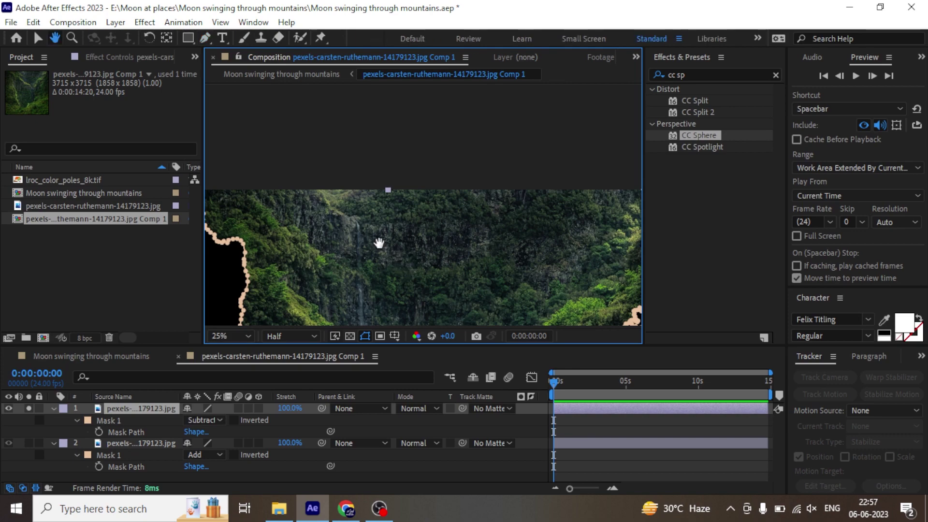
{"action": "key", "text": "period"}
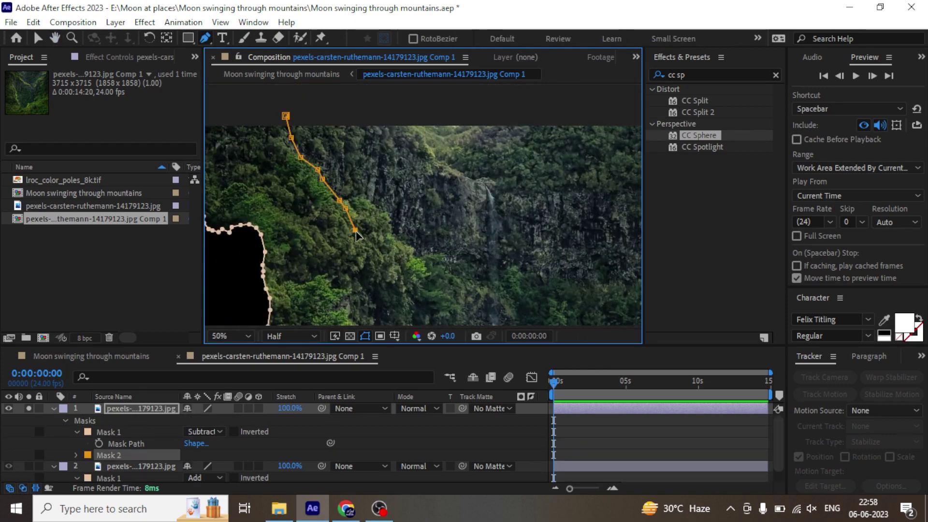
{"action": "key", "text": "period"}
{"action": "left_click_drag", "start_coordinate": [364, 219], "coordinate": [321, 116]}
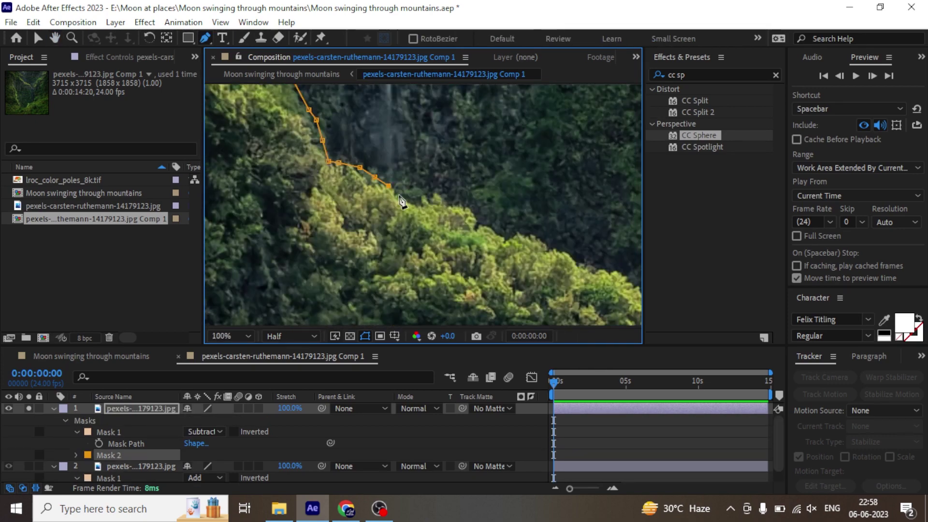
{"action": "left_click", "coordinate": [476, 217]}
Continue the second mask along the middle ridge's crest, around the bushes and through the notch where the two slopes meet.
{"action": "scroll", "coordinate": [331, 166], "scroll_direction": "down", "scroll_amount": 2}
{"action": "scroll", "coordinate": [397, 195], "scroll_direction": "up", "scroll_amount": 3}
{"action": "left_click", "coordinate": [387, 250]}
{"action": "left_click", "coordinate": [386, 229]}
{"action": "left_click", "coordinate": [375, 216]}
{"action": "left_click", "coordinate": [376, 203]}
{"action": "left_click", "coordinate": [369, 176]}
{"action": "left_click_drag", "start_coordinate": [375, 176], "coordinate": [348, 281]}
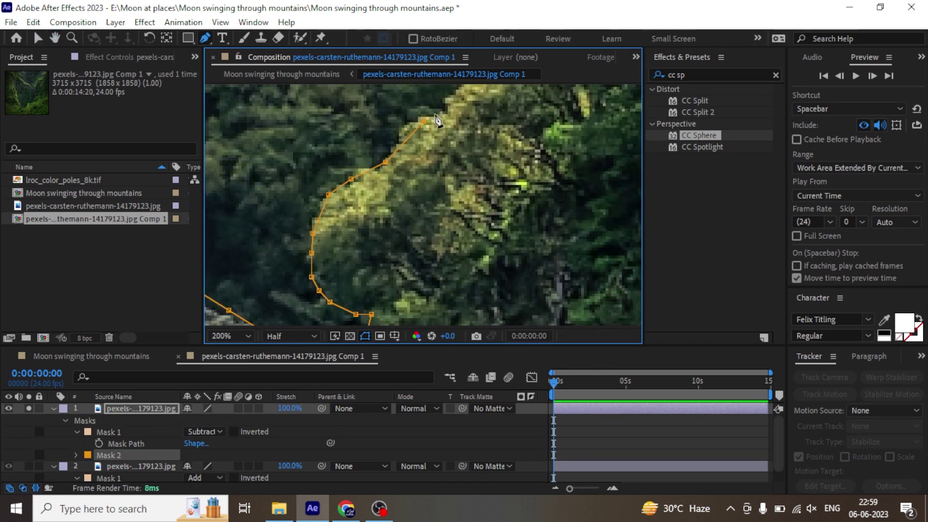
{"action": "mouse_move", "coordinate": [387, 160]}
{"action": "left_mouse_down"}
{"action": "mouse_move", "coordinate": [377, 248]}
{"action": "mouse_move", "coordinate": [440, 215]}
{"action": "mouse_move", "coordinate": [393, 173]}
{"action": "mouse_move", "coordinate": [402, 254]}
{"action": "left_mouse_up"}
{"action": "key", "text": "v"}
{"action": "key", "text": "g"}
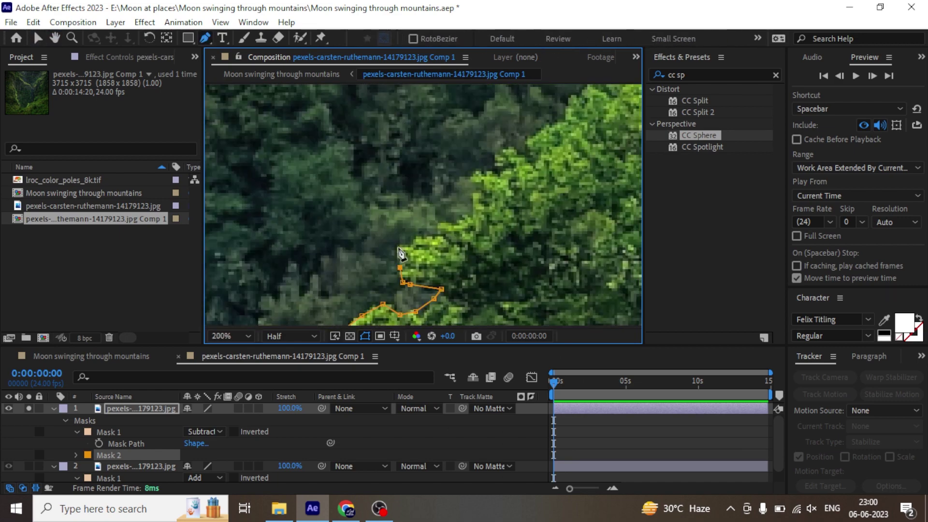
Trace the second mask up the tree-covered crest of the right-hand middle slope.
{"action": "left_click", "coordinate": [545, 164]}
{"action": "left_click_drag", "start_coordinate": [545, 162], "coordinate": [242, 164]}
{"action": "left_click", "coordinate": [337, 188]}
{"action": "left_click", "coordinate": [350, 200]}
{"action": "scroll", "coordinate": [419, 203], "scroll_direction": "down", "scroll_amount": 1}
{"action": "left_click", "coordinate": [456, 155]}
{"action": "left_click_drag", "start_coordinate": [456, 155], "coordinate": [280, 271]}
{"action": "left_click", "coordinate": [445, 155]}
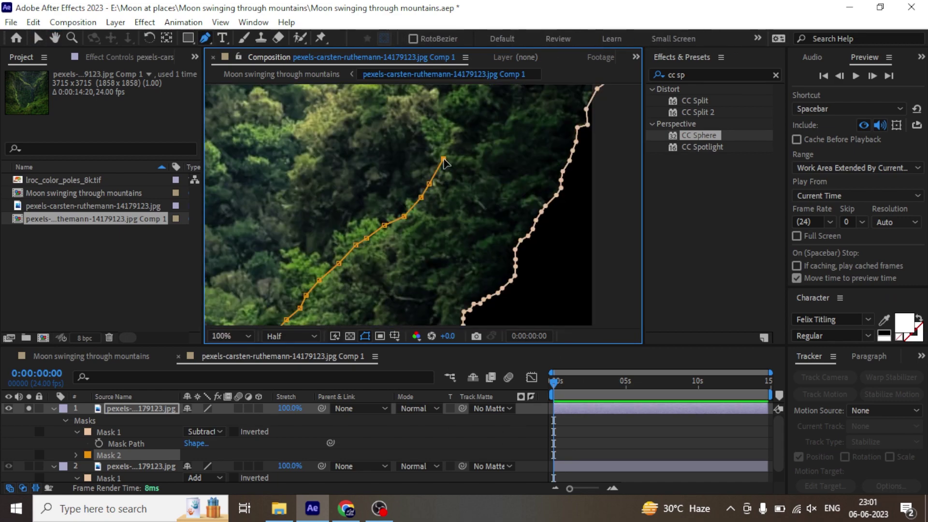
{"action": "left_click_drag", "start_coordinate": [488, 97], "coordinate": [401, 319]}
Carry the second mask past the photo's upper-right corner and close it above the image at its starting point.
{"action": "left_click", "coordinate": [483, 166]}
{"action": "left_click", "coordinate": [542, 137]}
{"action": "scroll", "coordinate": [462, 169], "scroll_direction": "down", "scroll_amount": 2}
{"action": "mouse_move", "coordinate": [498, 179]}
{"action": "left_mouse_down"}
{"action": "mouse_move", "coordinate": [667, 29]}
{"action": "mouse_move", "coordinate": [534, 160]}
{"action": "left_mouse_up"}
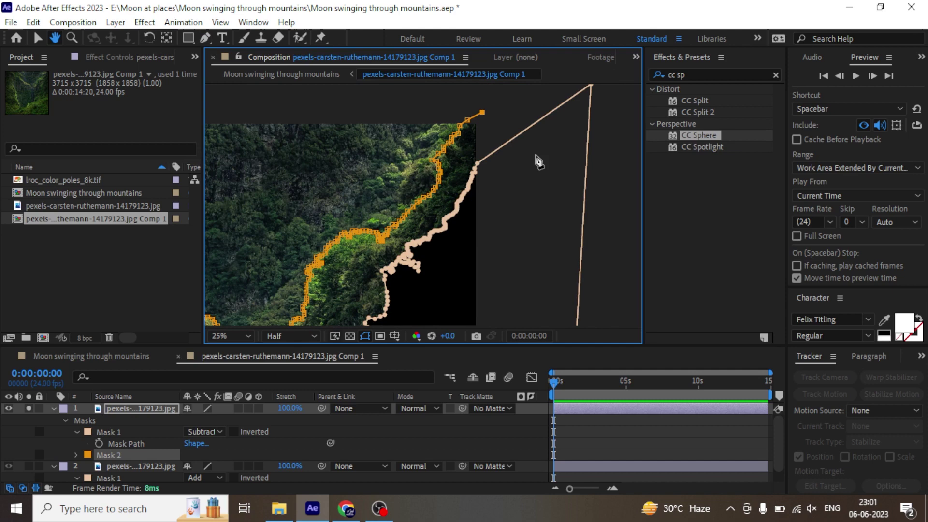
{"action": "key", "text": "g"}
{"action": "scroll", "coordinate": [524, 172], "scroll_direction": "down", "scroll_amount": 3}
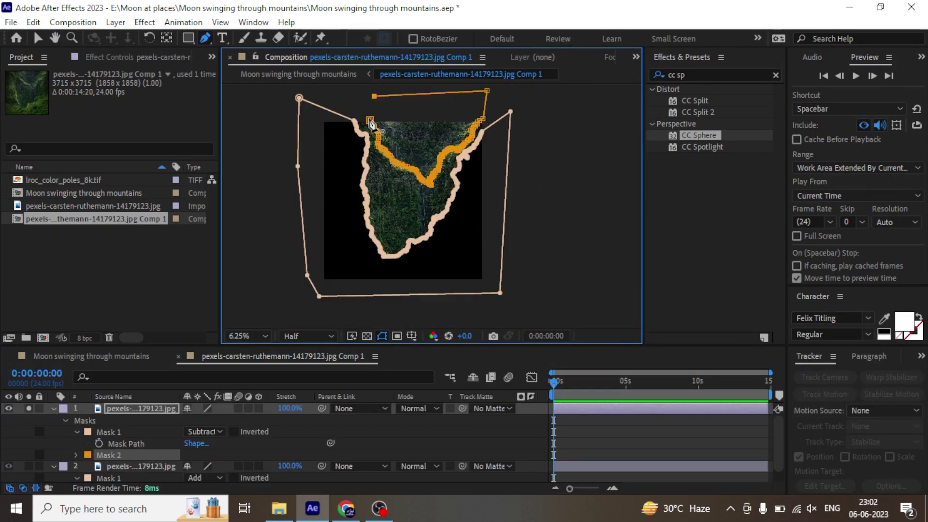
{"action": "left_click", "coordinate": [370, 121]}
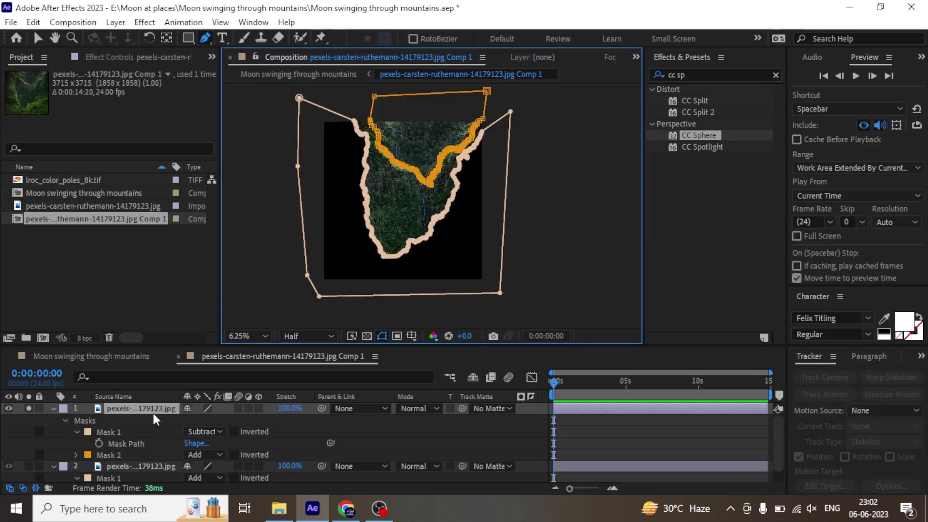
Duplicate the layer with both masks and delete Mask 1 from the copy, keeping only the background mask.
{"action": "left_click", "coordinate": [152, 411]}
{"action": "key", "text": "ctrl+d"}
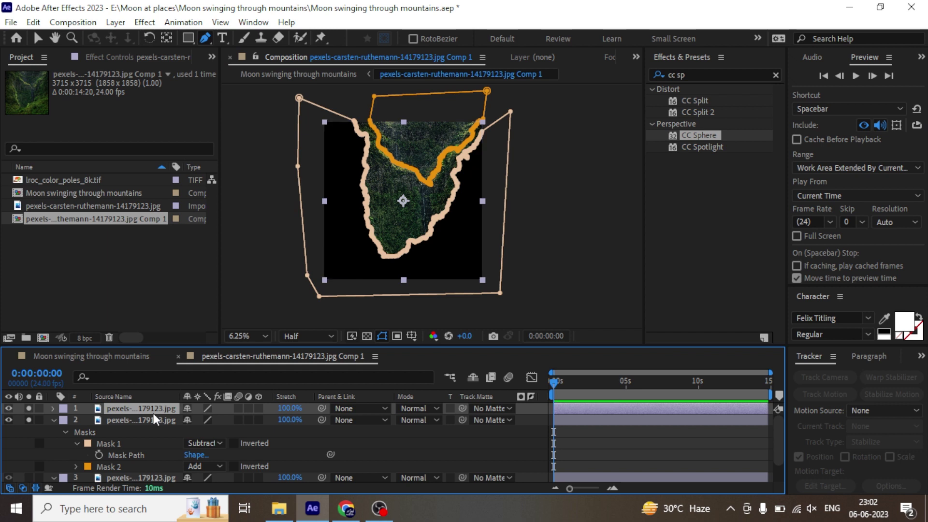
{"action": "key", "text": "m"}
{"action": "left_click", "coordinate": [117, 425]}
{"action": "key", "text": "Delete"}
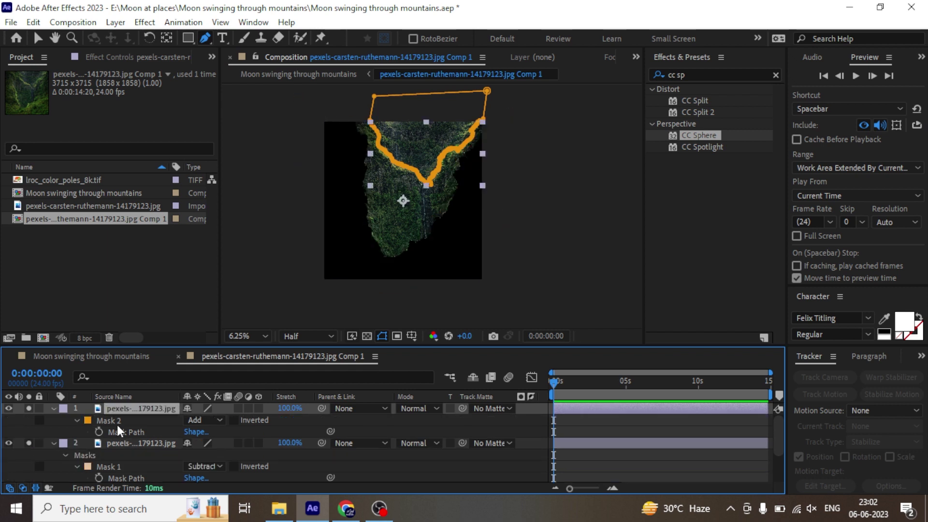
Solo only the layer that carries both masks and set its Mask 1 mode to Subtract.
{"action": "left_click", "coordinate": [30, 442]}
{"action": "left_click", "coordinate": [30, 442]}
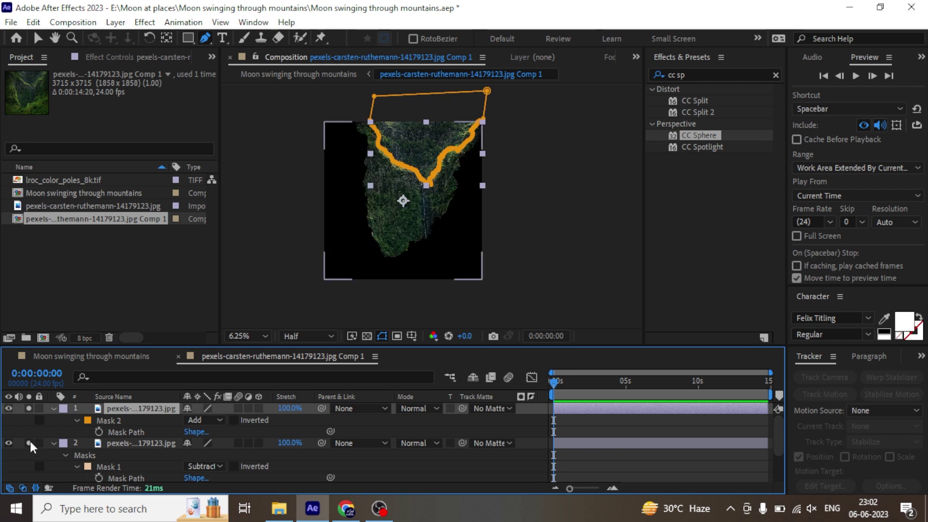
{"action": "left_click", "coordinate": [30, 406]}
{"action": "left_click", "coordinate": [127, 448]}
{"action": "scroll", "coordinate": [127, 449], "scroll_direction": "down", "scroll_amount": 2}
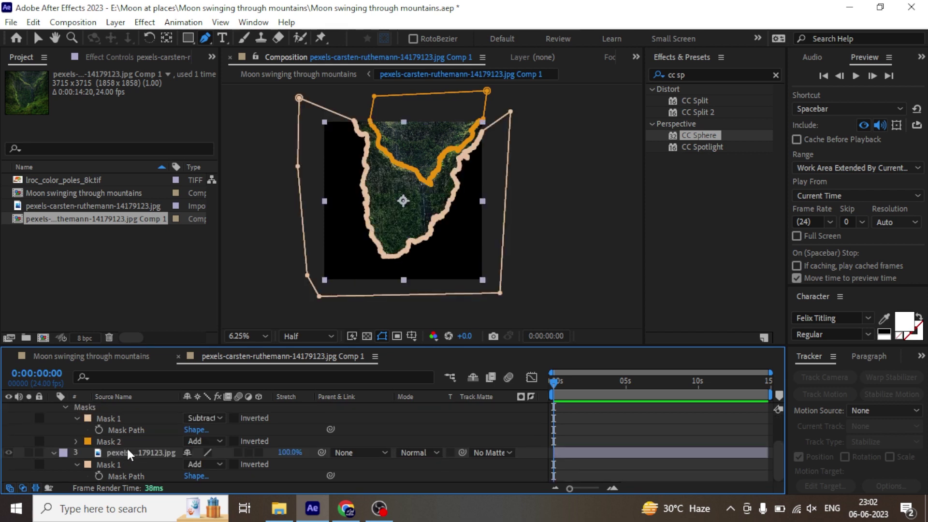
{"action": "left_click", "coordinate": [118, 408]}
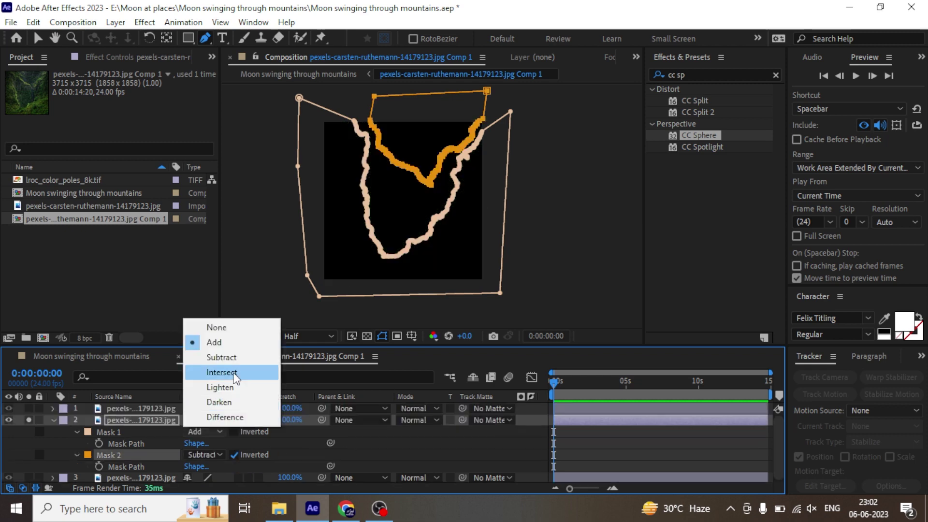
{"action": "left_click", "coordinate": [224, 361]}
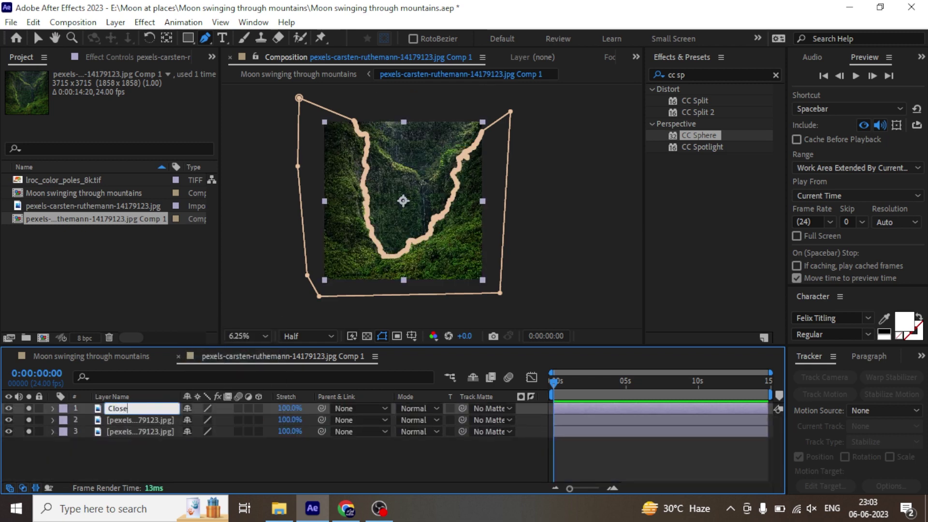
Name the foreground, background and middle photo layers Close, Far and Mid, and place Mid between the other two.
{"action": "left_click", "coordinate": [151, 425]}
{"action": "key", "text": "Return"}
{"action": "type", "text": "Far"}
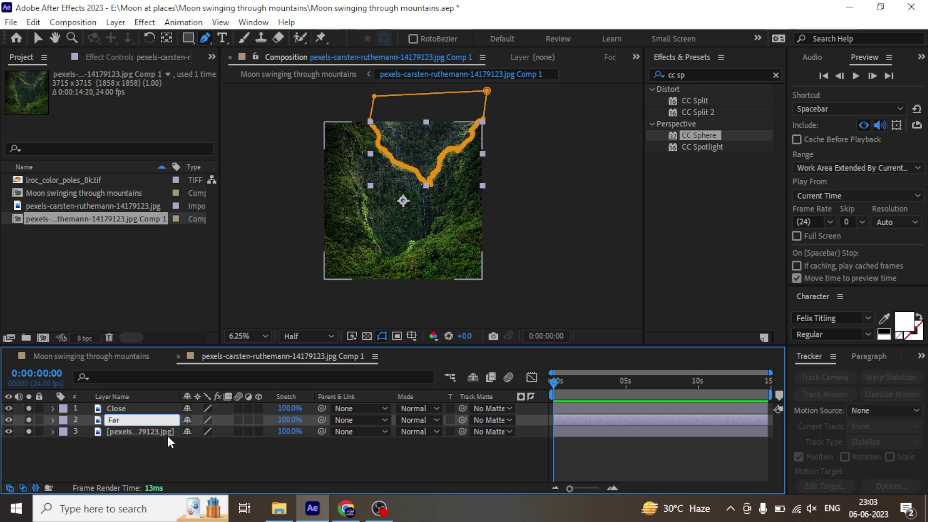
{"action": "left_click", "coordinate": [166, 434]}
{"action": "key", "text": "Return"}
{"action": "type", "text": "Mid"}
{"action": "key", "text": "Return"}
{"action": "left_click_drag", "start_coordinate": [135, 431], "coordinate": [117, 418]}
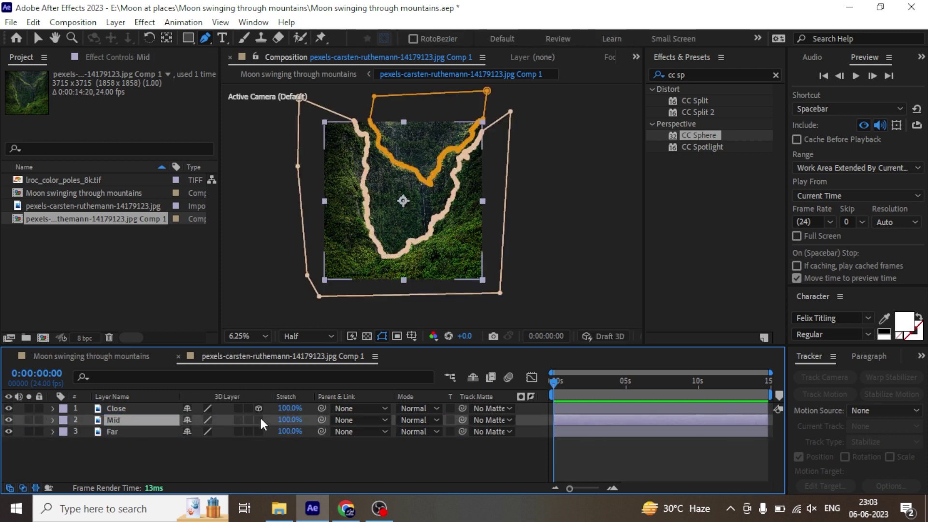
Make Close, Mid and Far 3D layers and move them into the Moon swinging through mountains composition, replacing its nested photo composition.
{"action": "left_click", "coordinate": [244, 462]}
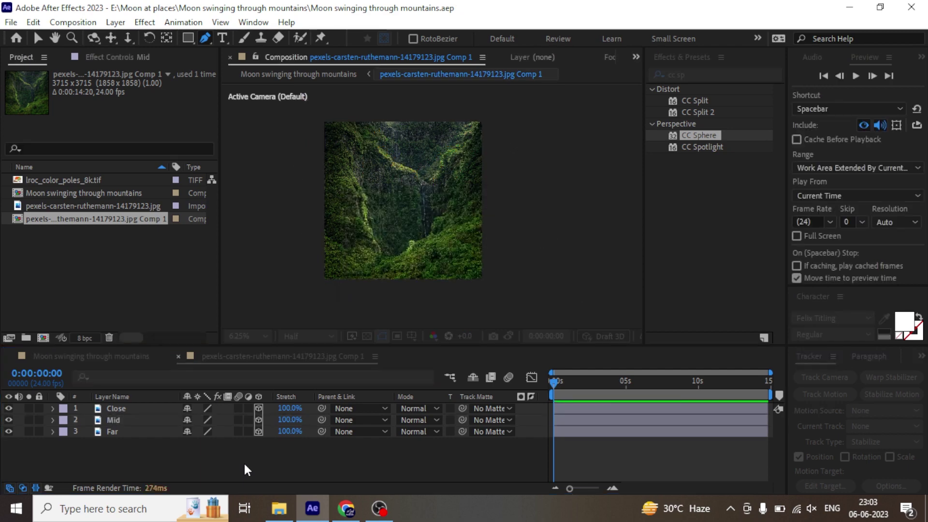
{"action": "left_click", "coordinate": [146, 409]}
{"action": "left_click", "coordinate": [133, 433], "text": "shift"}
{"action": "key", "text": "ctrl+x"}
{"action": "left_click", "coordinate": [116, 356]}
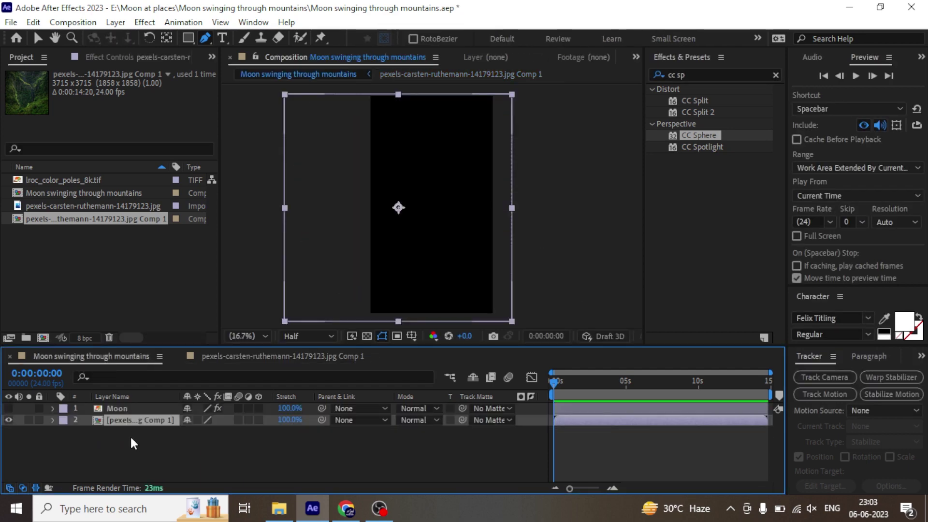
{"action": "key", "text": "ctrl+v"}
{"action": "left_click", "coordinate": [123, 454]}
{"action": "key", "text": "Delete"}
Add a two-node camera with the 35mm preset to the composition.
{"action": "right_click", "coordinate": [146, 459]}
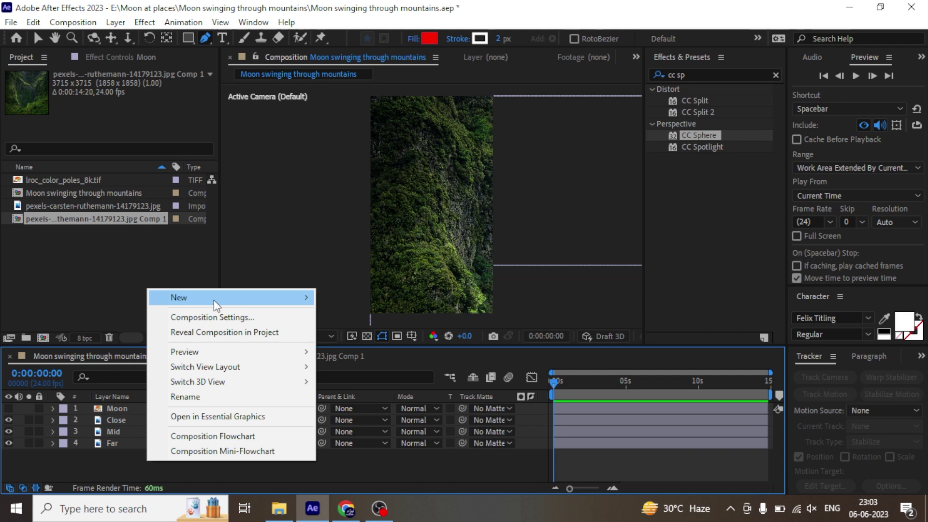
{"action": "mouse_move", "coordinate": [214, 299]}
{"action": "left_click", "coordinate": [376, 366]}
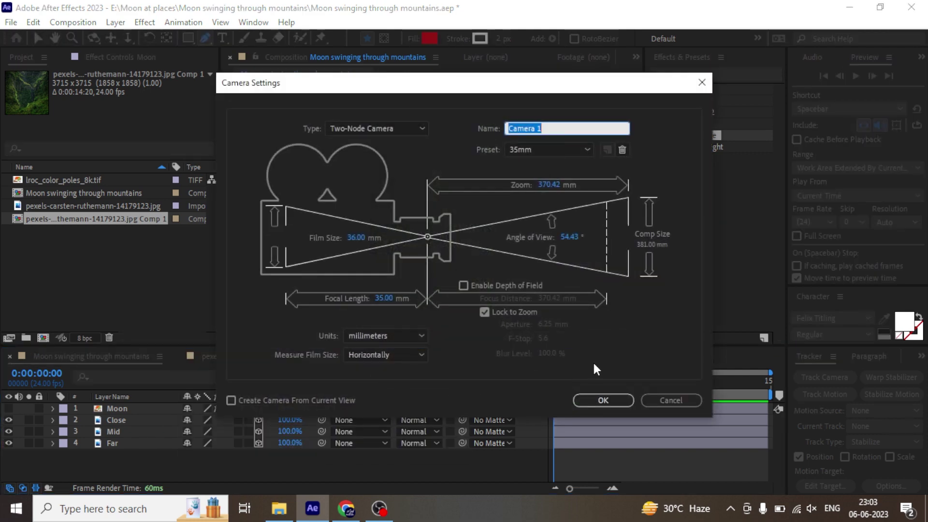
{"action": "left_click", "coordinate": [603, 400]}
Add a null object, make it a 3D layer and parent the camera to it.
{"action": "right_click", "coordinate": [347, 463]}
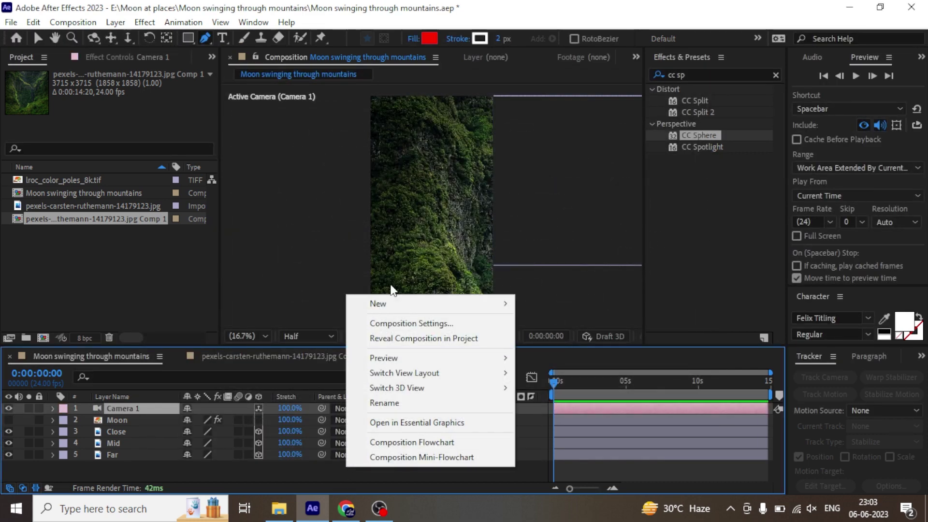
{"action": "mouse_move", "coordinate": [387, 304]}
{"action": "left_click", "coordinate": [551, 380]}
{"action": "left_click", "coordinate": [259, 408]}
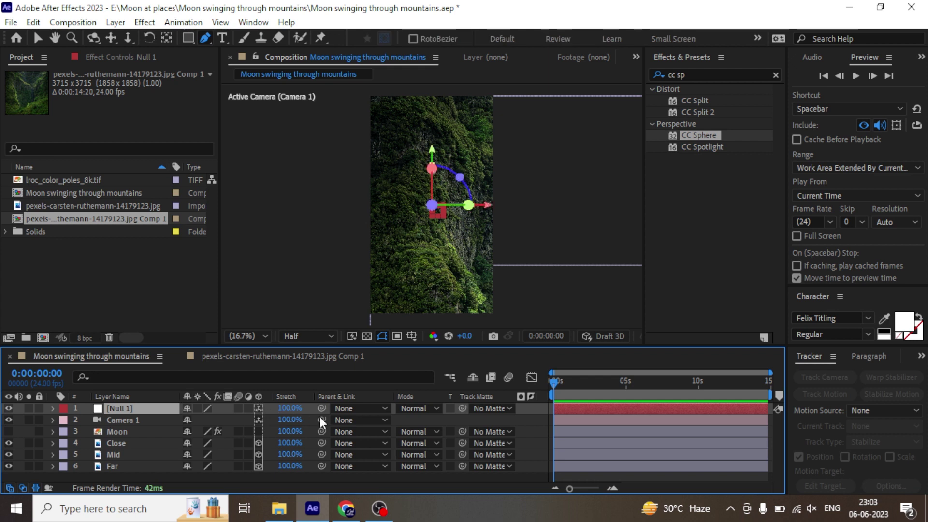
{"action": "left_click_drag", "start_coordinate": [322, 420], "coordinate": [145, 410]}
Enlarge the timeline area and set the preview resolution to Full.
{"action": "left_click_drag", "start_coordinate": [288, 347], "coordinate": [300, 319]}
{"action": "left_click", "coordinate": [306, 308]}
{"action": "left_click", "coordinate": [305, 339]}
Shift the Close, Mid and Far layers left together until the photo is centred on the portrait frame.
{"action": "left_click", "coordinate": [129, 430]}
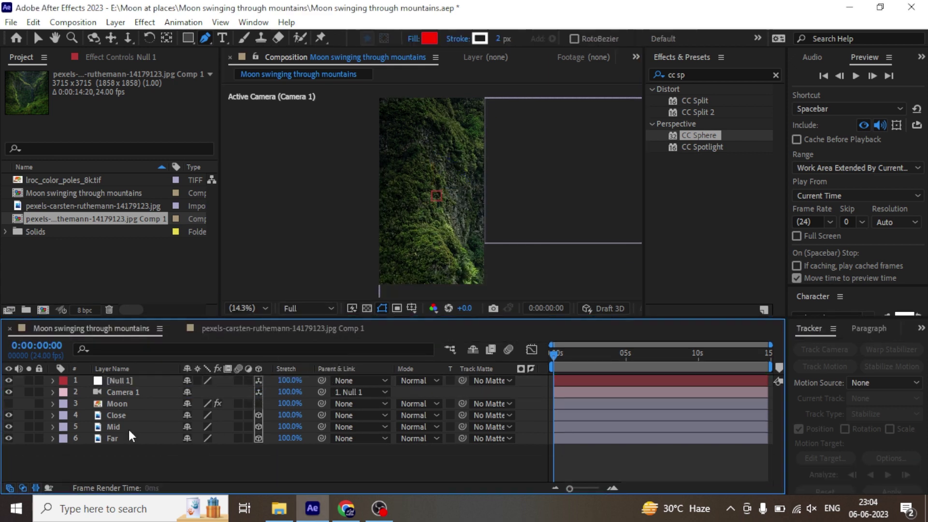
{"action": "left_click", "coordinate": [122, 415]}
{"action": "left_click", "coordinate": [124, 438], "text": "shift"}
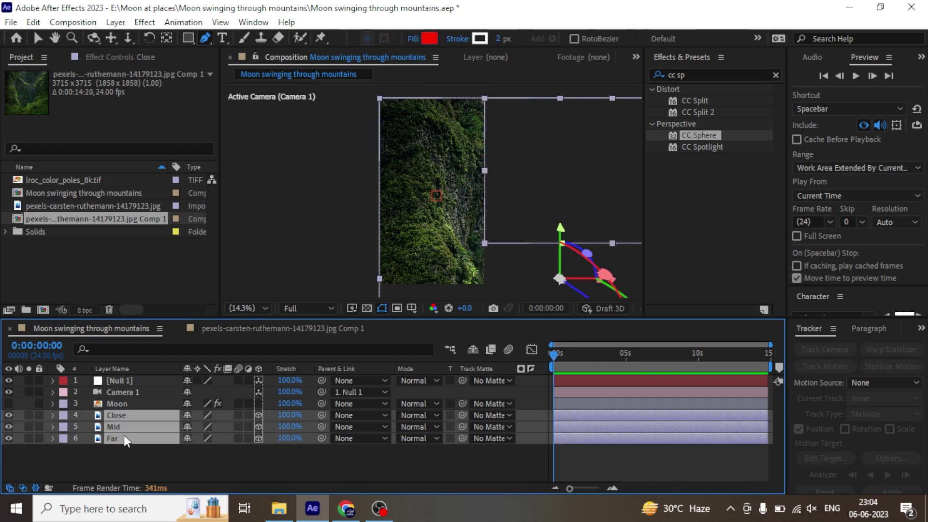
{"action": "key", "text": "shift+Left"}
{"action": "key", "text": "shift+Left"}
{"action": "key", "text": "shift+Left"}
{"action": "key", "text": "shift+Left"}
{"action": "key", "text": "shift+Left"}
{"action": "key", "text": "shift+Left"}
{"action": "key", "text": "shift+Left"}
{"action": "key", "text": "shift+Left"}
{"action": "key", "text": "shift+Left"}
{"action": "key", "text": "shift+Left"}
{"action": "key", "text": "shift+Left"}
{"action": "key", "text": "shift+Left"}
{"action": "key", "text": "shift+Left"}
{"action": "key", "text": "shift+Left"}
{"action": "key", "text": "shift+Left"}
{"action": "key", "text": "shift+Left"}
{"action": "key", "text": "shift+Left"}
{"action": "key", "text": "shift+Left"}
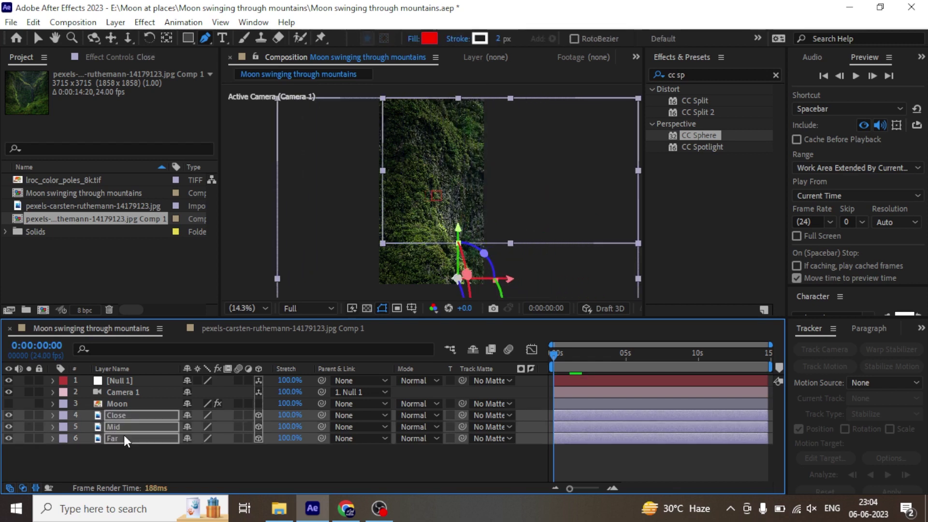
Solo the Close layer, scale it to 50% and raise it until its lower edge meets the frame's bottom.
{"action": "key", "text": "s"}
{"action": "left_click", "coordinate": [116, 414]}
{"action": "left_click", "coordinate": [29, 415]}
{"action": "key", "text": "c"}
{"action": "key", "text": "s"}
{"action": "left_click", "coordinate": [246, 427]}
{"action": "type", "text": "50"}
{"action": "key", "text": "Return"}
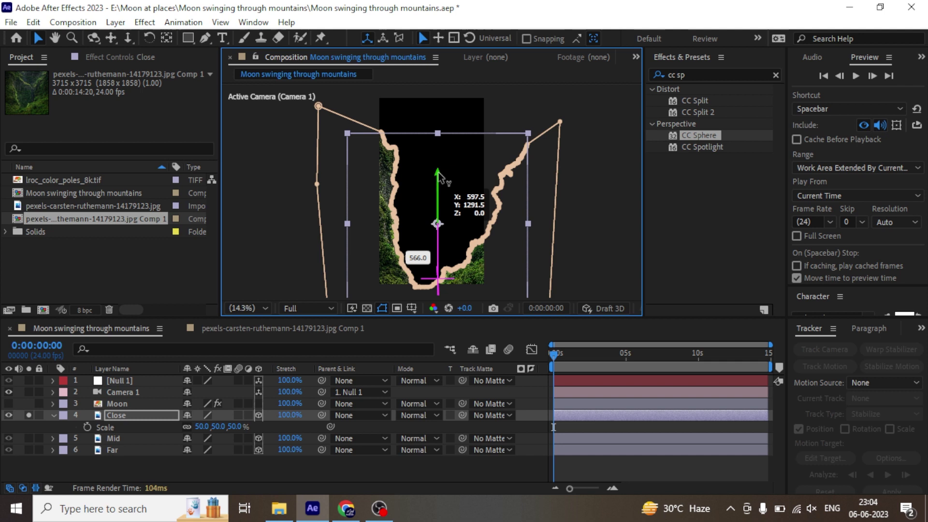
{"action": "key", "text": "v"}
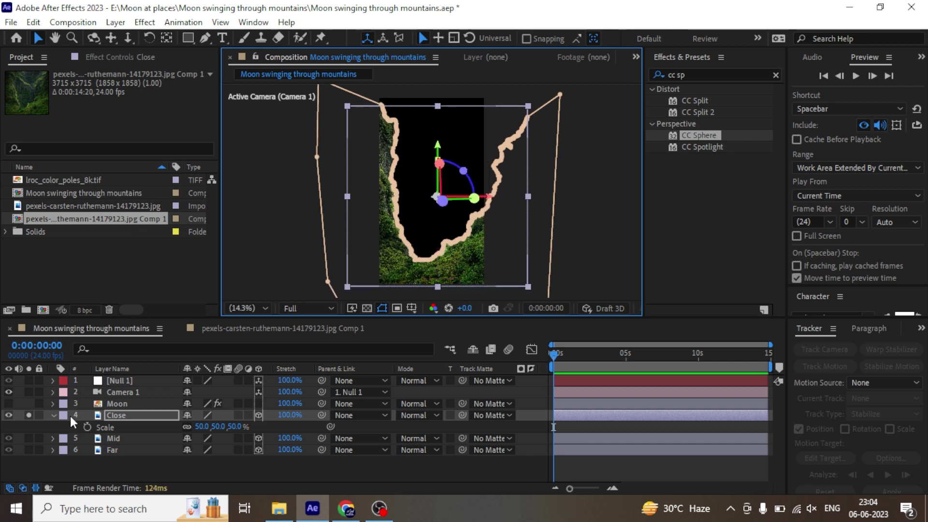
Solo the Mid layer as well, scale it to 50% and move it up and slightly left behind the Close layer.
{"action": "left_click", "coordinate": [29, 438]}
{"action": "left_click", "coordinate": [113, 438]}
{"action": "key", "text": "s"}
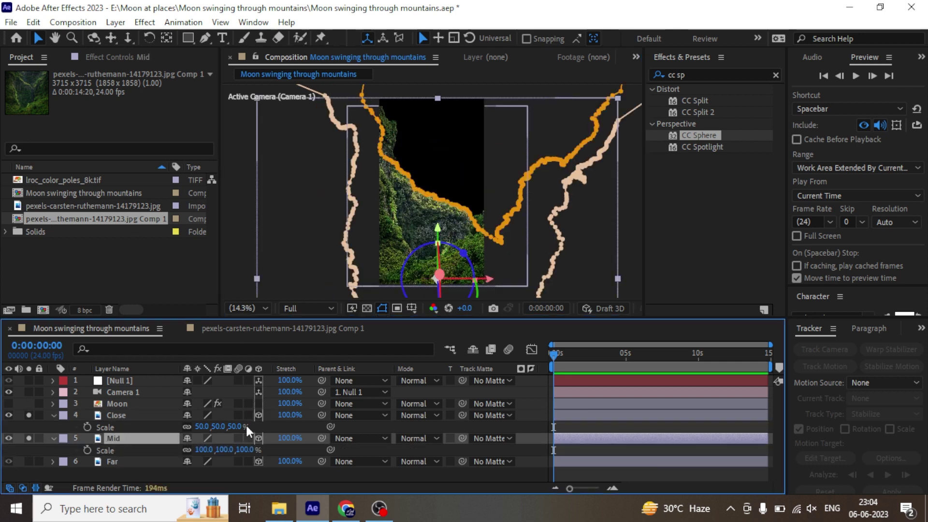
{"action": "type", "text": "50"}
{"action": "key", "text": "Return"}
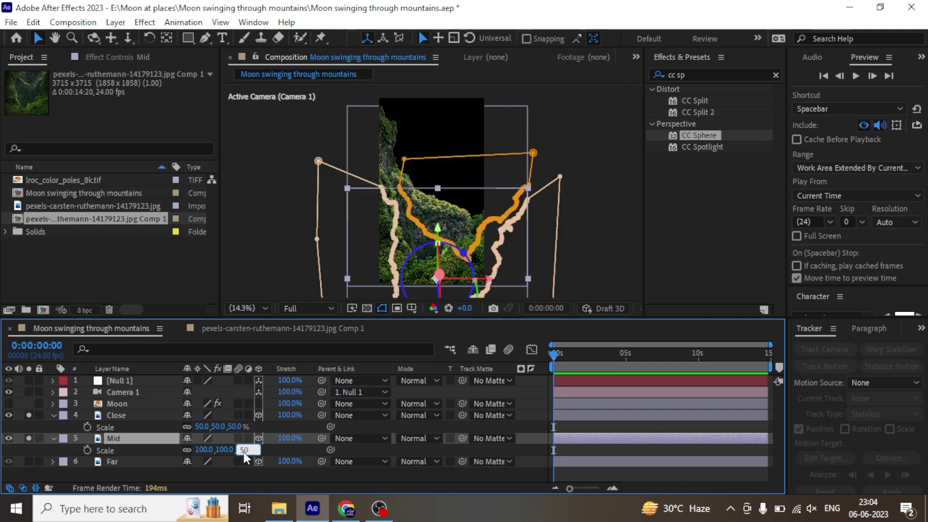
{"action": "left_click_drag", "start_coordinate": [439, 231], "coordinate": [437, 172]}
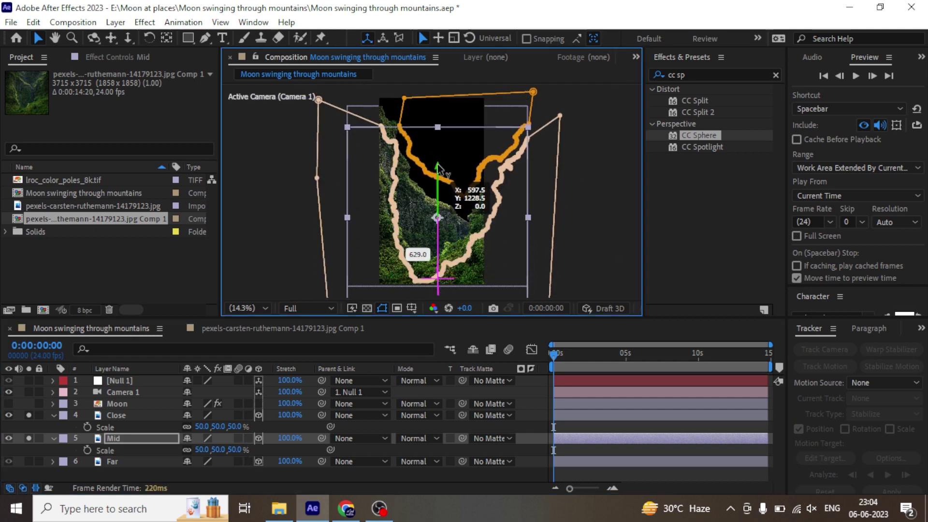
{"action": "left_click_drag", "start_coordinate": [481, 220], "coordinate": [464, 219]}
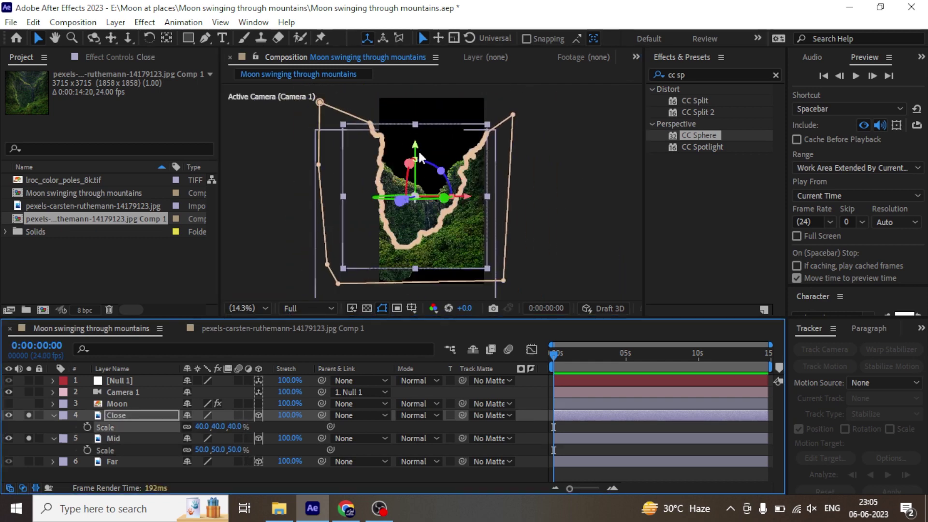
Lower the Close layer and adjust its position to about 536, 979.5, -1000.
{"action": "mouse_move", "coordinate": [420, 157]}
{"action": "left_mouse_down"}
{"action": "mouse_move", "coordinate": [421, 198]}
{"action": "mouse_move", "coordinate": [416, 175]}
{"action": "left_mouse_up"}
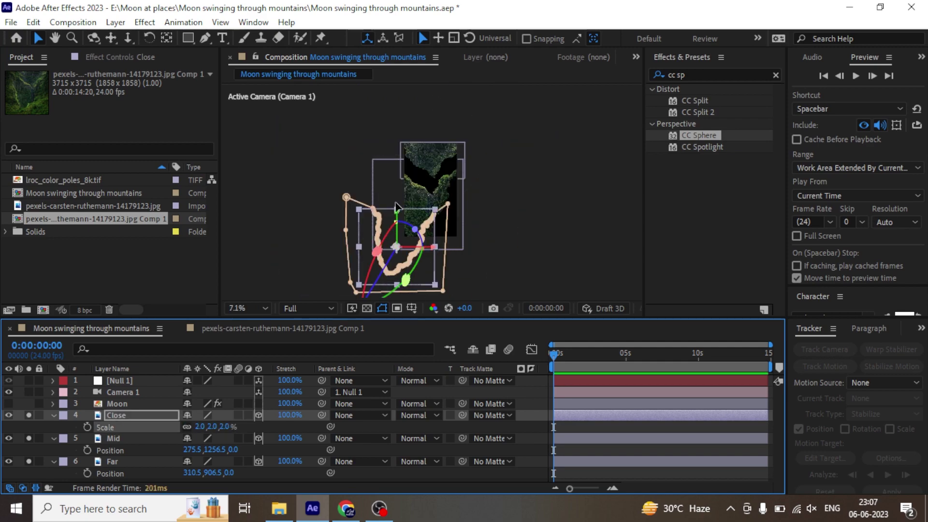
{"action": "key", "text": "p"}
{"action": "scroll", "coordinate": [396, 206], "scroll_direction": "up", "scroll_amount": 2}
{"action": "left_click_drag", "start_coordinate": [205, 426], "coordinate": [211, 430]}
{"action": "scroll", "coordinate": [404, 242], "scroll_direction": "up", "scroll_amount": 1}
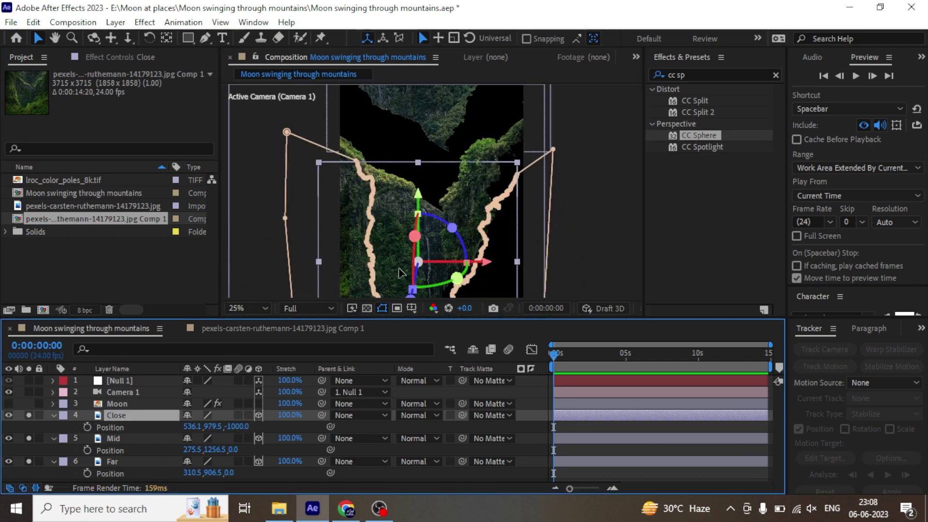
Adjust the Mid layer slightly in the maximized composition view to line it up with the Close layer.
{"action": "left_click", "coordinate": [113, 438]}
{"action": "key", "text": "s"}
{"action": "key", "text": "grave"}
{"action": "left_click_drag", "start_coordinate": [490, 277], "coordinate": [497, 278]}
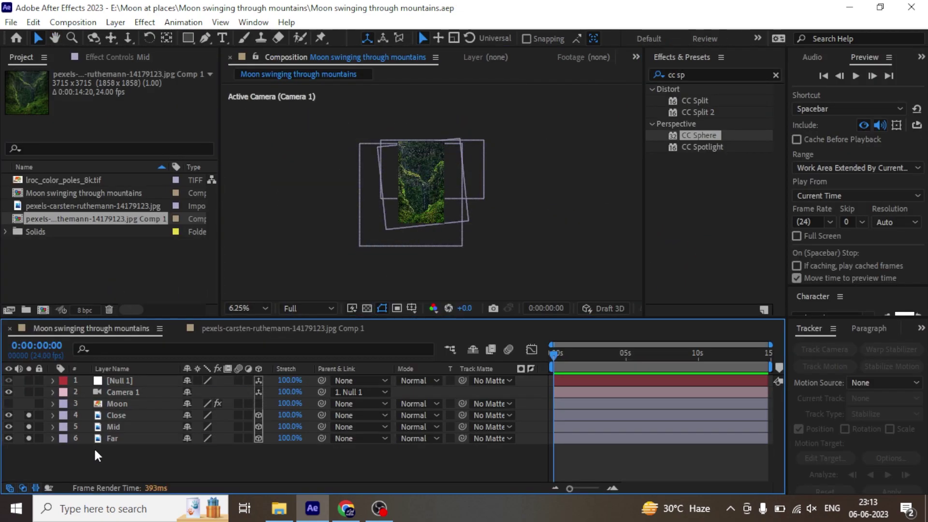
Fit the composition to the view, inspect the assembled valley maximized, and unsolo the Close, Mid and Far layers.
{"action": "left_click", "coordinate": [248, 308]}
{"action": "left_click", "coordinate": [239, 80]}
{"action": "key", "text": "grave"}
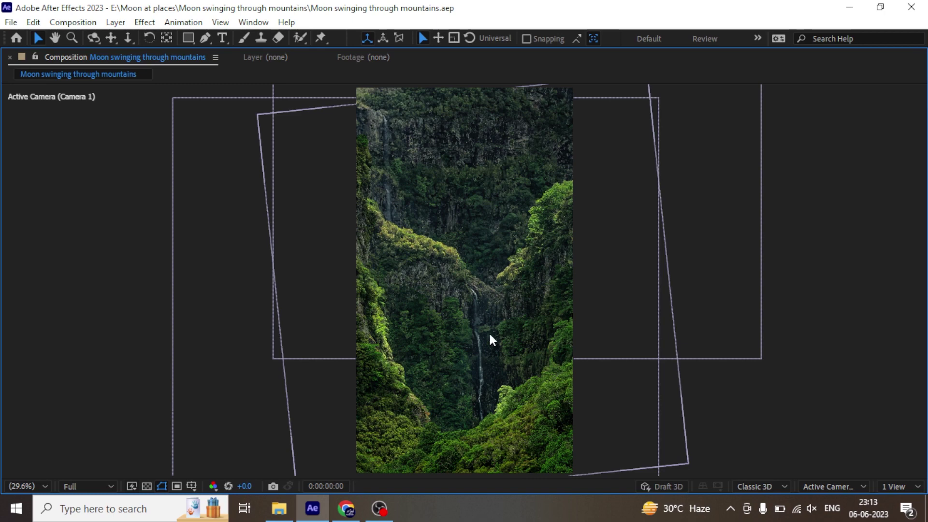
{"action": "key", "text": "grave"}
{"action": "left_click_drag", "start_coordinate": [27, 414], "coordinate": [27, 439]}
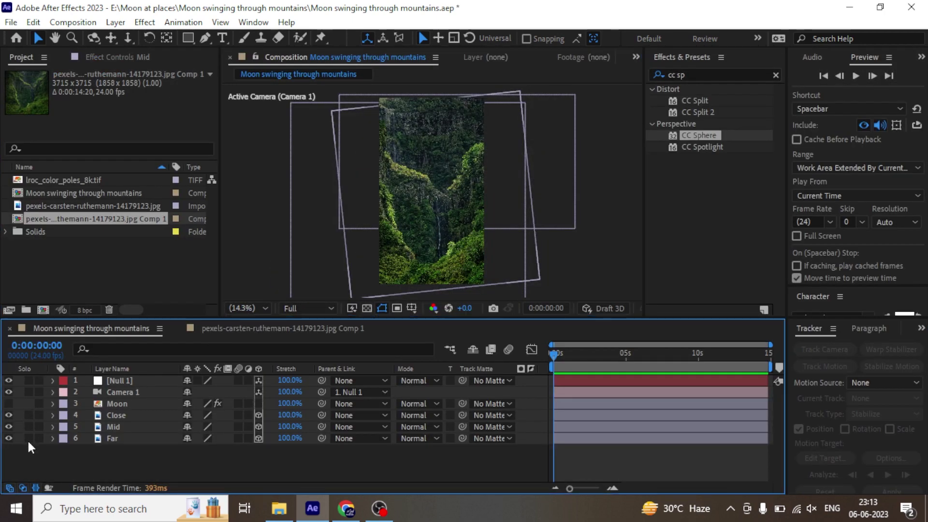
Reveal Null 1's position and scrub its Y value to test the parallax between the valley layers.
{"action": "left_click", "coordinate": [144, 380]}
{"action": "key", "text": "p"}
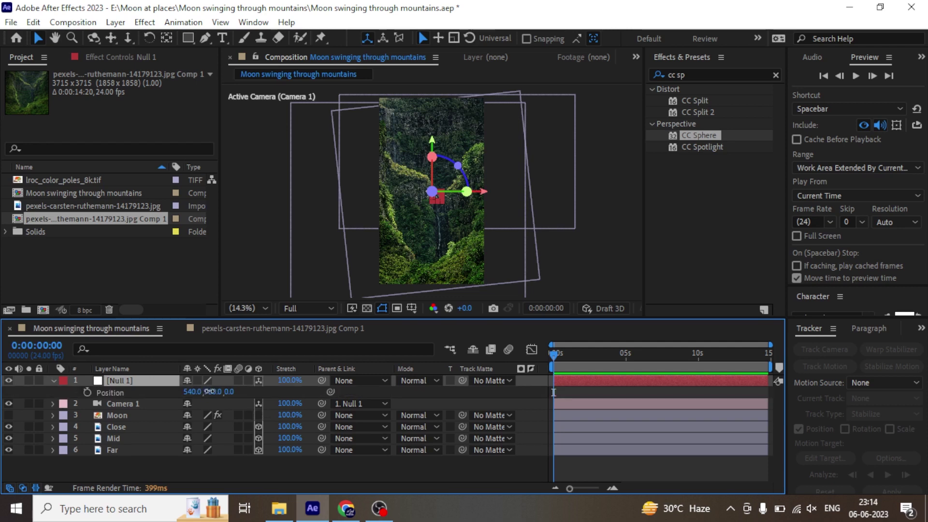
{"action": "mouse_move", "coordinate": [214, 392]}
{"action": "left_mouse_down"}
{"action": "mouse_move", "coordinate": [227, 397]}
{"action": "mouse_move", "coordinate": [203, 392]}
{"action": "mouse_move", "coordinate": [211, 393]}
{"action": "left_mouse_up"}
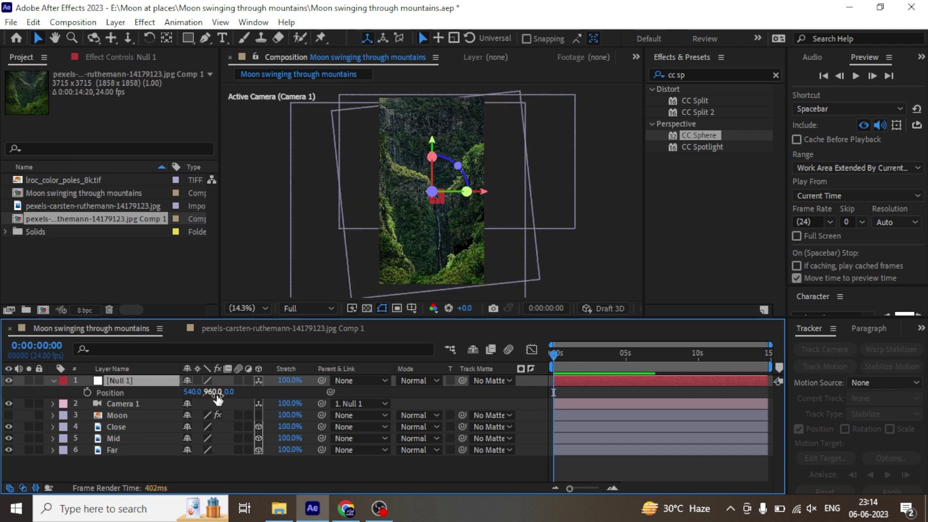
Check the Mid layer in isolation, then try lowering Null 1's Y position to 925 and undo it.
{"action": "left_click", "coordinate": [125, 439]}
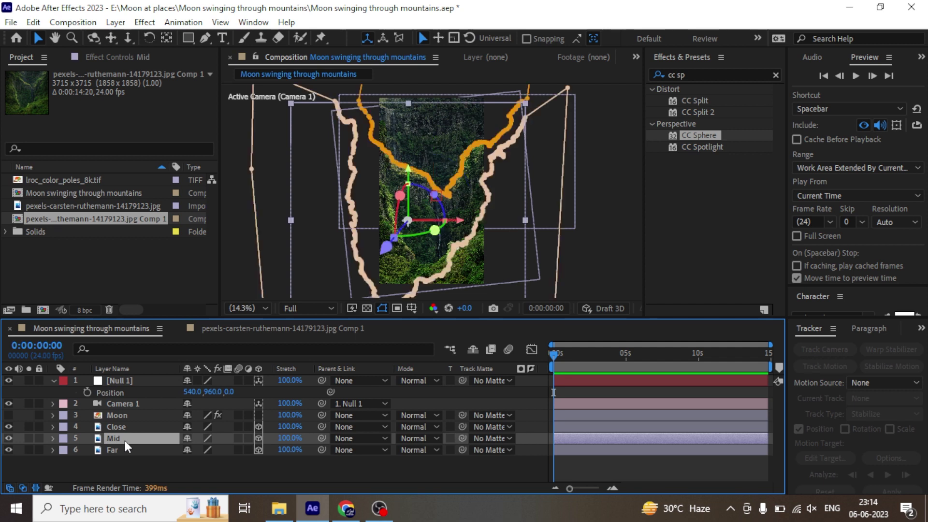
{"action": "left_click", "coordinate": [483, 219]}
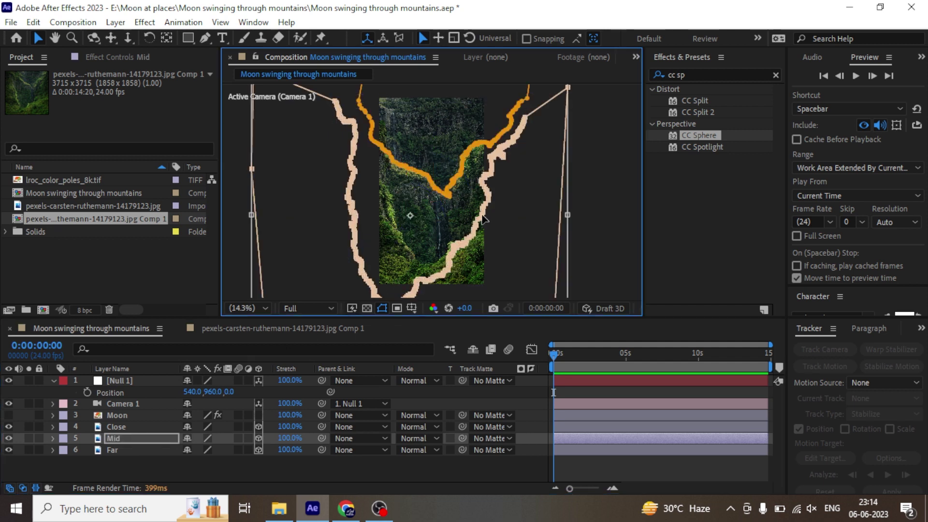
{"action": "left_click", "coordinate": [481, 213]}
{"action": "left_click", "coordinate": [30, 438]}
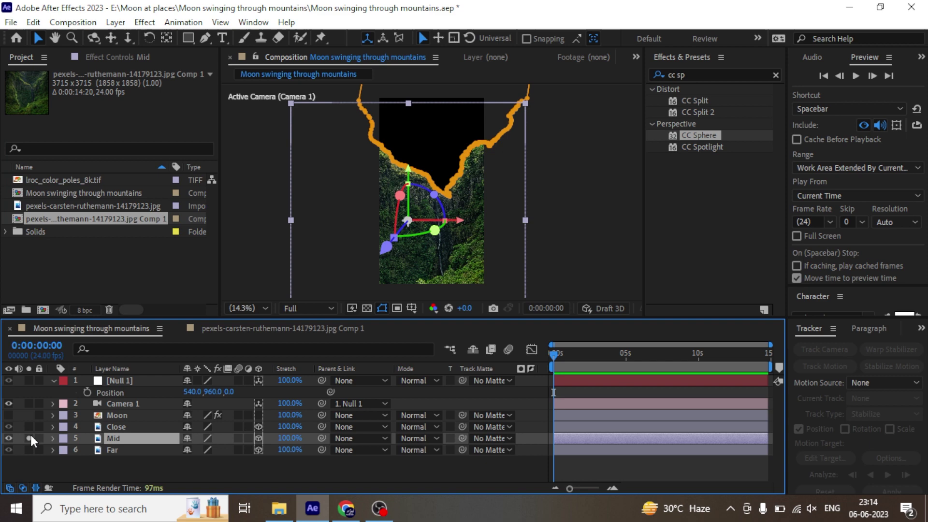
{"action": "left_click", "coordinate": [30, 438]}
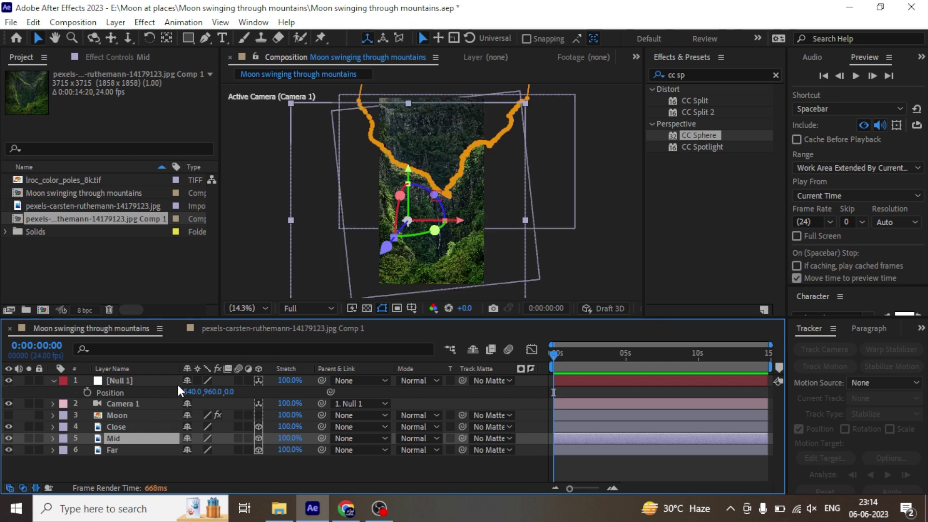
{"action": "left_click_drag", "start_coordinate": [221, 392], "coordinate": [197, 393]}
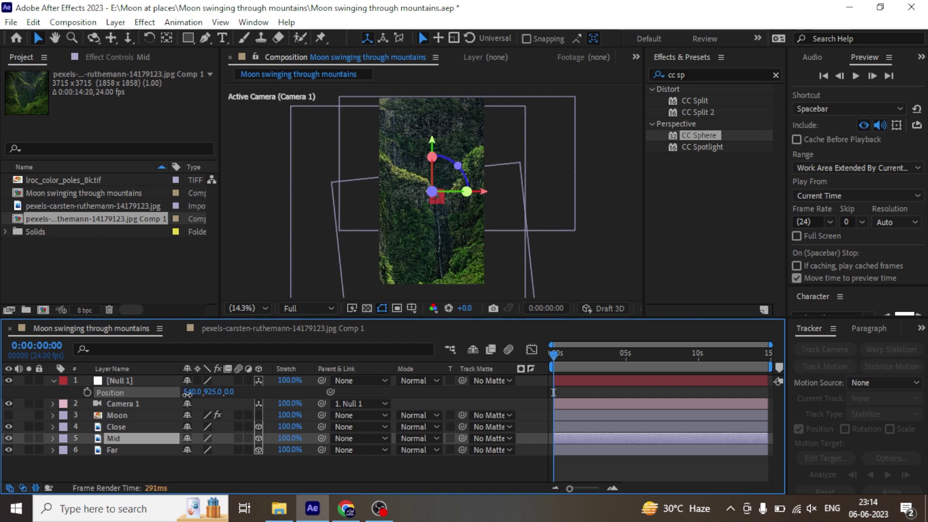
{"action": "key", "text": "ctrl+z"}
Bring the Mid layer forward to Z -300 and rescale it, testing the parallax by shifting Null 1 vertically.
{"action": "key", "text": "p"}
{"action": "left_click", "coordinate": [237, 451]}
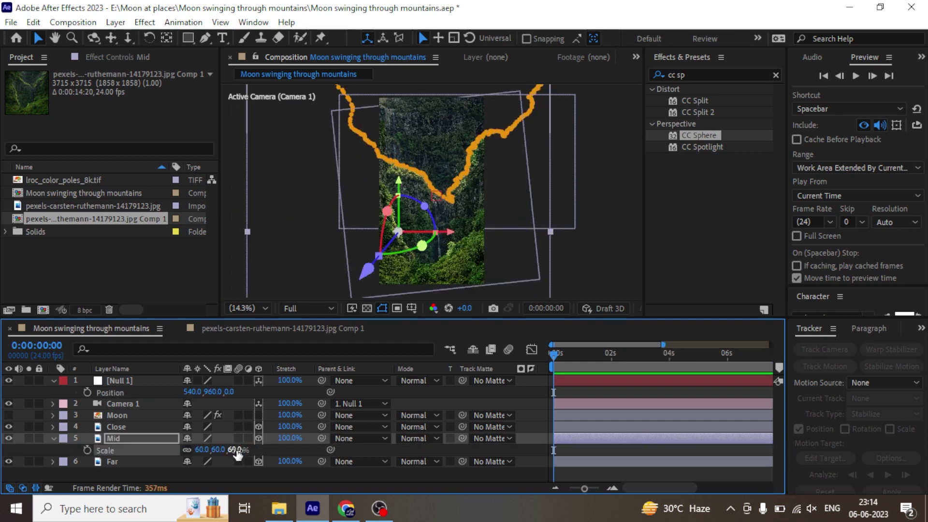
{"action": "left_click_drag", "start_coordinate": [236, 450], "coordinate": [188, 451]}
{"action": "key", "text": "p"}
{"action": "key", "text": "s"}
{"action": "left_click", "coordinate": [54, 439]}
{"action": "left_click_drag", "start_coordinate": [218, 392], "coordinate": [226, 395]}
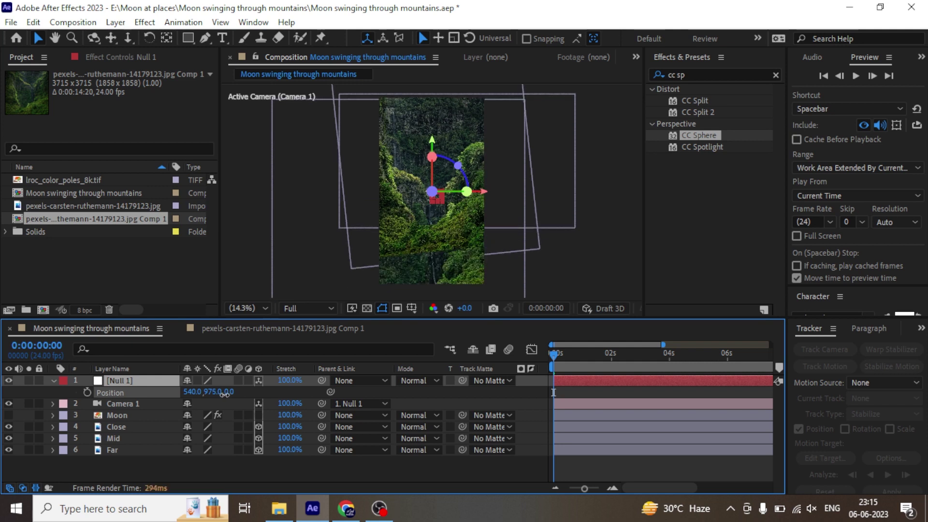
{"action": "key", "text": "ctrl+z"}
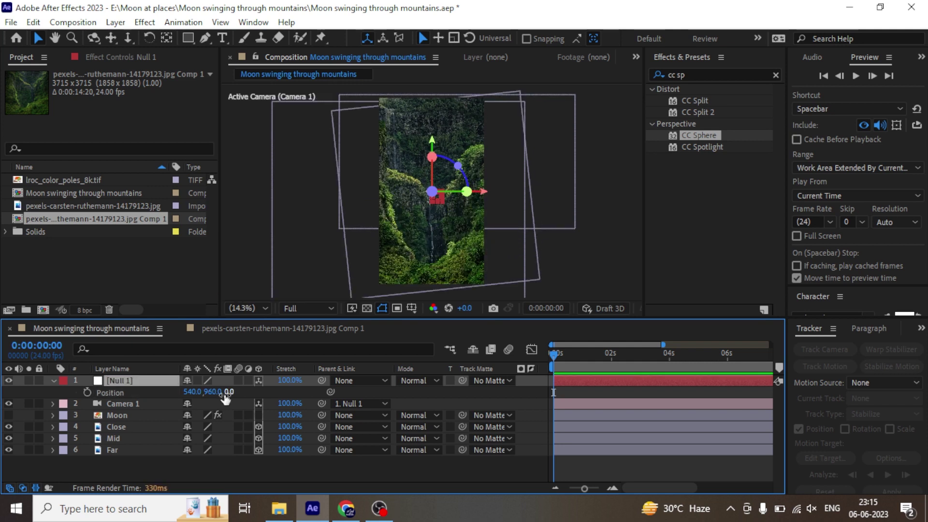
Pre-compose the Close layer, leaving its attributes in the main composition, and open the new precomp.
{"action": "left_click", "coordinate": [138, 428]}
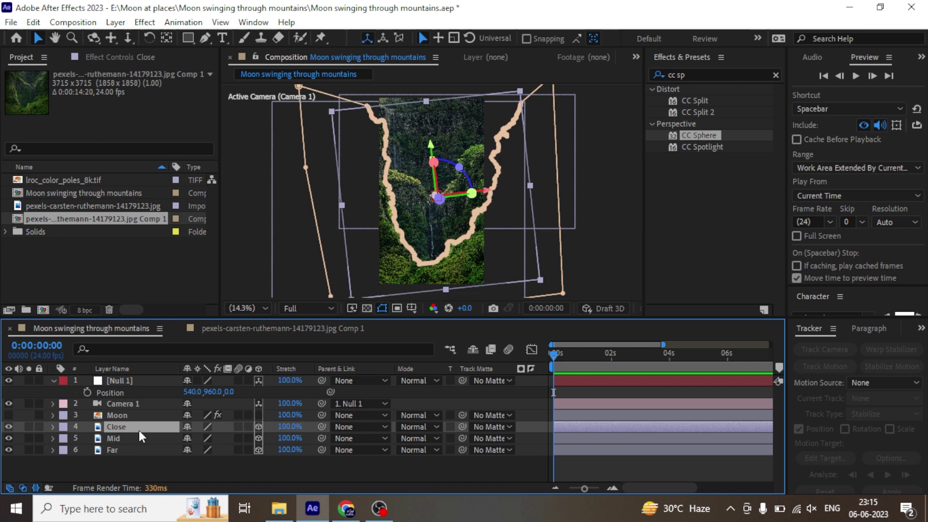
{"action": "key", "text": "ctrl+shift+c"}
{"action": "left_click", "coordinate": [483, 338]}
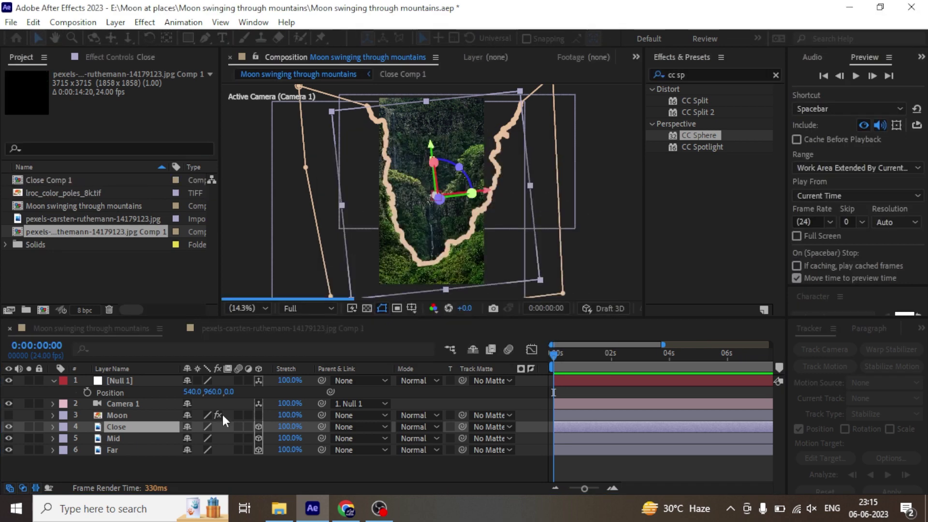
{"action": "double_click", "coordinate": [169, 428]}
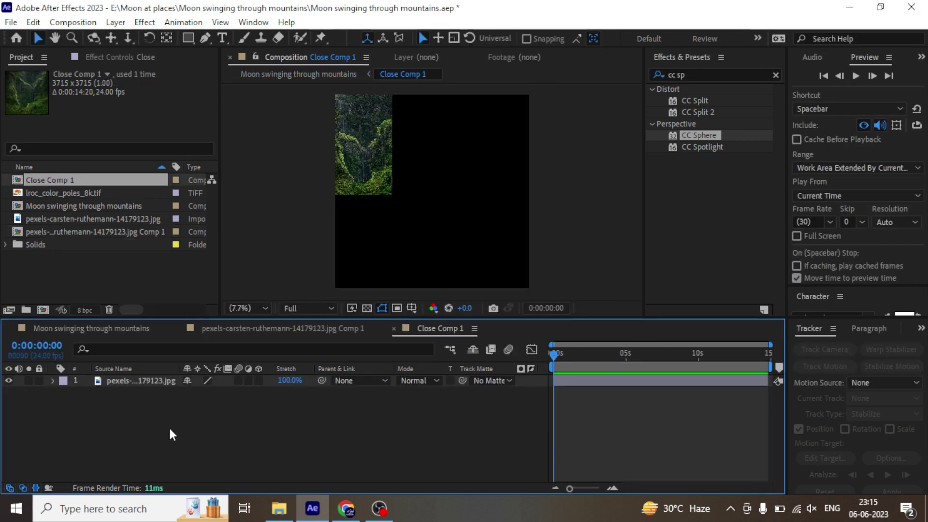
Duplicate the valley photo layer inside the Close precomp and nudge the copy upward so the original extends the foliage below it.
{"action": "left_click", "coordinate": [145, 381]}
{"action": "key", "text": "h"}
{"action": "left_click_drag", "start_coordinate": [417, 178], "coordinate": [418, 185]}
{"action": "key", "text": "v"}
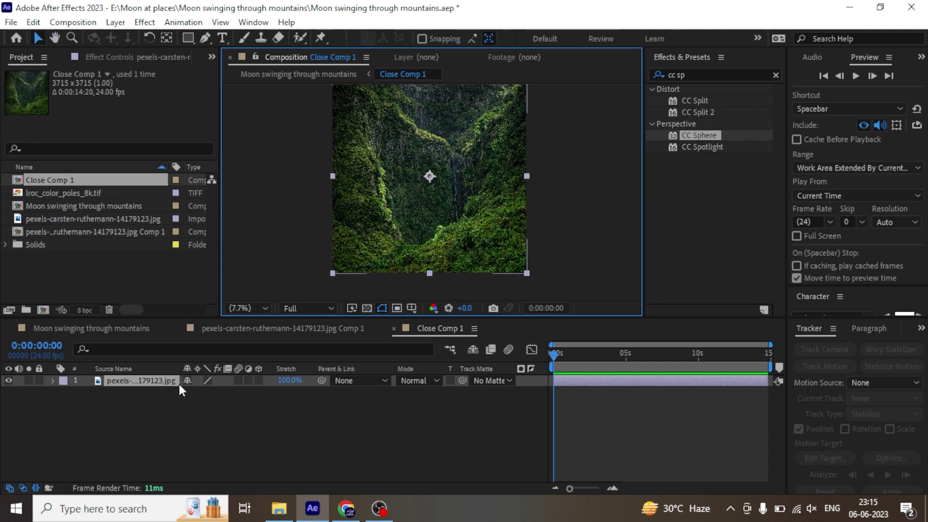
{"action": "key", "text": "ctrl+d"}
{"action": "key", "text": "shift+Up"}
{"action": "key", "text": "shift+Up"}
{"action": "key", "text": "shift+Up"}
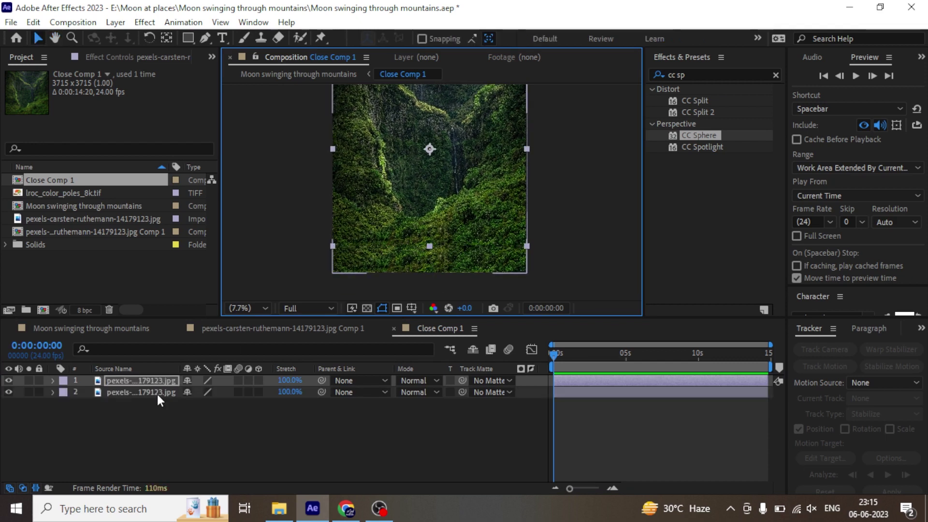
{"action": "key", "text": "shift+Down"}
Draw a rectangular mask over the shifted copy, ending near its lower edge, and set the mask feather to 272 pixels.
{"action": "key", "text": "q"}
{"action": "mouse_move", "coordinate": [319, 230]}
{"action": "left_mouse_down"}
{"action": "mouse_move", "coordinate": [402, 182]}
{"action": "mouse_move", "coordinate": [577, 1]}
{"action": "left_mouse_up"}
{"action": "key", "text": "ctrl+t"}
{"action": "key", "text": "shift+Down"}
{"action": "key", "text": "shift+Down"}
{"action": "key", "text": "shift+Down"}
{"action": "key", "text": "Return"}
{"action": "key", "text": "f"}
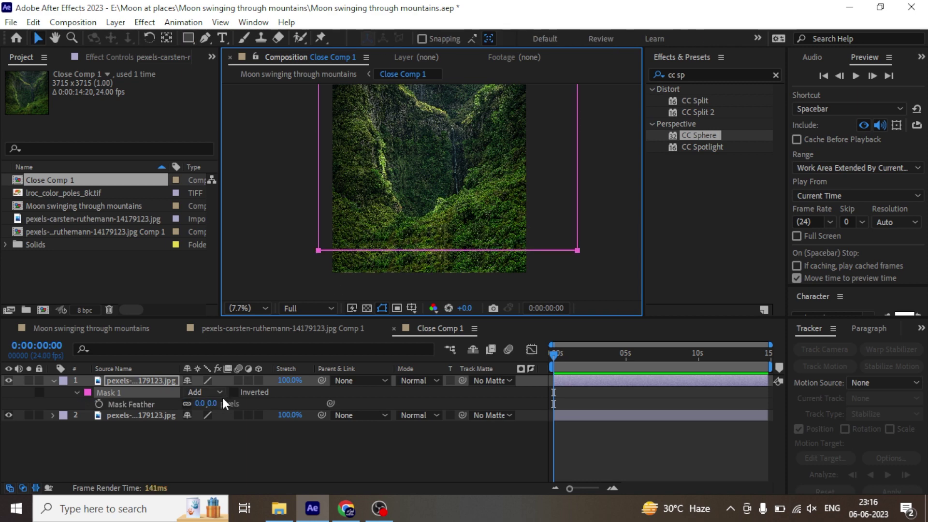
{"action": "left_click_drag", "start_coordinate": [215, 404], "coordinate": [346, 395]}
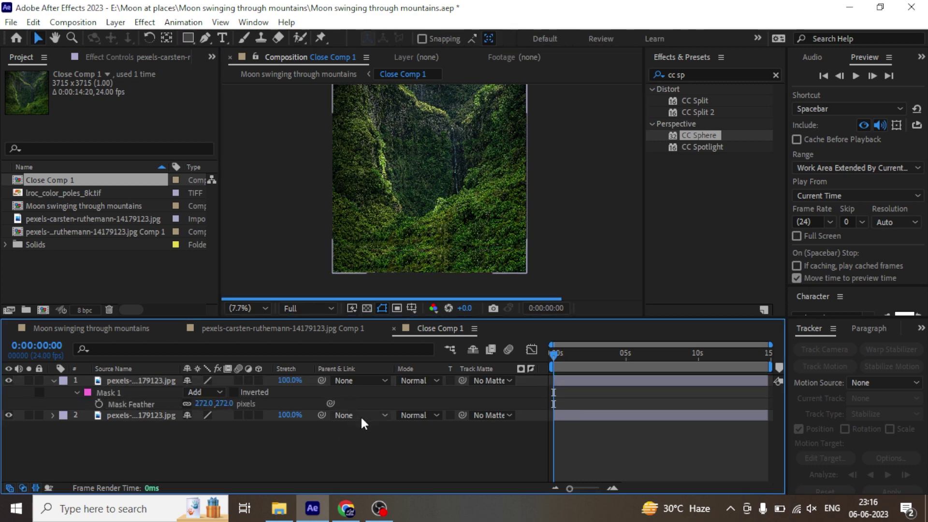
Make the masked copy in the Close precomp 3D and collapse transformations on the Close layer in the main composition.
{"action": "left_click", "coordinate": [115, 328]}
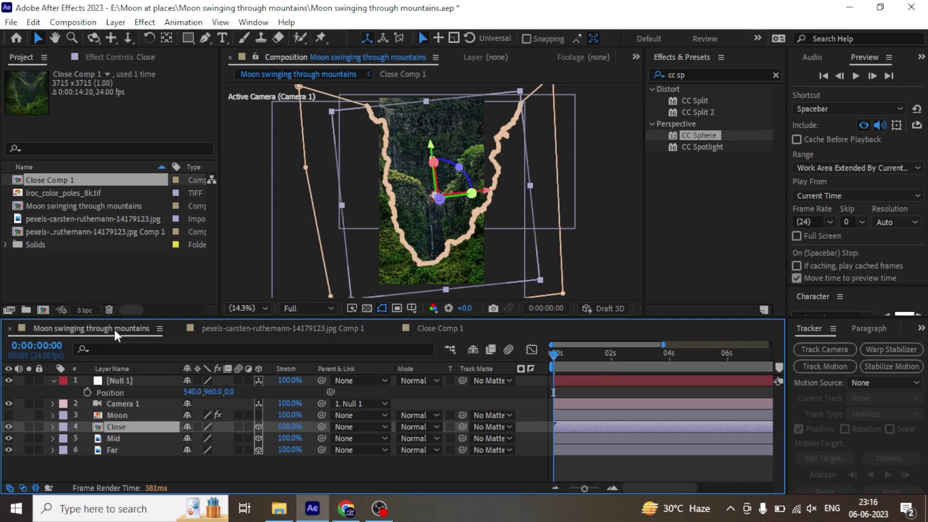
{"action": "left_click", "coordinate": [29, 426]}
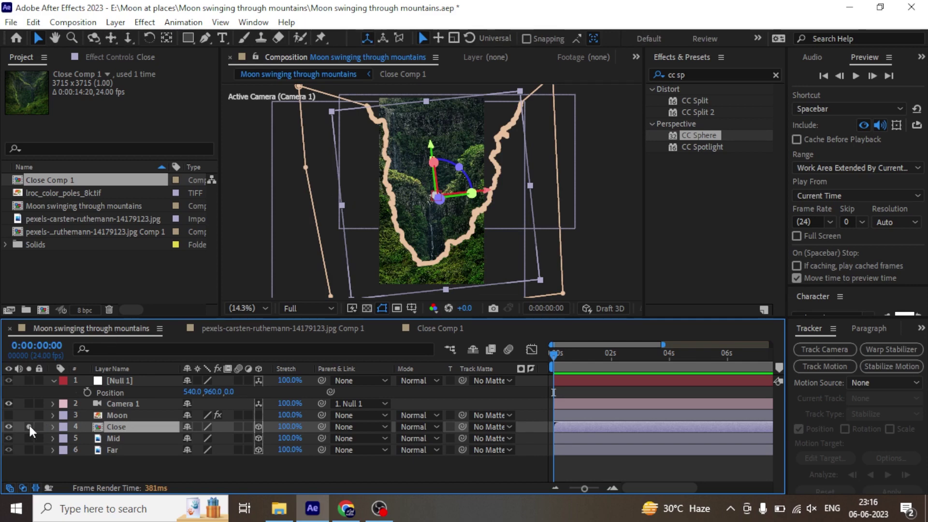
{"action": "left_click", "coordinate": [28, 423]}
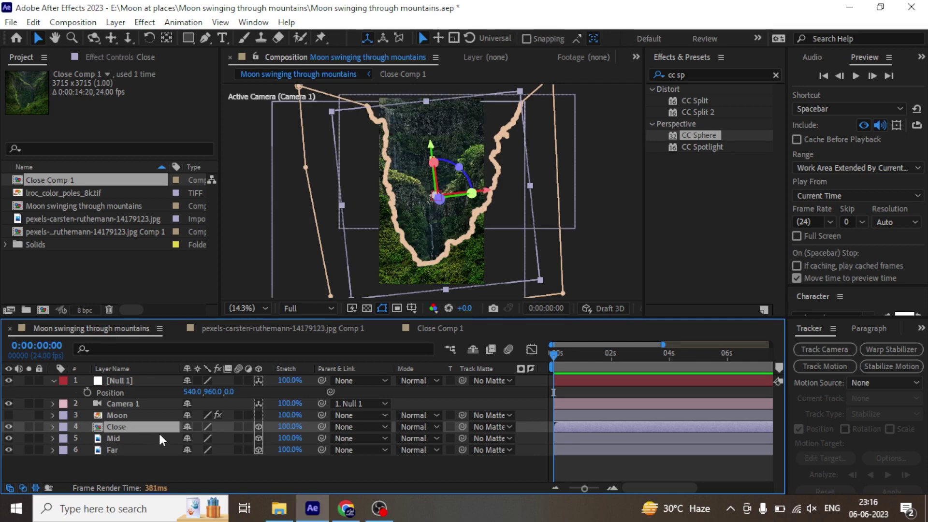
{"action": "double_click", "coordinate": [147, 425]}
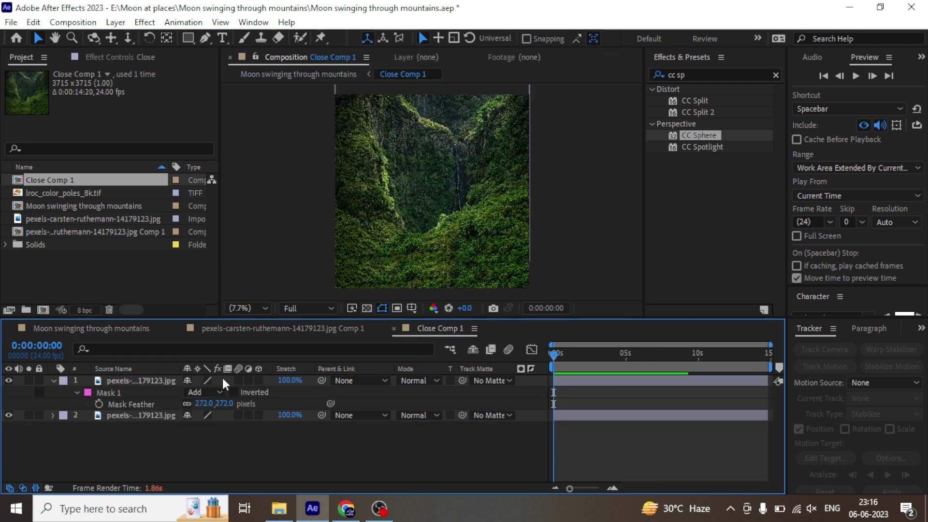
{"action": "left_click", "coordinate": [259, 380]}
{"action": "left_click", "coordinate": [109, 328]}
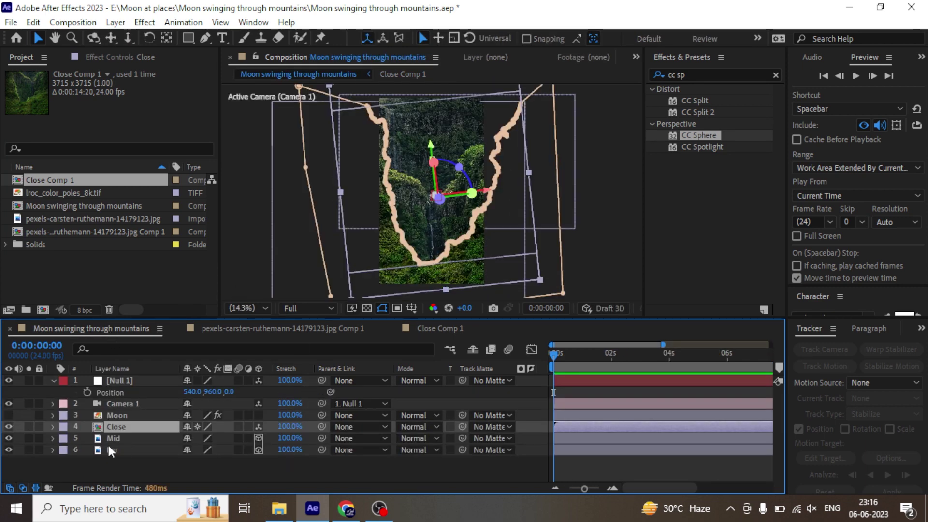
Keyframe Null 1's Y position at 967 at 0 s, 929 at 2 s and 967 again at 0:00:03:22.
{"action": "left_click", "coordinate": [140, 381]}
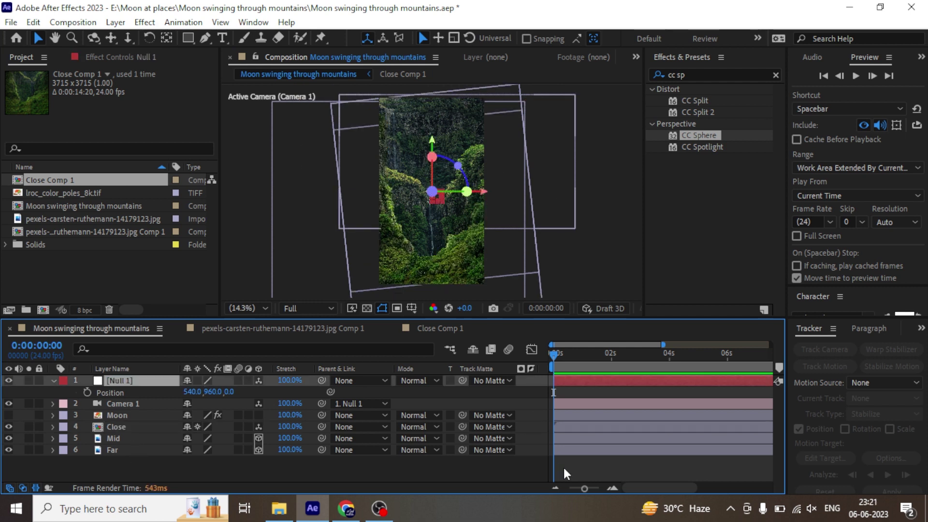
{"action": "left_click", "coordinate": [612, 359]}
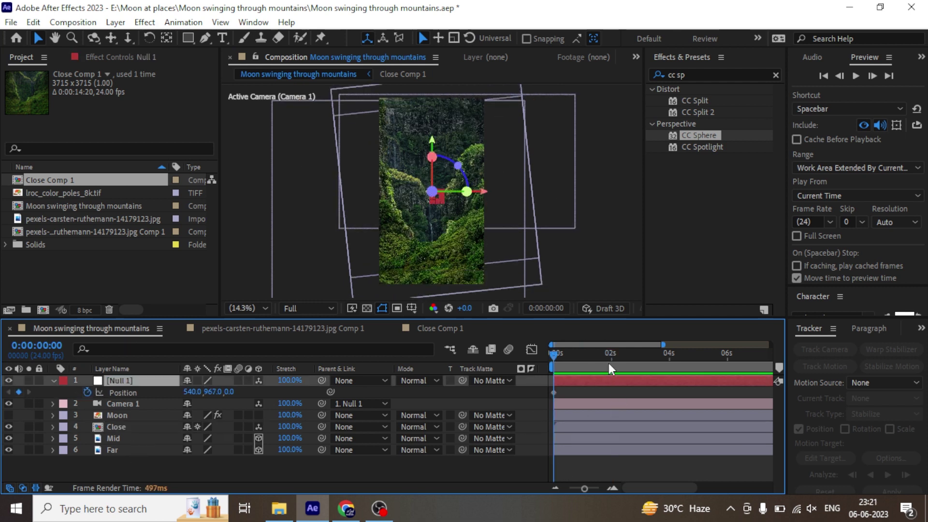
{"action": "left_click", "coordinate": [609, 356]}
{"action": "left_click_drag", "start_coordinate": [610, 357], "coordinate": [612, 368]}
{"action": "left_click_drag", "start_coordinate": [212, 390], "coordinate": [172, 412]}
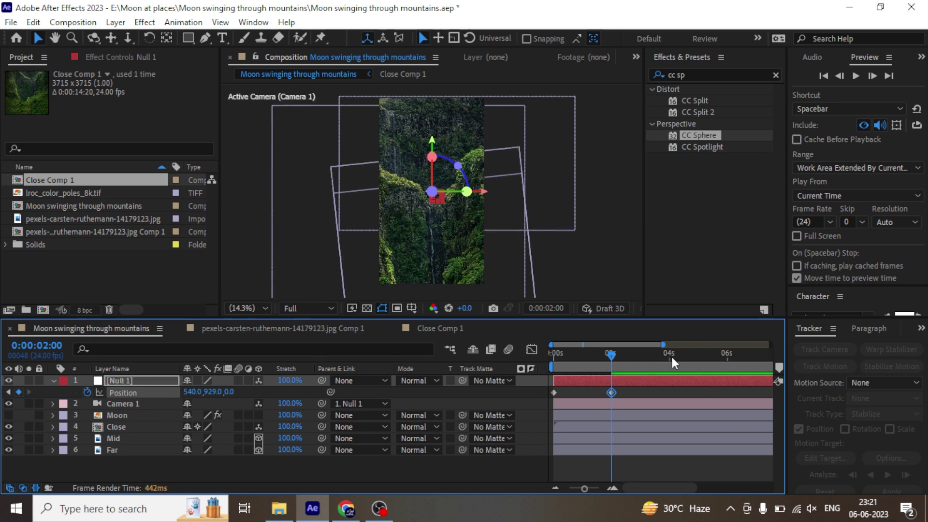
{"action": "left_click", "coordinate": [667, 355]}
{"action": "left_click", "coordinate": [554, 392]}
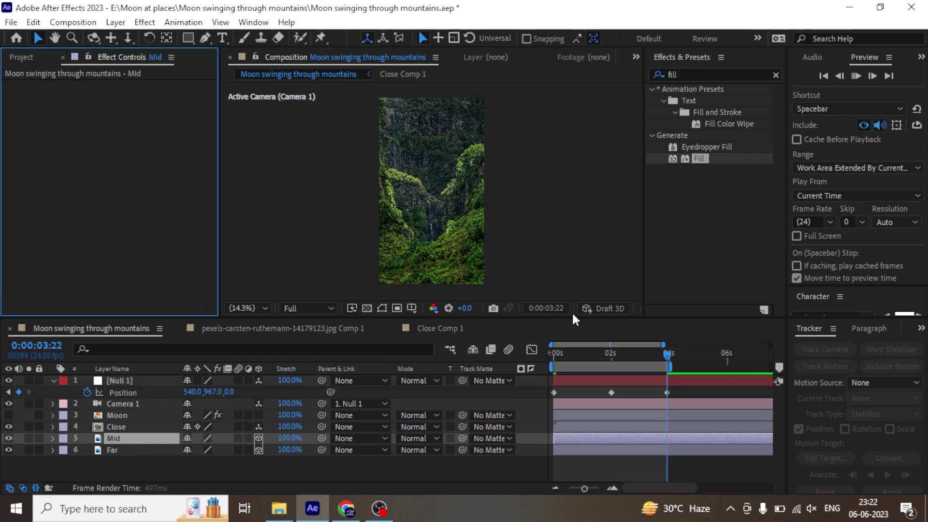
Apply Easy Ease to all of Null 1's position keyframes and scrub through the camera move to check it.
{"action": "key", "text": "space"}
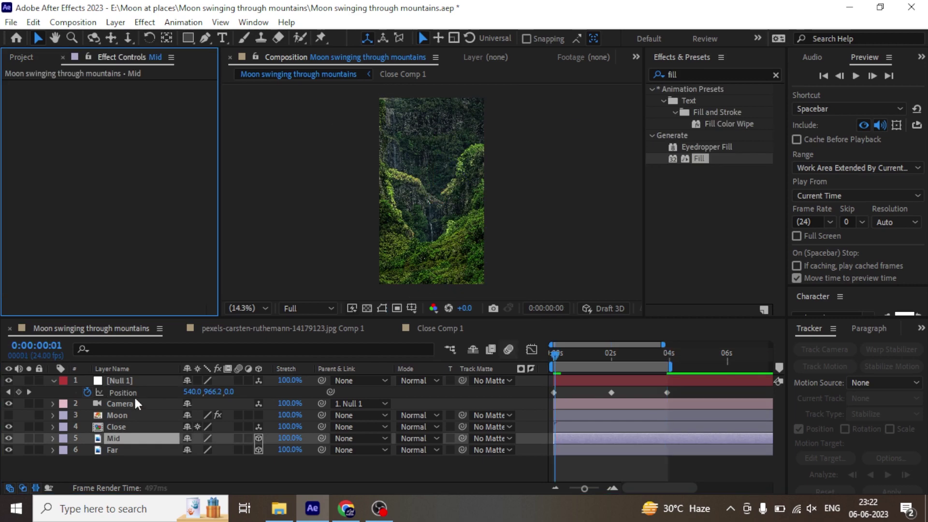
{"action": "left_click", "coordinate": [134, 395]}
{"action": "key", "text": "F9"}
{"action": "left_click", "coordinate": [580, 388]}
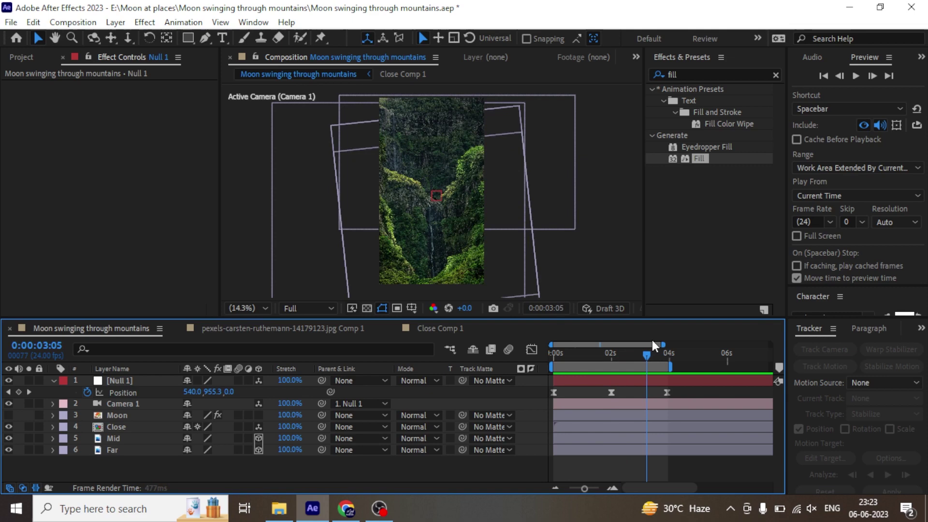
{"action": "left_click_drag", "start_coordinate": [670, 353], "coordinate": [518, 373]}
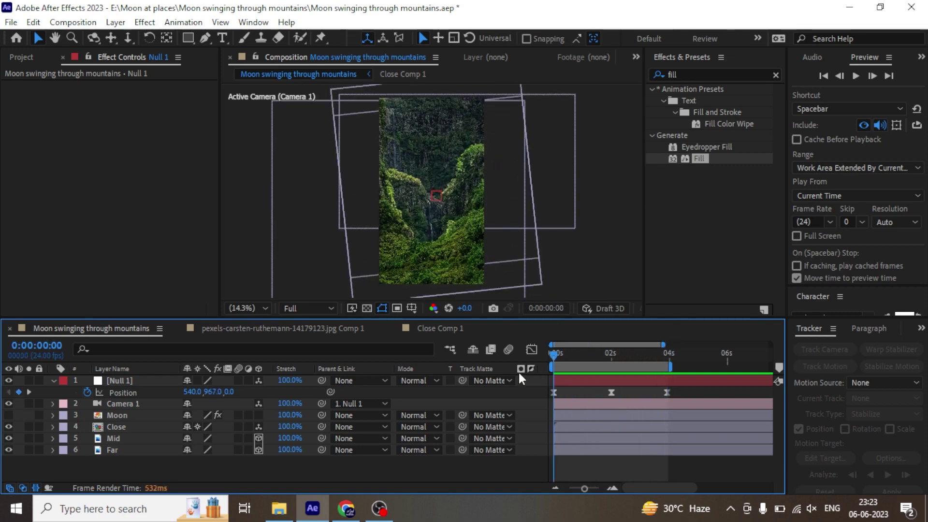
Set the Mid layer's Z position to -500 and preview the camera move.
{"action": "left_click", "coordinate": [151, 439]}
{"action": "key", "text": "p"}
{"action": "left_click", "coordinate": [138, 428]}
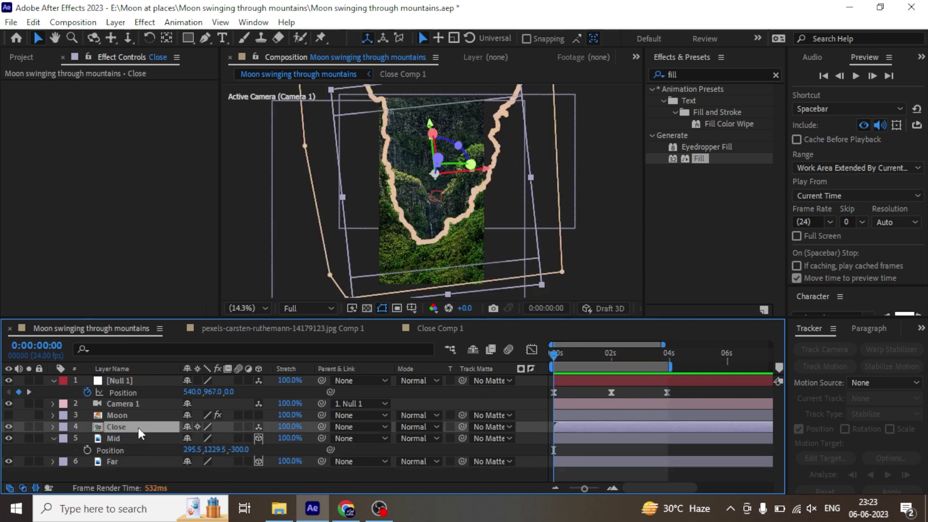
{"action": "left_click", "coordinate": [240, 450]}
{"action": "type", "text": "-"}
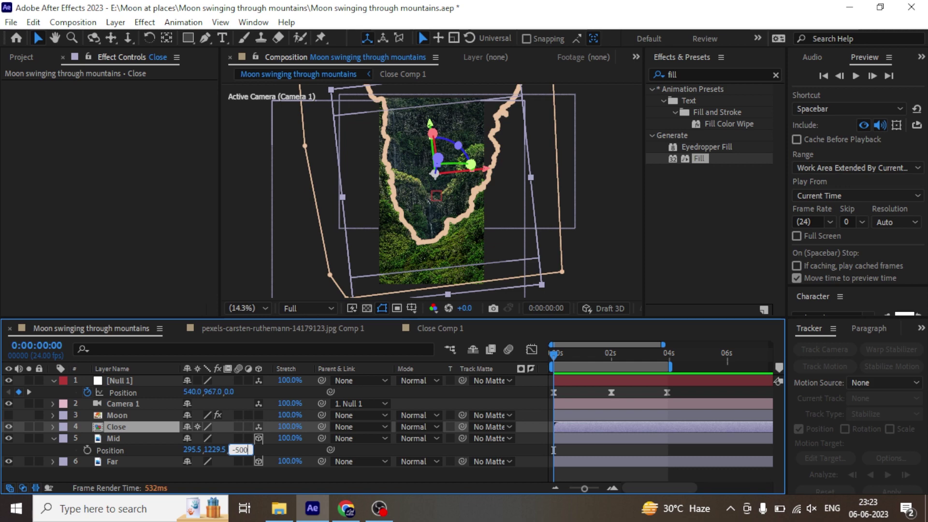
{"action": "key", "text": "Return"}
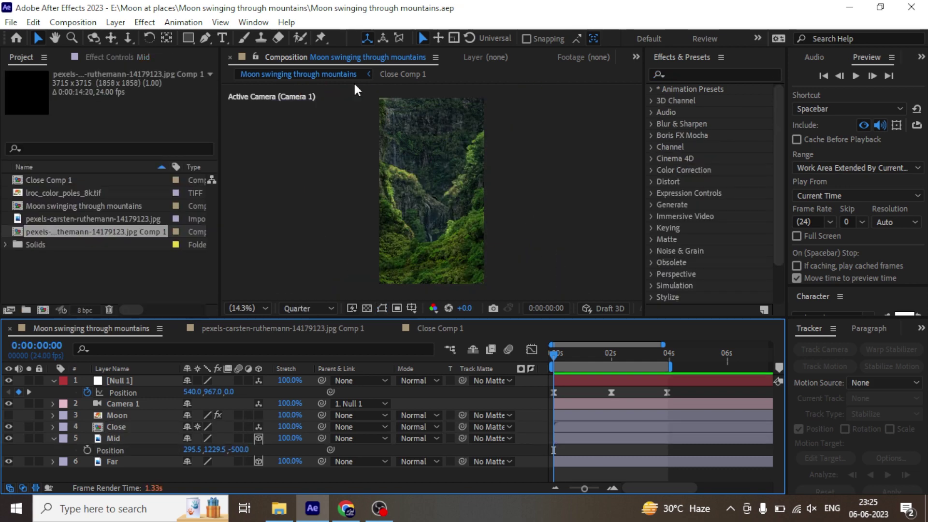
{"action": "key", "text": "space"}
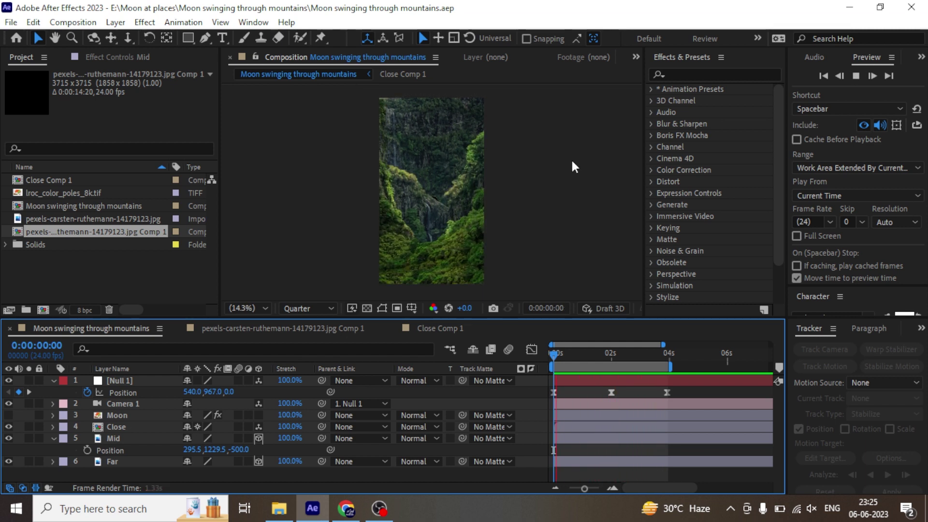
{"action": "key", "text": "space"}
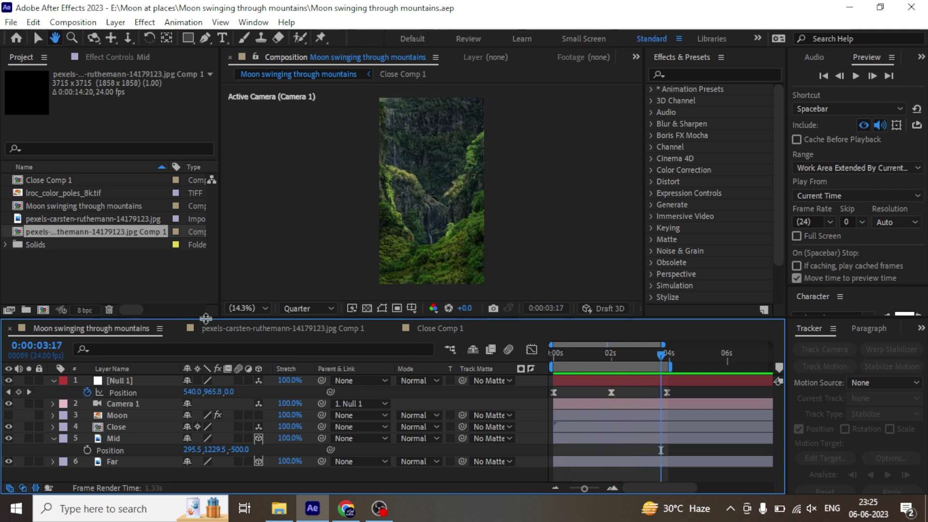
Set the Close layer's Z position to -900.
{"action": "left_click", "coordinate": [121, 441]}
{"action": "left_click", "coordinate": [121, 427]}
{"action": "key", "text": "p"}
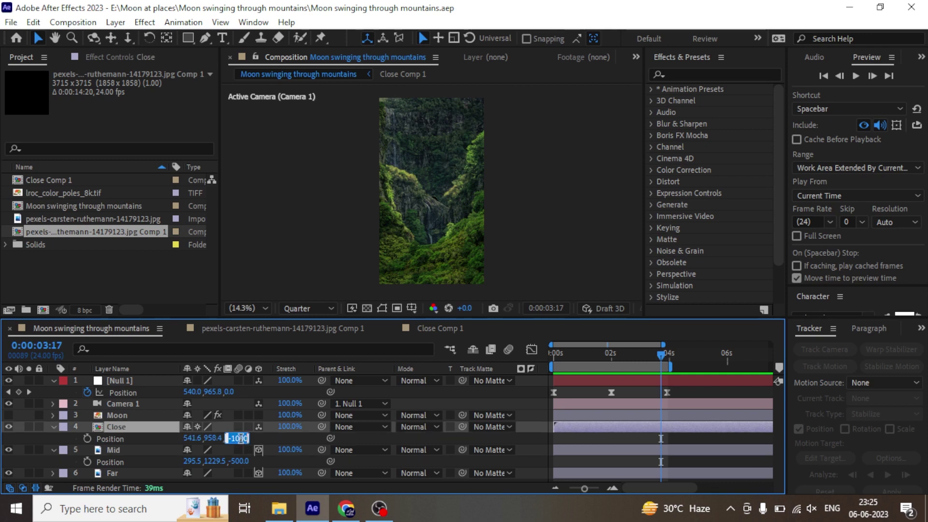
{"action": "key", "text": "Return"}
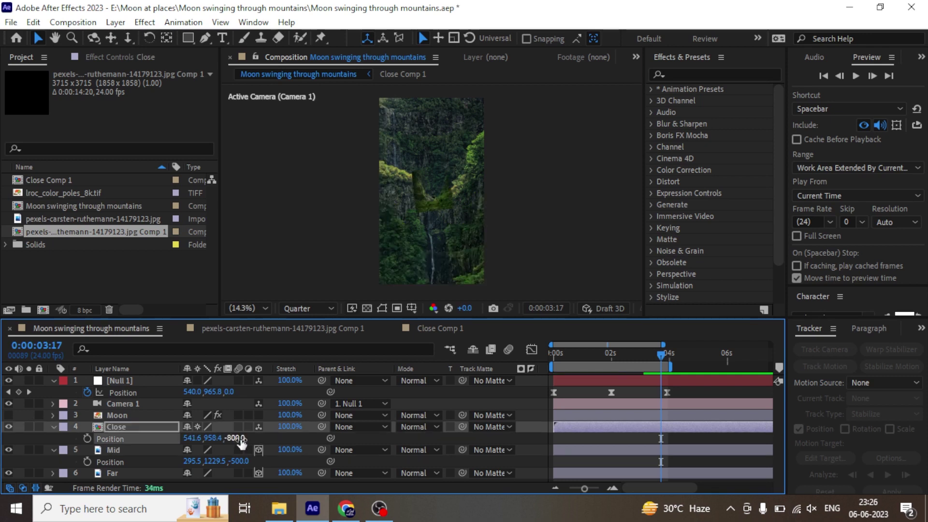
{"action": "left_click", "coordinate": [241, 439]}
{"action": "type", "text": "-1000"}
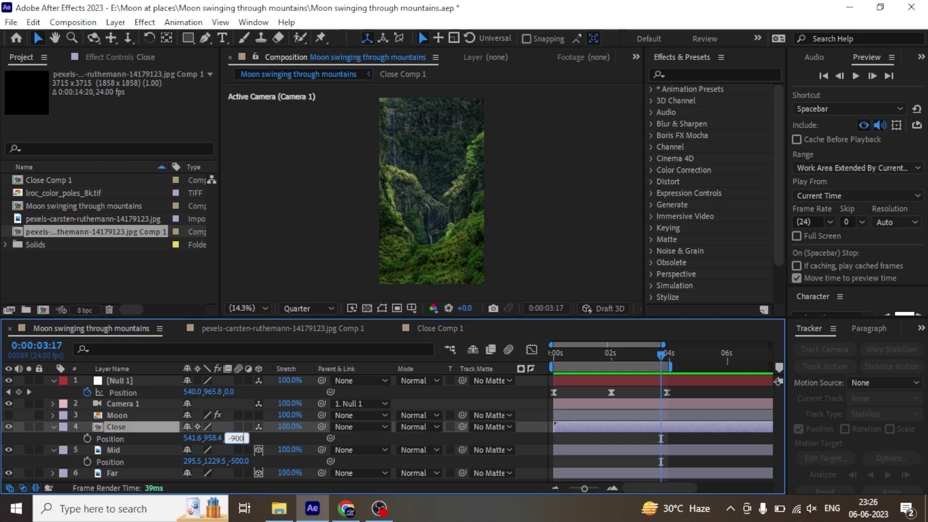
{"action": "key", "text": "Return"}
Set the Close layer's scale to 10% and preview the camera move from the start.
{"action": "key", "text": "s"}
{"action": "left_click", "coordinate": [225, 438]}
{"action": "type", "text": "10"}
{"action": "key", "text": "Return"}
{"action": "left_click_drag", "start_coordinate": [610, 357], "coordinate": [436, 387]}
{"action": "key", "text": "space"}
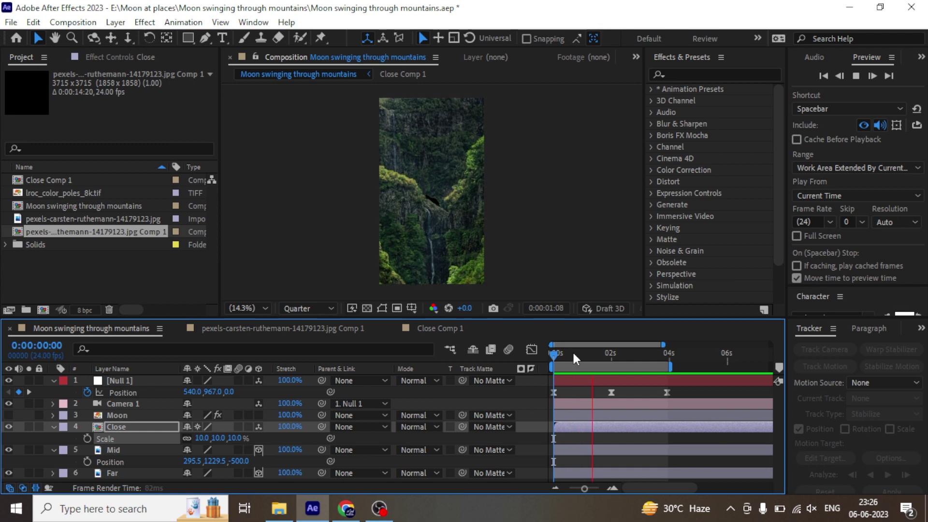
{"action": "key", "text": "space"}
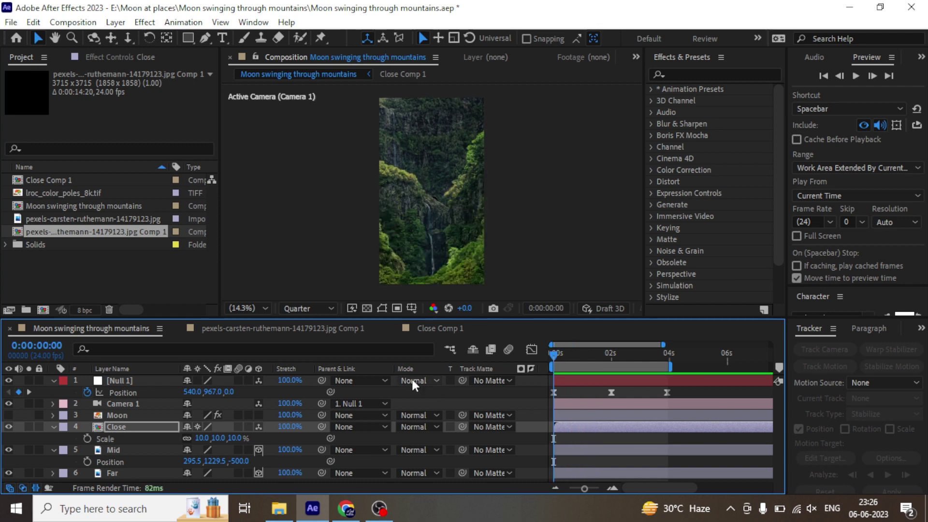
{"action": "key", "text": "space"}
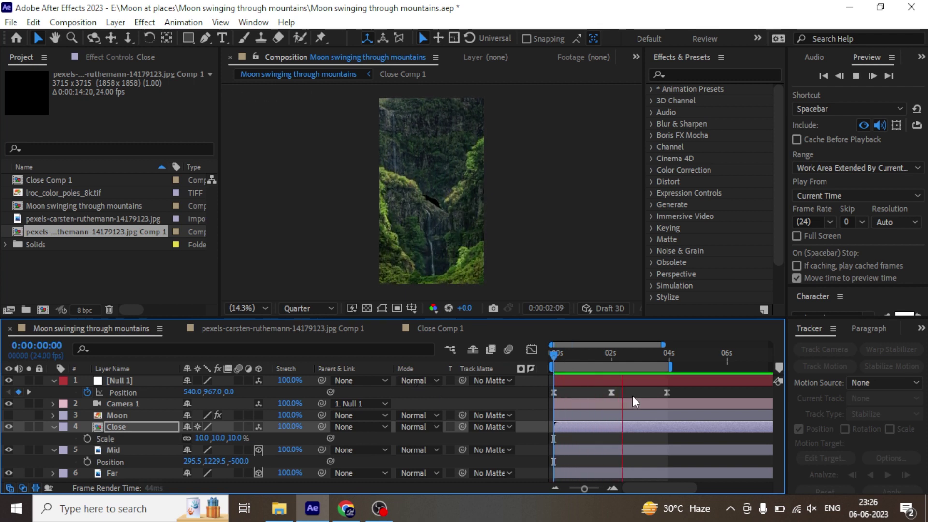
Extend the work area to about 6 s and retime Null 1's middle and last position keyframes to 0:00:03:01 and 0:00:05:22.
{"action": "left_click_drag", "start_coordinate": [671, 367], "coordinate": [733, 369]}
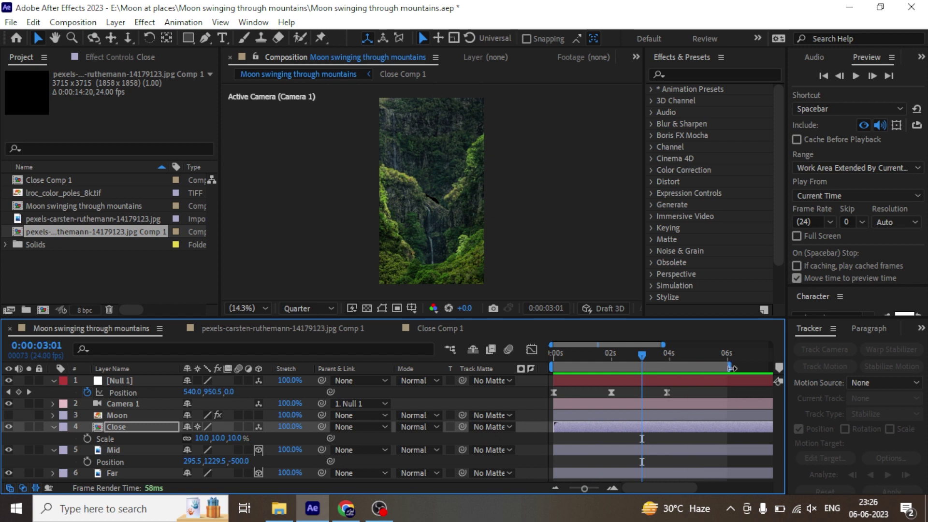
{"action": "left_click_drag", "start_coordinate": [667, 393], "coordinate": [724, 394]}
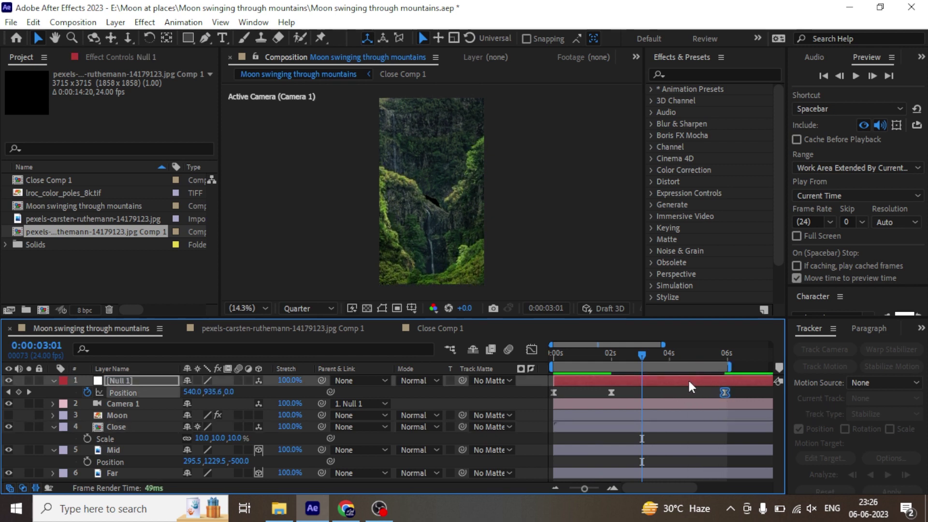
{"action": "left_click_drag", "start_coordinate": [611, 393], "coordinate": [640, 399]}
{"action": "key", "text": "shift+F3"}
{"action": "key", "text": "shift+F3"}
{"action": "key", "text": "space"}
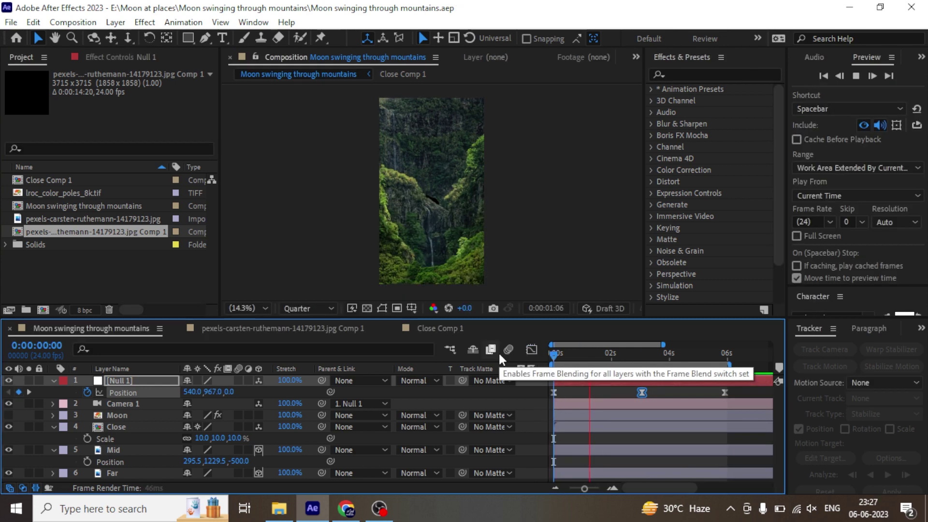
{"action": "key", "text": "space"}
Reshape Null 1's position speed graph into two matching peaks midway between the keyframes and preview the camera move.
{"action": "key", "text": "shift+F3"}
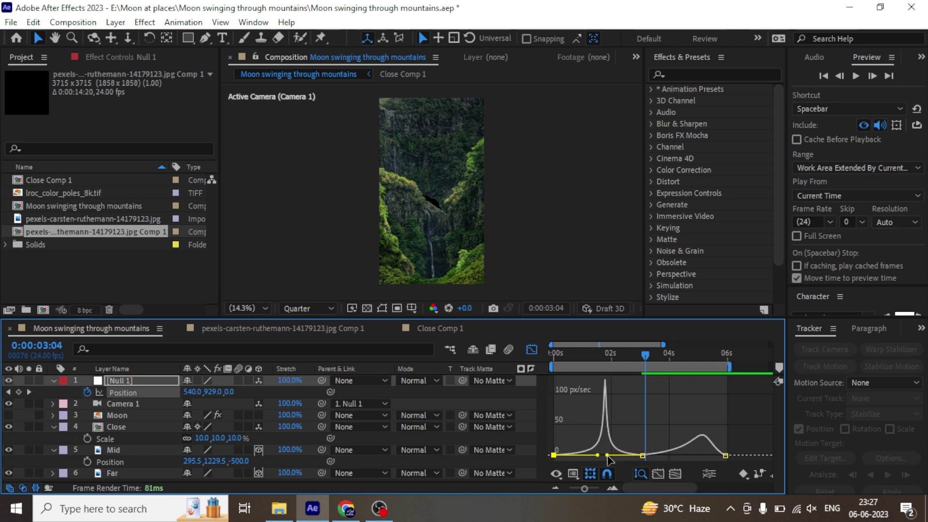
{"action": "left_click_drag", "start_coordinate": [675, 456], "coordinate": [684, 456]}
{"action": "left_click_drag", "start_coordinate": [711, 455], "coordinate": [665, 460]}
{"action": "key", "text": "space"}
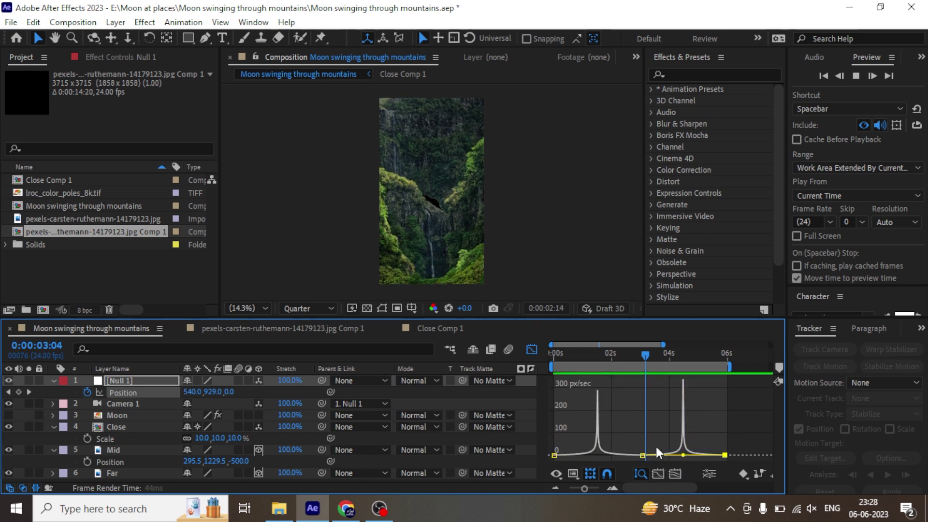
{"action": "key", "text": "space"}
{"action": "left_click_drag", "start_coordinate": [597, 455], "coordinate": [586, 455]}
{"action": "mouse_move", "coordinate": [683, 455]}
{"action": "left_mouse_down"}
{"action": "mouse_move", "coordinate": [702, 455]}
{"action": "mouse_move", "coordinate": [678, 455]}
{"action": "left_mouse_up"}
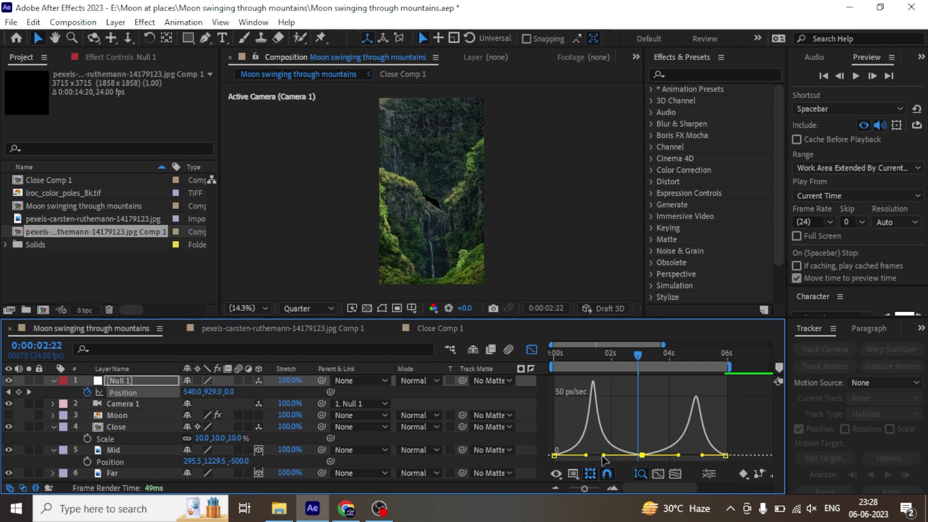
{"action": "left_click_drag", "start_coordinate": [602, 455], "coordinate": [607, 455]}
{"action": "key", "text": "space"}
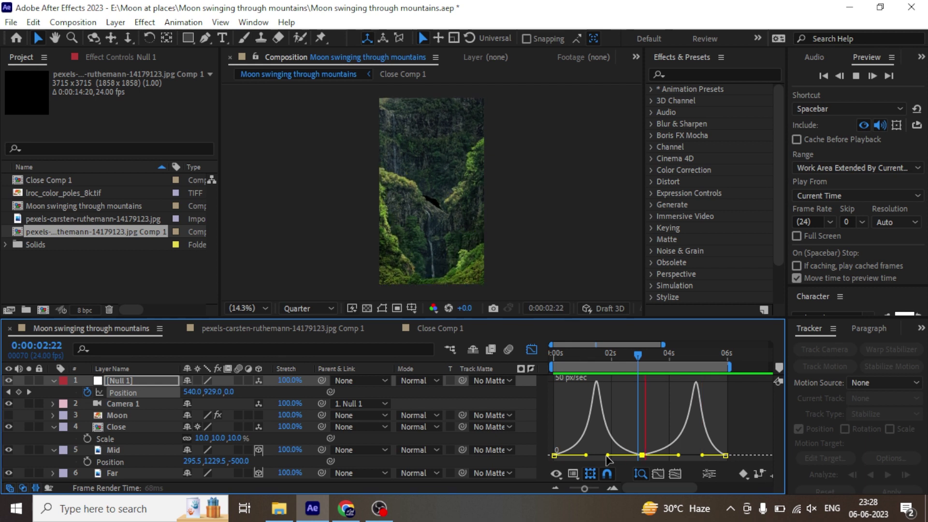
{"action": "key", "text": "space"}
Return the timeline to layer bars with all properties collapsed and save the project.
{"action": "key", "text": "ctrl+a"}
{"action": "key", "text": "u"}
{"action": "left_click", "coordinate": [128, 442]}
{"action": "key", "text": "space"}
{"action": "left_click", "coordinate": [531, 349]}
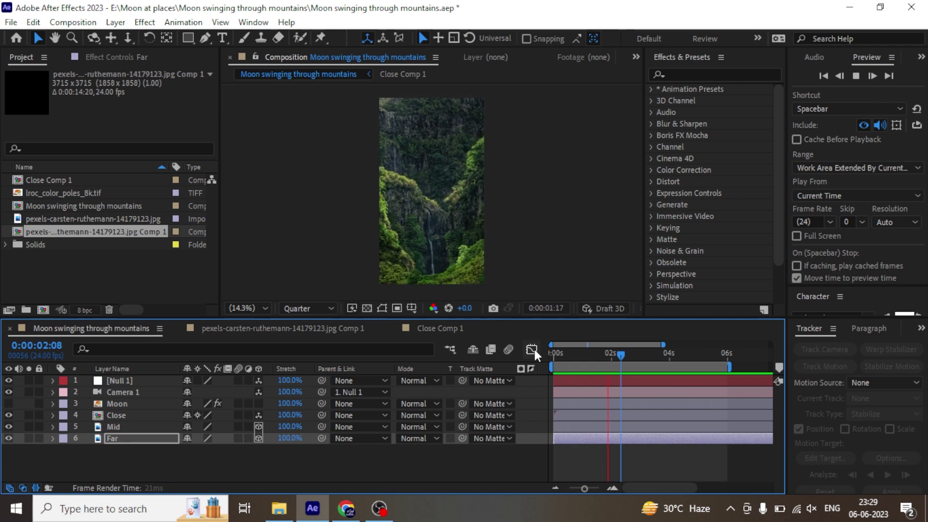
{"action": "key", "text": "space"}
{"action": "key", "text": "ctrl+s"}
{"action": "key", "text": "F2"}
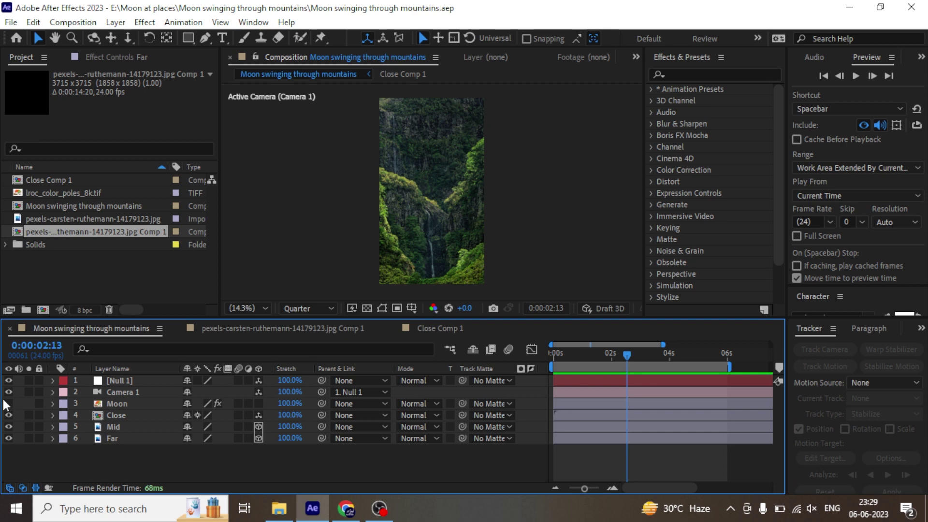
Make the Moon layer visible and precompose it into a composition named Moon.
{"action": "left_click", "coordinate": [8, 403]}
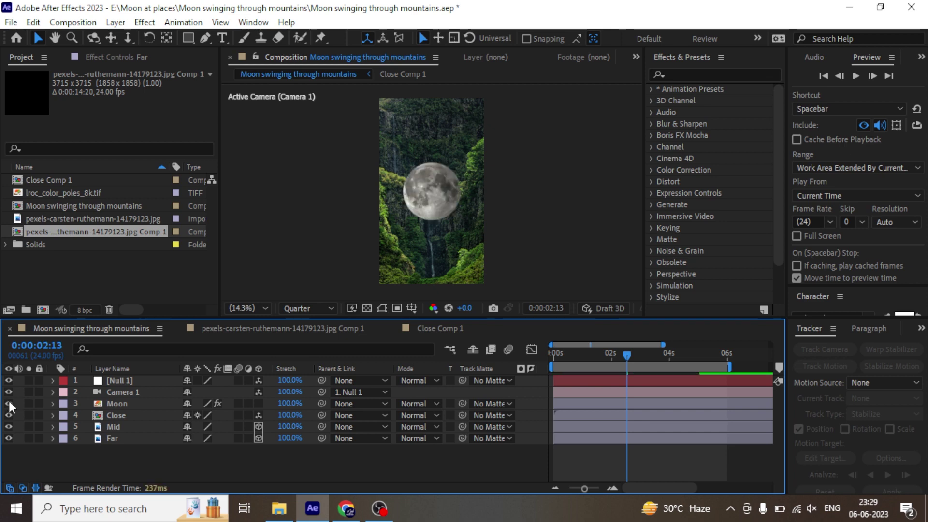
{"action": "left_click", "coordinate": [108, 407]}
{"action": "key", "text": "ctrl+shift+c"}
{"action": "type", "text": "Moon Comp 1"}
{"action": "key", "text": "Return"}
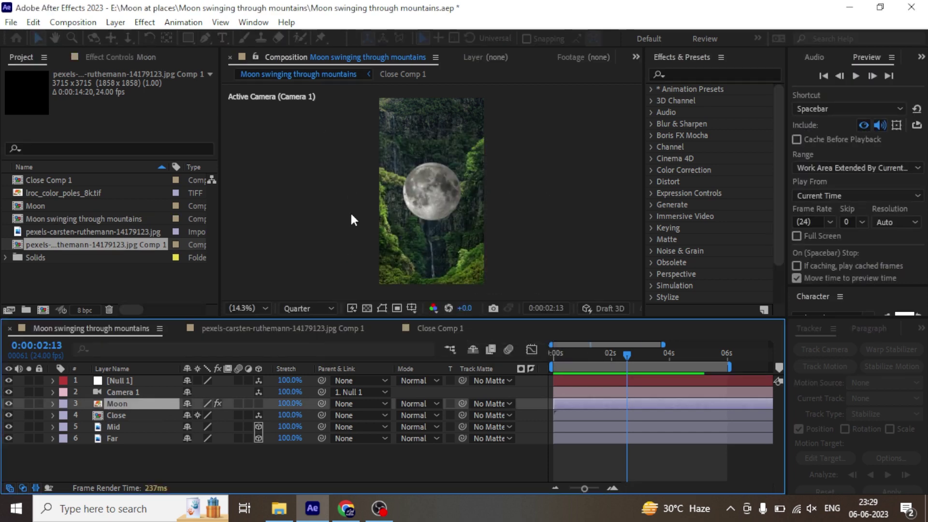
Place the Moon precomp between Mid and Far as a 3D layer with Z position 500, and preview it.
{"action": "left_click_drag", "start_coordinate": [124, 405], "coordinate": [141, 429]}
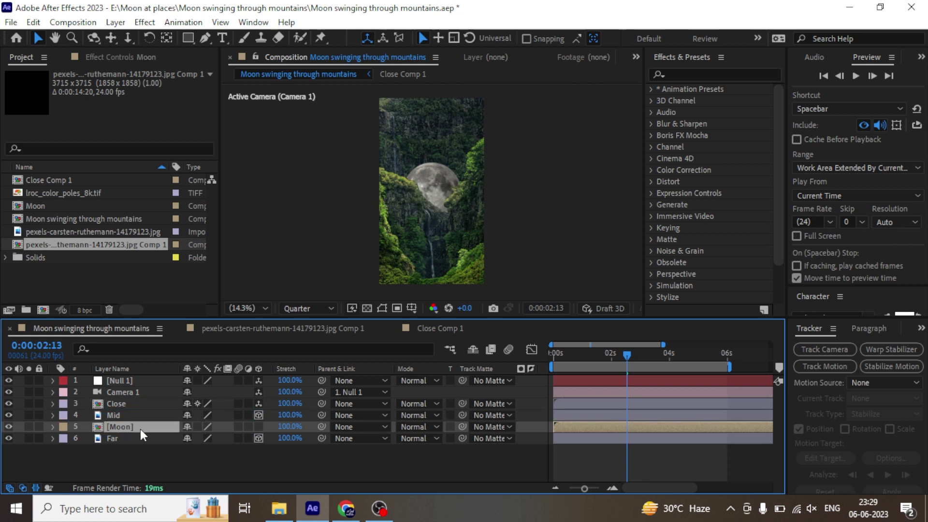
{"action": "left_click", "coordinate": [258, 426]}
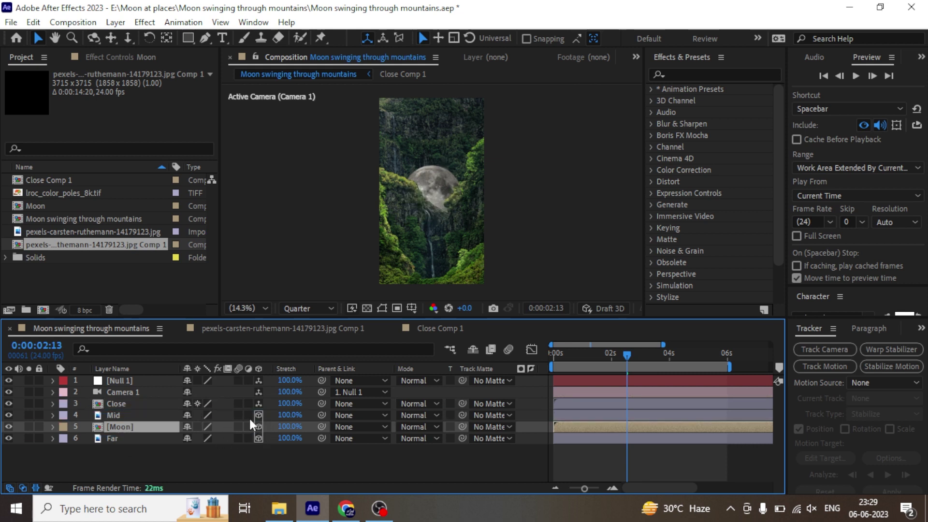
{"action": "key", "text": "p"}
{"action": "left_click", "coordinate": [236, 438]}
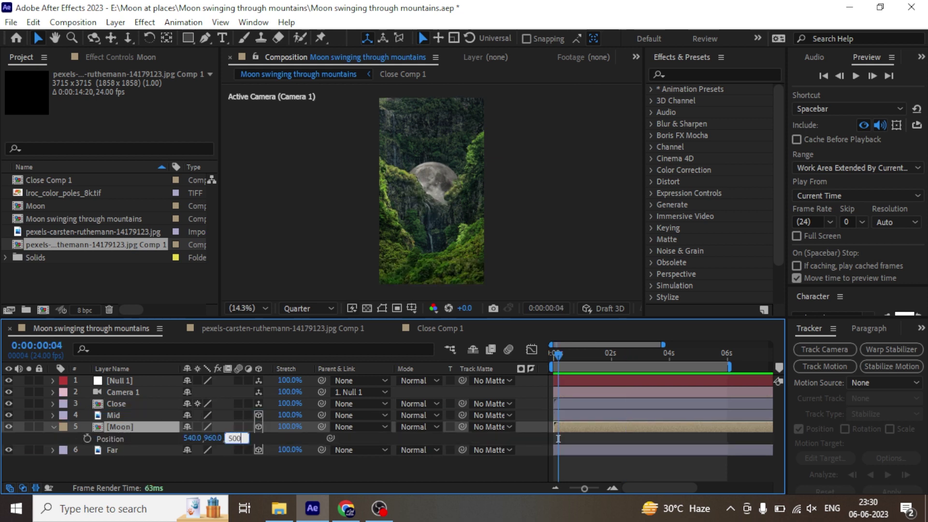
{"action": "key", "text": "Return"}
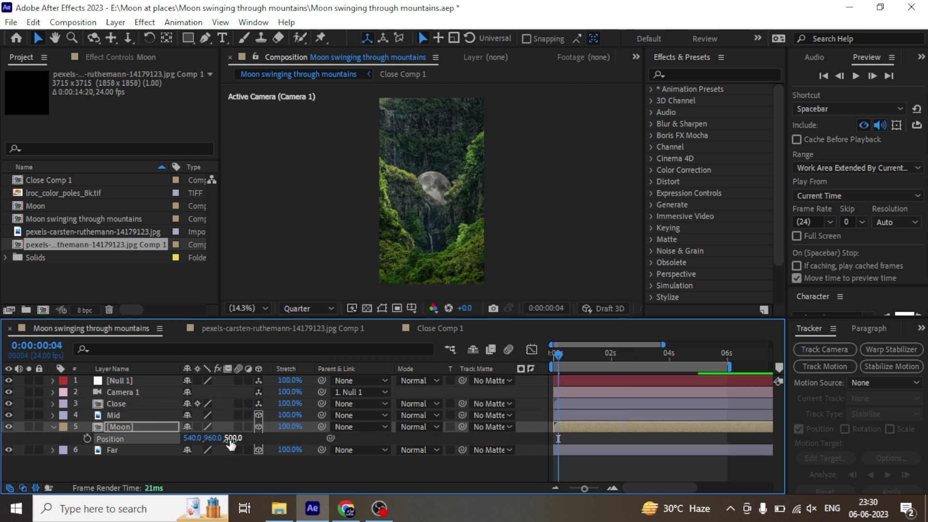
{"action": "key", "text": "space"}
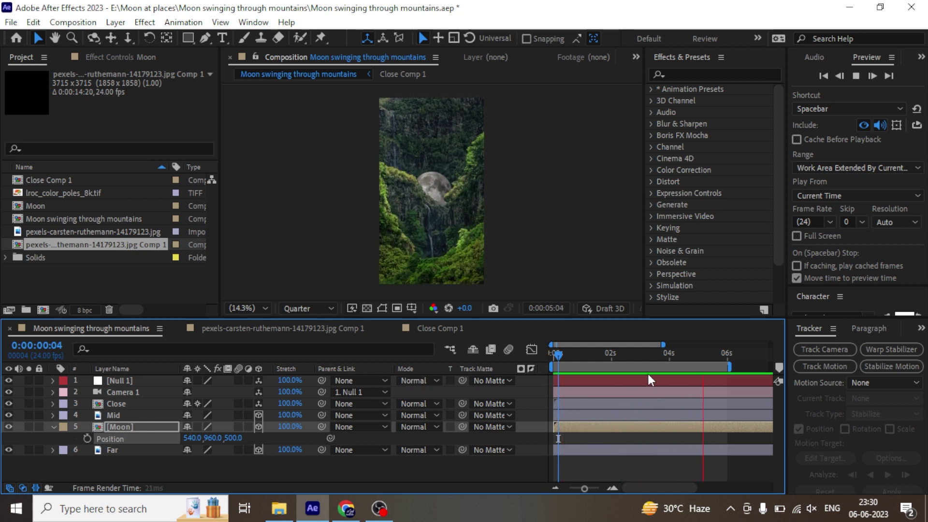
{"action": "key", "text": "space"}
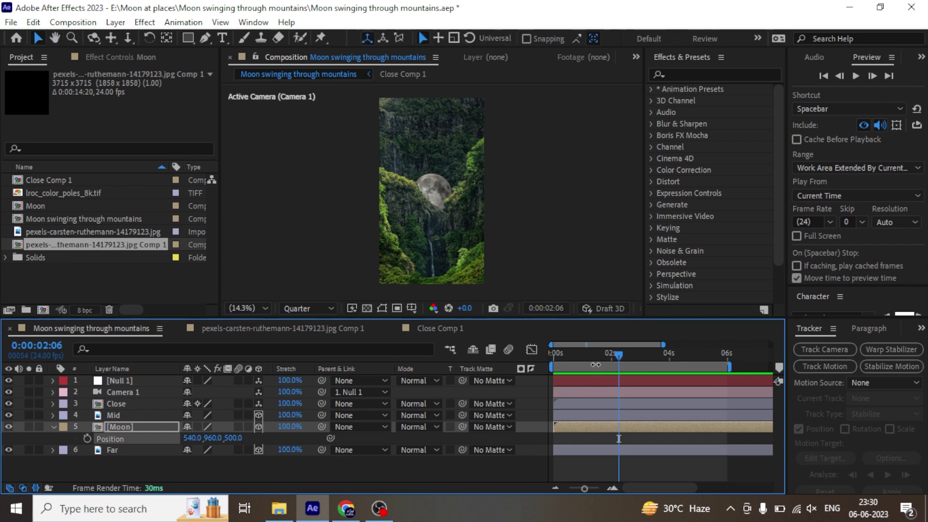
Add a position keyframe to the Moon layer at 0:00:02:00 and raise the moon to Y 260.
{"action": "left_click", "coordinate": [611, 358]}
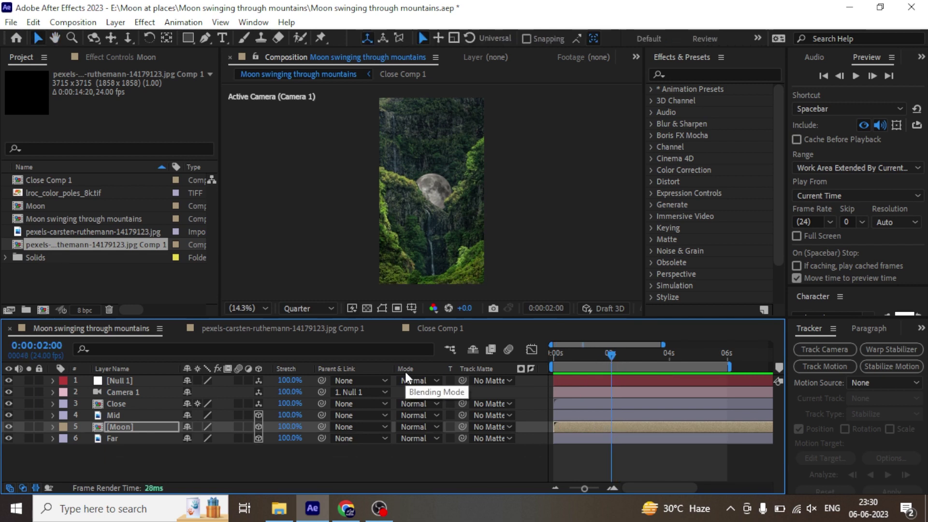
{"action": "left_click", "coordinate": [87, 438]}
{"action": "key", "text": "shift+Up"}
{"action": "key", "text": "shift+Up"}
{"action": "key", "text": "shift+Up"}
{"action": "key", "text": "shift+Up"}
{"action": "key", "text": "shift+Up"}
{"action": "key", "text": "shift+Up"}
{"action": "key", "text": "shift+Up"}
{"action": "key", "text": "shift+Up"}
{"action": "key", "text": "shift+Up"}
{"action": "key", "text": "shift+Up"}
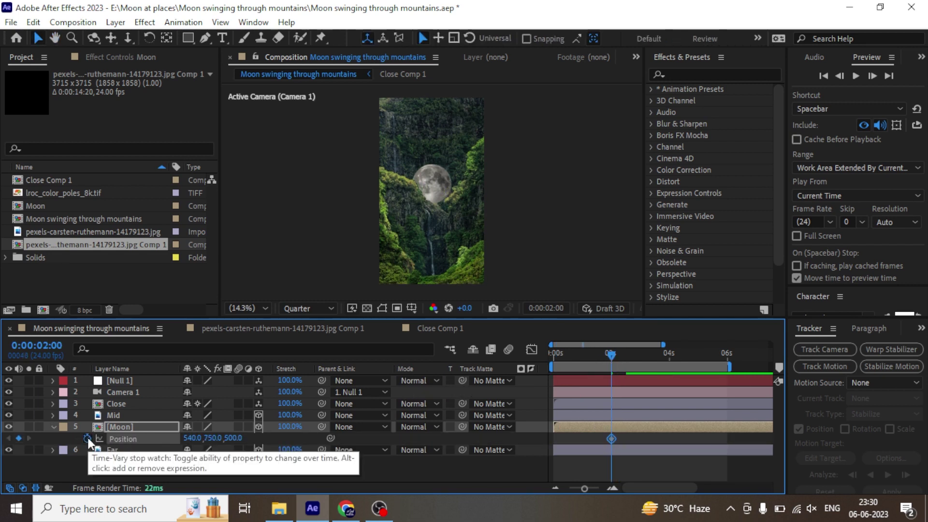
Set the Moon layer's scale to 150%.
{"action": "type", "text": "s"}
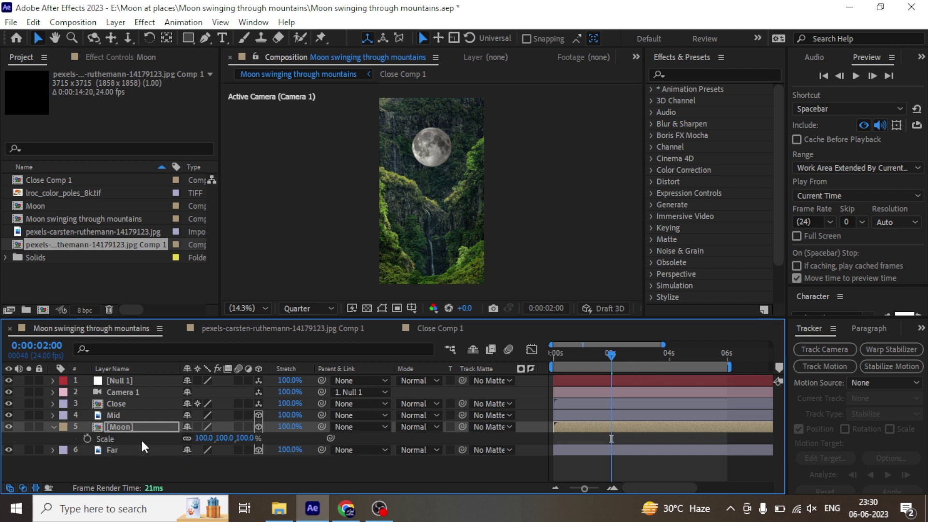
{"action": "type", "text": "150"}
{"action": "key", "text": "Return"}
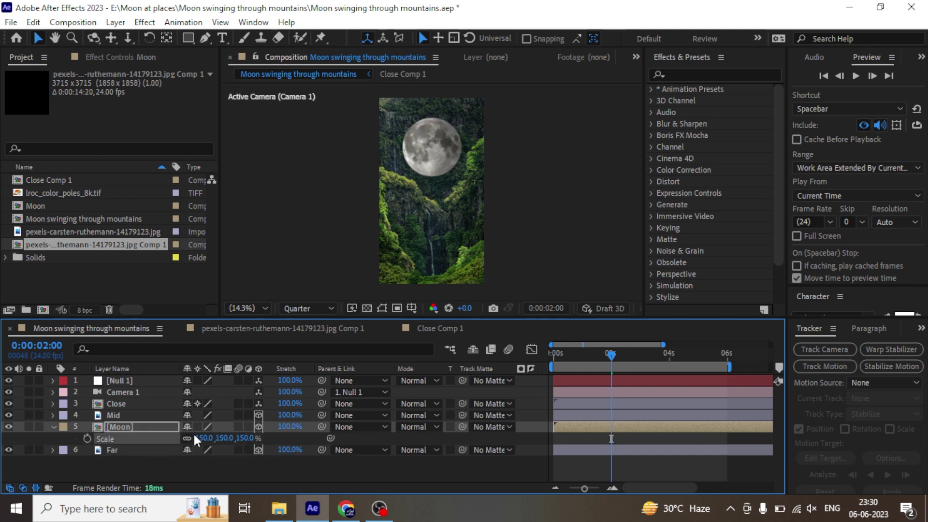
Keyframe the Moon's Y position at 1660 at 0 s and repeat that keyframe at about 4 s.
{"action": "key", "text": "p"}
{"action": "left_click_drag", "start_coordinate": [611, 356], "coordinate": [546, 367]}
{"action": "key", "text": "shift+Down"}
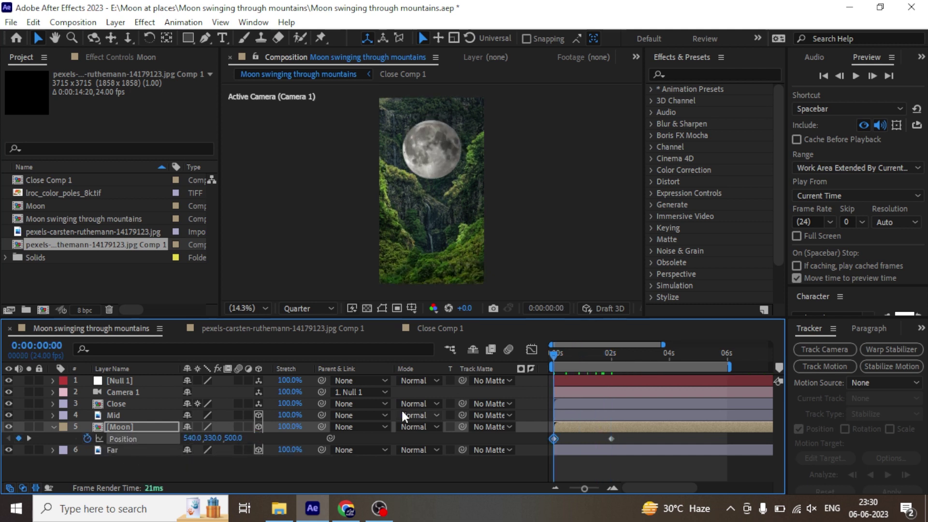
{"action": "key", "text": "shift+Down"}
{"action": "key", "text": "shift+Down"}
{"action": "key", "text": "shift+Down"}
{"action": "key", "text": "shift+Down"}
{"action": "key", "text": "shift+Down"}
{"action": "key", "text": "shift+Down"}
{"action": "key", "text": "shift+Down"}
{"action": "key", "text": "shift+Down"}
{"action": "key", "text": "shift+Down"}
{"action": "key", "text": "shift+Down"}
{"action": "key", "text": "shift+Down"}
{"action": "key", "text": "shift+Down"}
{"action": "key", "text": "shift+Down"}
{"action": "key", "text": "shift+Down"}
{"action": "key", "text": "shift+Down"}
{"action": "key", "text": "shift+Down"}
{"action": "key", "text": "shift+Down"}
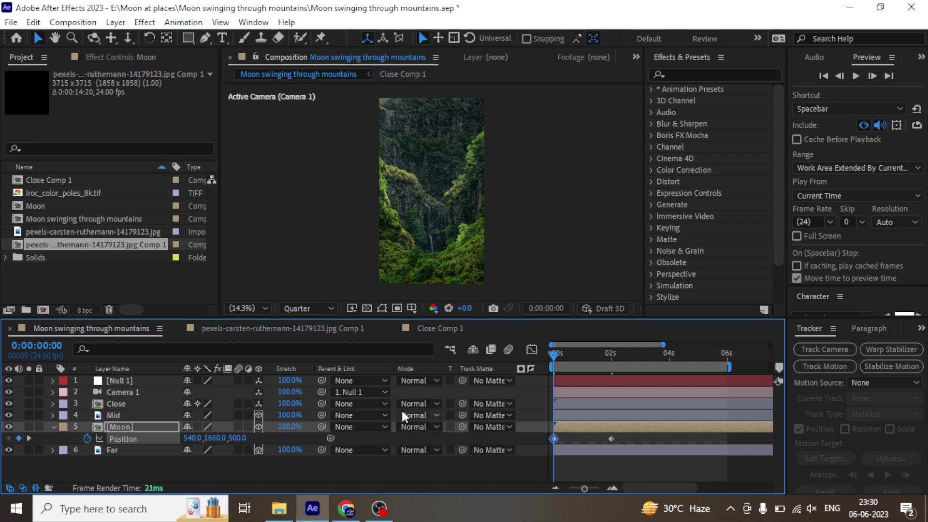
{"action": "left_click", "coordinate": [671, 355]}
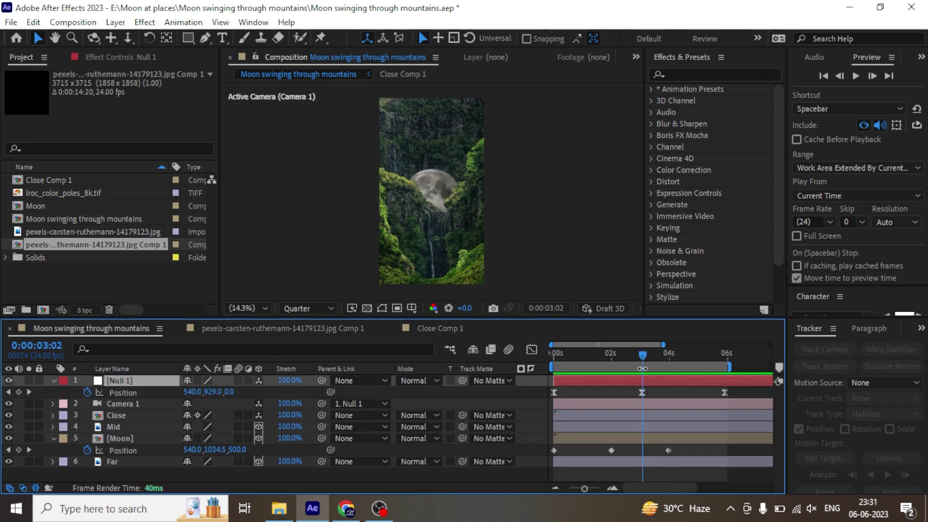
Align the Moon's middle and last position keyframes with Null 1's at 0:00:03:01 and 0:00:05:22, and apply Easy Ease to all of them.
{"action": "key", "text": "h"}
{"action": "key", "text": "v"}
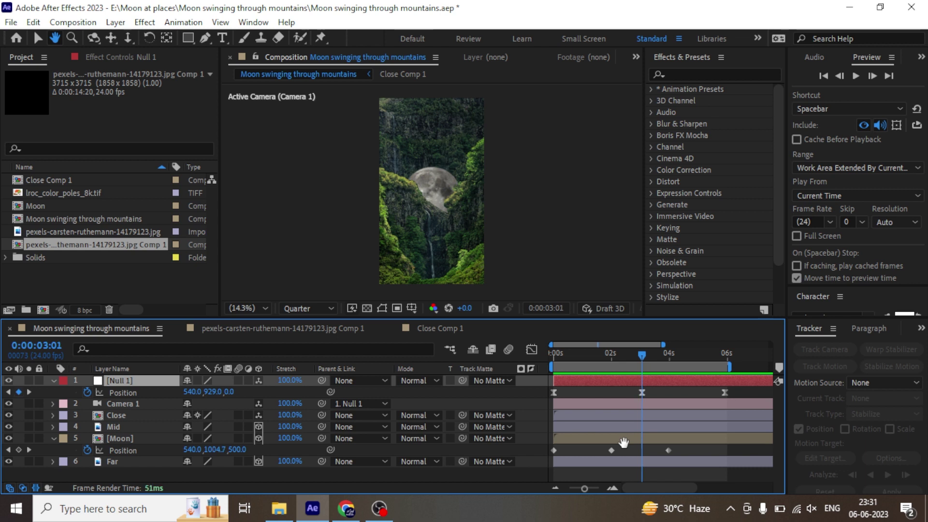
{"action": "left_click_drag", "start_coordinate": [611, 450], "coordinate": [497, 460]}
{"action": "key", "text": "k"}
{"action": "key", "text": "k"}
{"action": "key", "text": "F9"}
{"action": "left_click", "coordinate": [686, 454]}
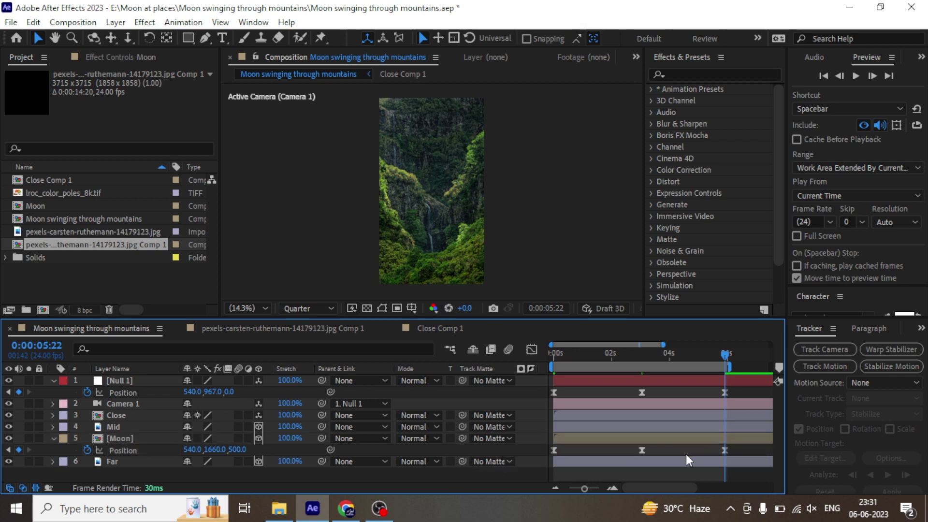
Reshape the Moon's position speed graph into two steep matching peaks, preview the swing and close the graph editor.
{"action": "key", "text": "j"}
{"action": "left_click_drag", "start_coordinate": [662, 442], "coordinate": [586, 456]}
{"action": "key", "text": "shift+F3"}
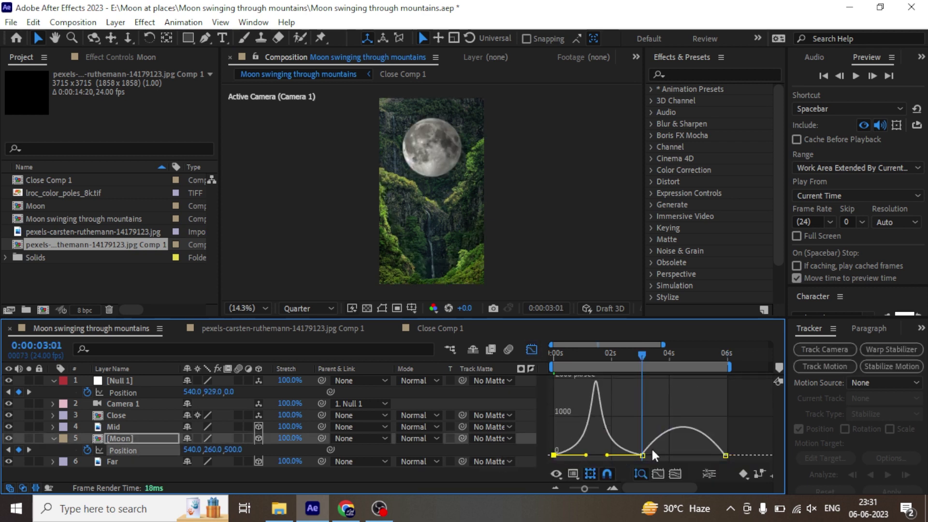
{"action": "left_click_drag", "start_coordinate": [656, 455], "coordinate": [694, 457]}
{"action": "key", "text": "space"}
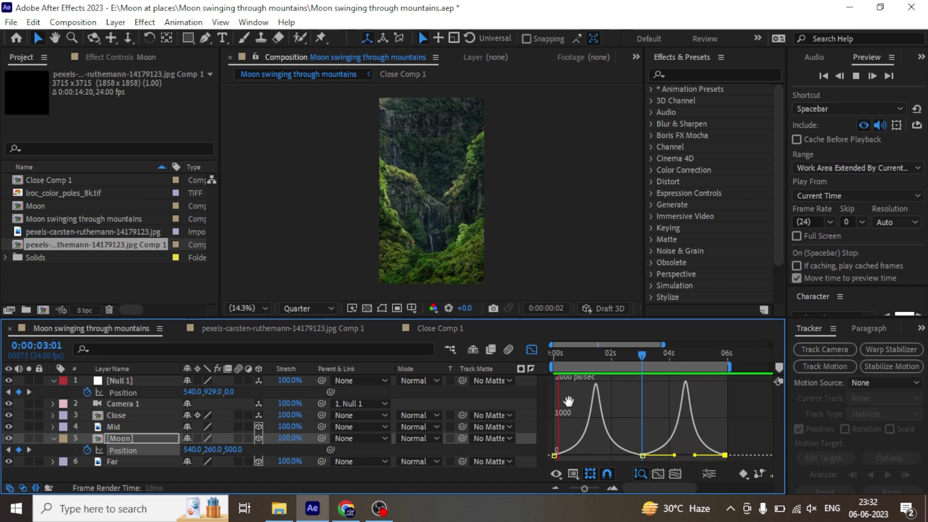
{"action": "left_click", "coordinate": [532, 349]}
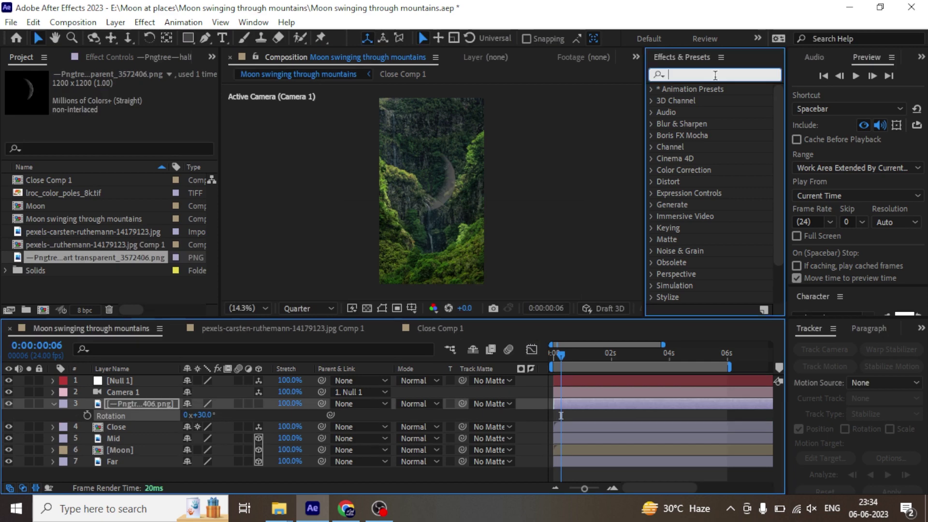
Apply the Curves effect to the half-moon PNG layer and steepen the RGB curve to brighten the crescent to white.
{"action": "left_click", "coordinate": [711, 75]}
{"action": "type", "text": "curve"}
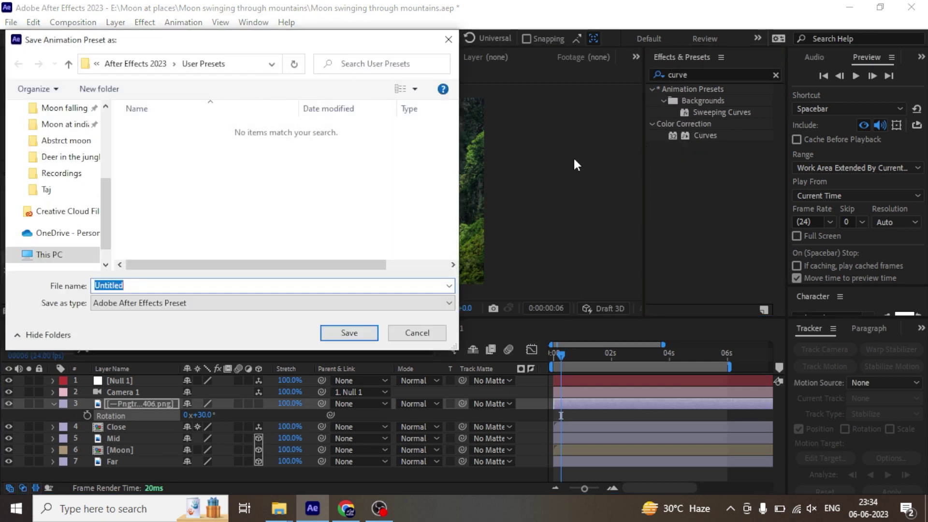
{"action": "left_click", "coordinate": [426, 329]}
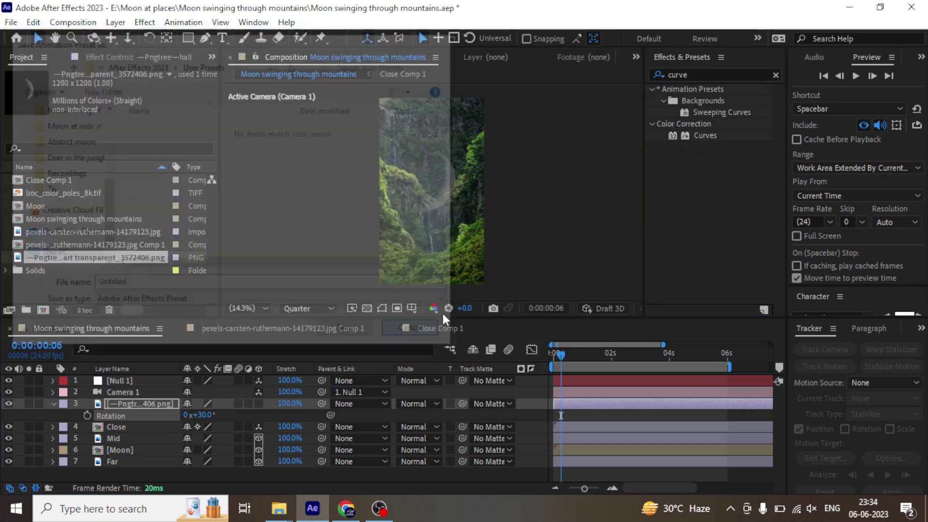
Apply the Glow effect to the half-moon layer and set its Glow Radius to 237.
{"action": "left_click", "coordinate": [715, 72]}
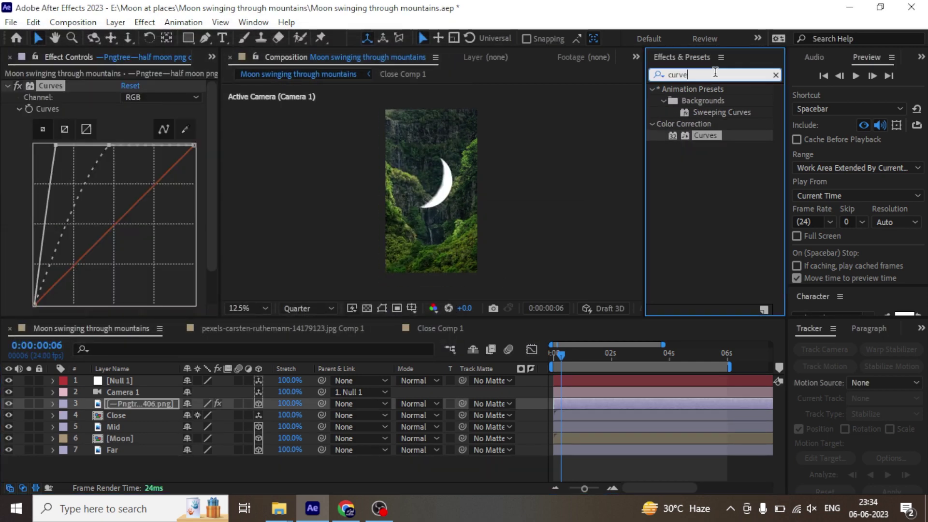
{"action": "type", "text": "gloe"}
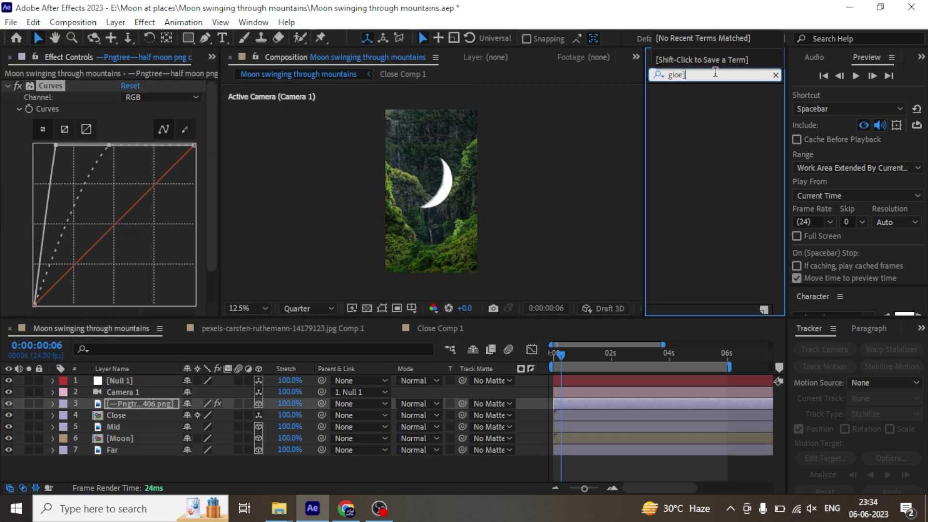
{"action": "key", "text": "BackSpace"}
{"action": "type", "text": "w"}
{"action": "double_click", "coordinate": [701, 158]}
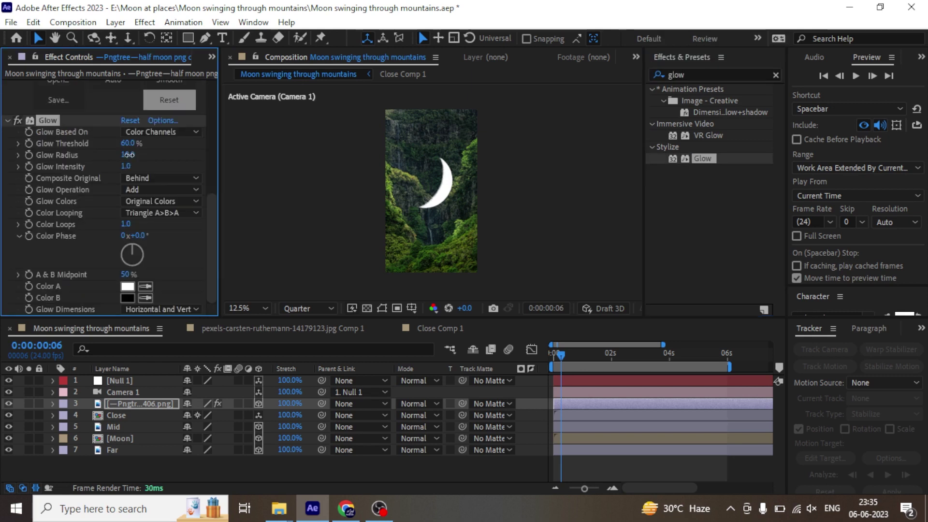
{"action": "left_click_drag", "start_coordinate": [128, 155], "coordinate": [203, 143]}
Set the half-moon layer's Z orientation to 30° and move the layer between Close and Mid.
{"action": "left_click", "coordinate": [155, 323]}
{"action": "key", "text": "r"}
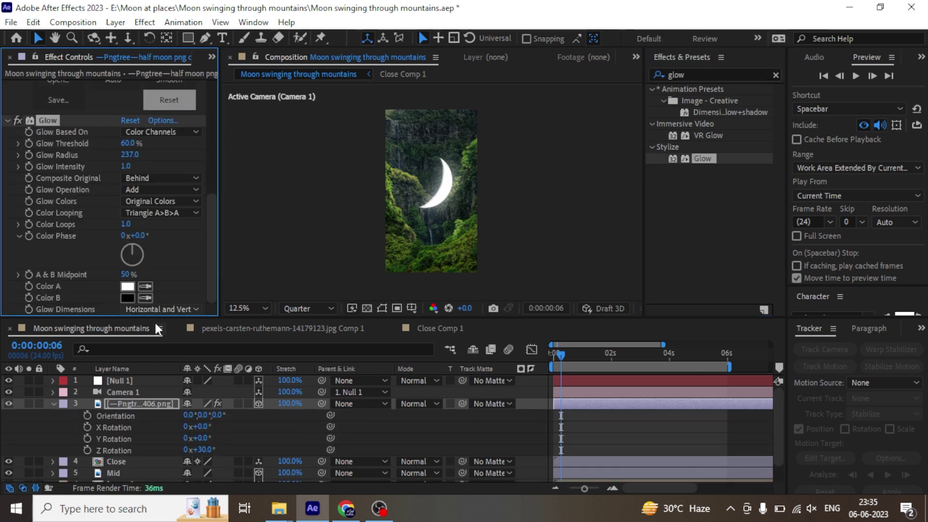
{"action": "left_click_drag", "start_coordinate": [221, 415], "coordinate": [234, 417]}
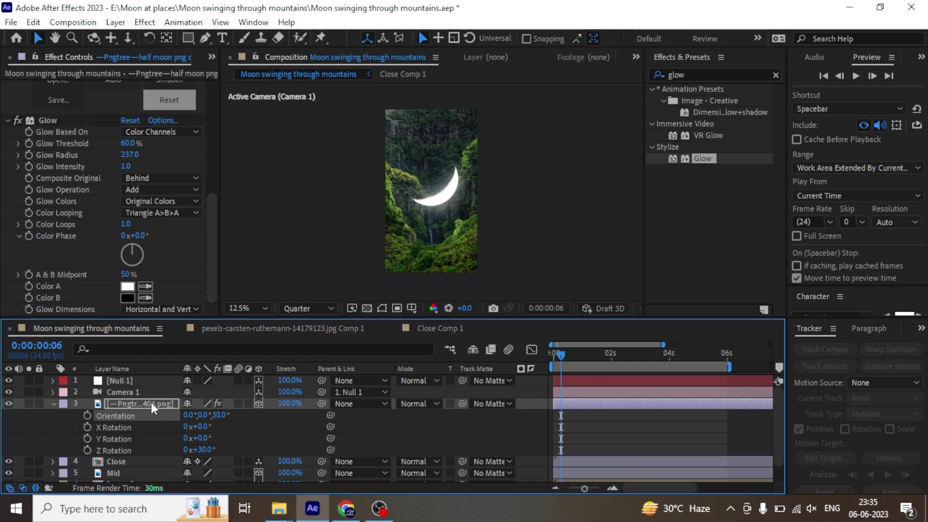
{"action": "left_click_drag", "start_coordinate": [151, 403], "coordinate": [144, 467]}
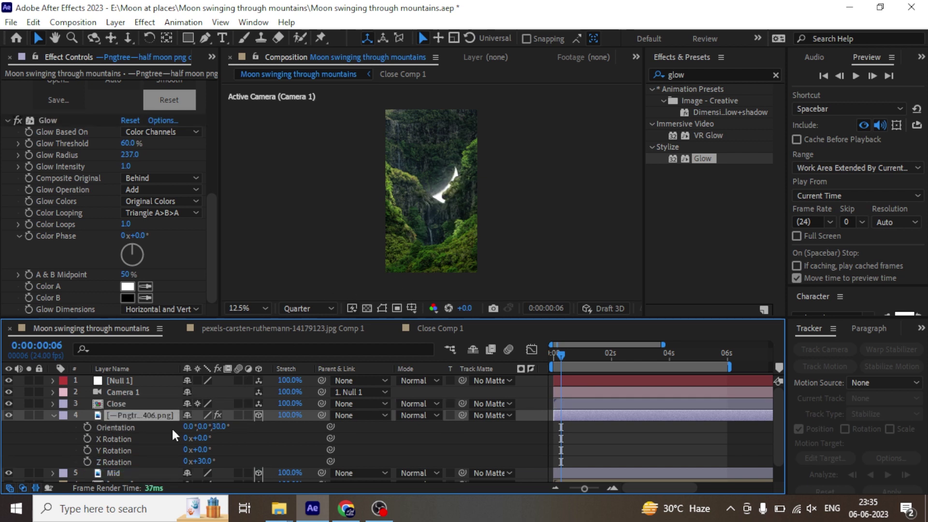
Bring the half-moon layer closer to the camera with a negative Z position and reduce its scale.
{"action": "key", "text": "p"}
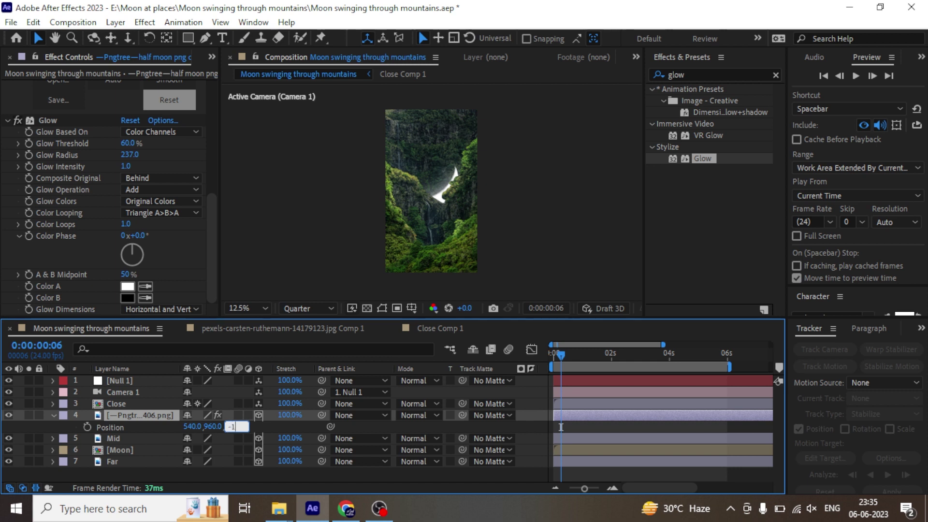
{"action": "key", "text": "Return"}
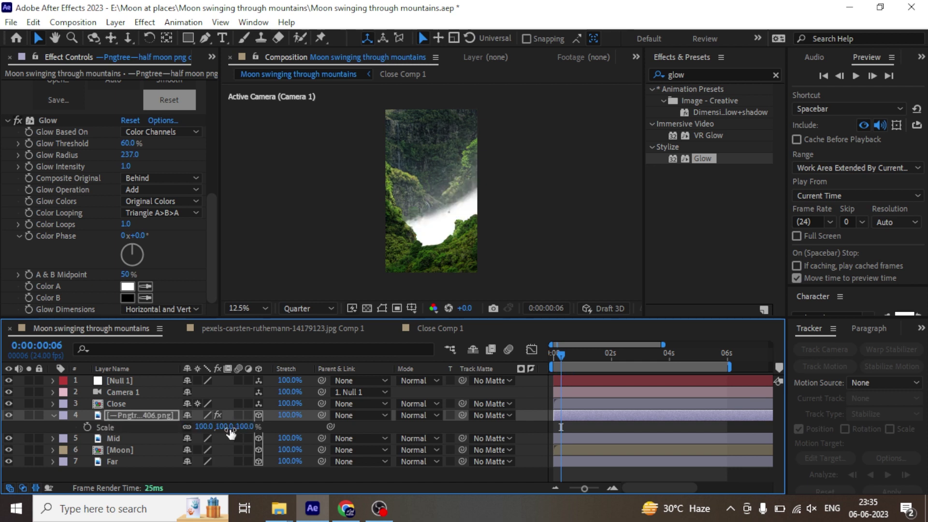
{"action": "left_click_drag", "start_coordinate": [248, 428], "coordinate": [210, 438]}
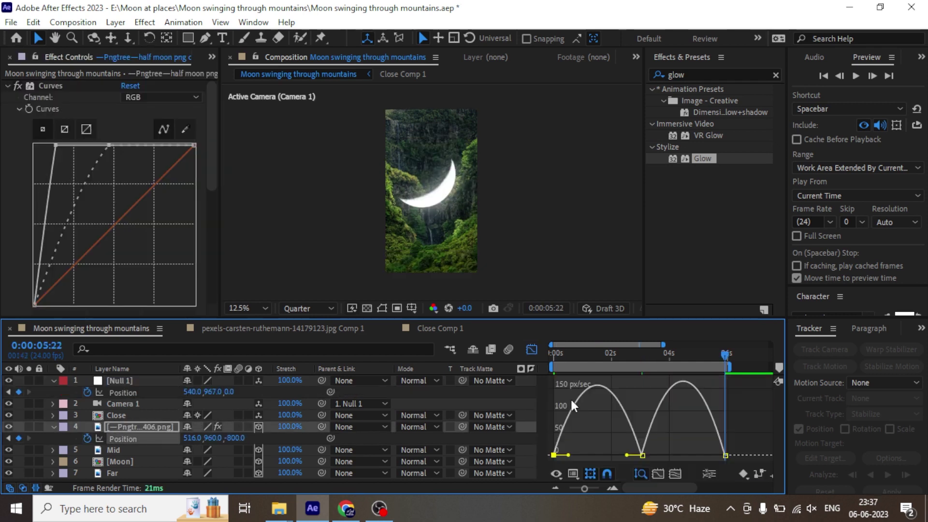
Reshape the half-moon's position speed graph into two matching narrow peaks, preview the motion and collapse the layer.
{"action": "left_click_drag", "start_coordinate": [568, 455], "coordinate": [597, 455]}
{"action": "left_click", "coordinate": [725, 456]}
{"action": "left_click", "coordinate": [610, 356]}
{"action": "key", "text": "space"}
{"action": "left_click_drag", "start_coordinate": [711, 455], "coordinate": [646, 455]}
{"action": "key", "text": "space"}
{"action": "left_click_drag", "start_coordinate": [627, 455], "coordinate": [599, 455]}
{"action": "left_click_drag", "start_coordinate": [646, 455], "coordinate": [677, 455]}
{"action": "left_click_drag", "start_coordinate": [683, 455], "coordinate": [721, 455]}
{"action": "left_click", "coordinate": [566, 356]}
{"action": "left_click_drag", "start_coordinate": [599, 455], "coordinate": [559, 454]}
{"action": "left_click_drag", "start_coordinate": [620, 455], "coordinate": [580, 455]}
{"action": "key", "text": "space"}
{"action": "key", "text": "space"}
{"action": "left_click_drag", "start_coordinate": [678, 455], "coordinate": [653, 455]}
{"action": "left_click_drag", "start_coordinate": [720, 455], "coordinate": [662, 455]}
{"action": "key", "text": "space"}
{"action": "key", "text": "space"}
{"action": "left_click_drag", "start_coordinate": [692, 455], "coordinate": [698, 451]}
{"action": "key", "text": "space"}
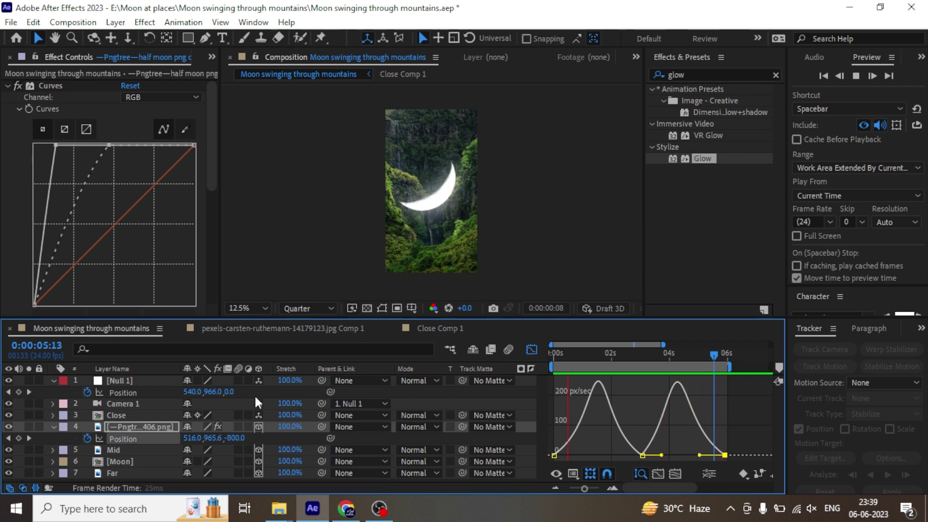
{"action": "left_click", "coordinate": [53, 427]}
Open the Moon composition and set the starting Rotation Y of the Moon's CC Sphere effect at 0 s.
{"action": "left_click", "coordinate": [133, 450]}
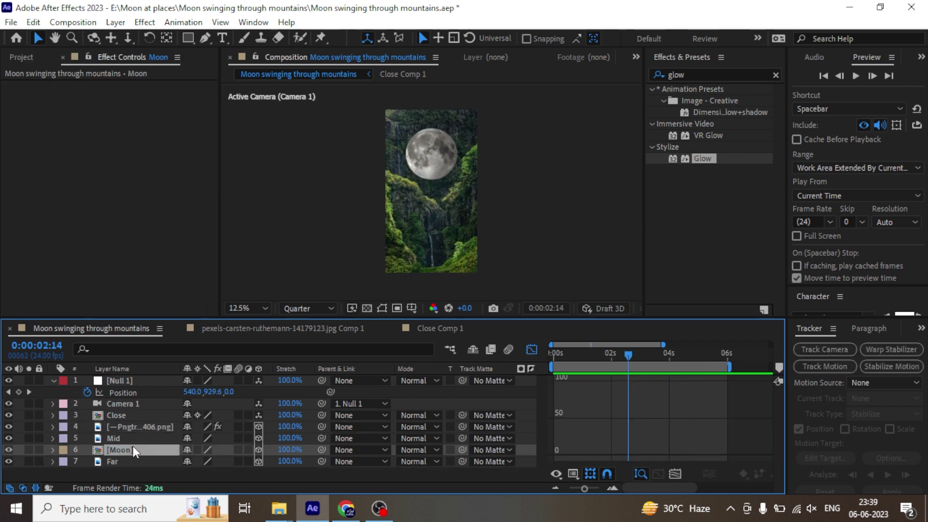
{"action": "double_click", "coordinate": [133, 448]}
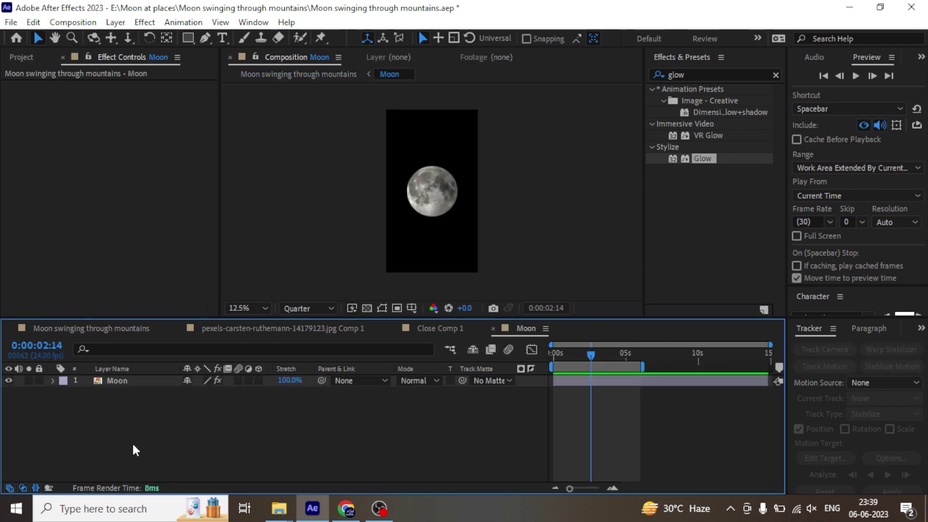
{"action": "left_click", "coordinate": [119, 382]}
{"action": "left_click_drag", "start_coordinate": [593, 354], "coordinate": [530, 362]}
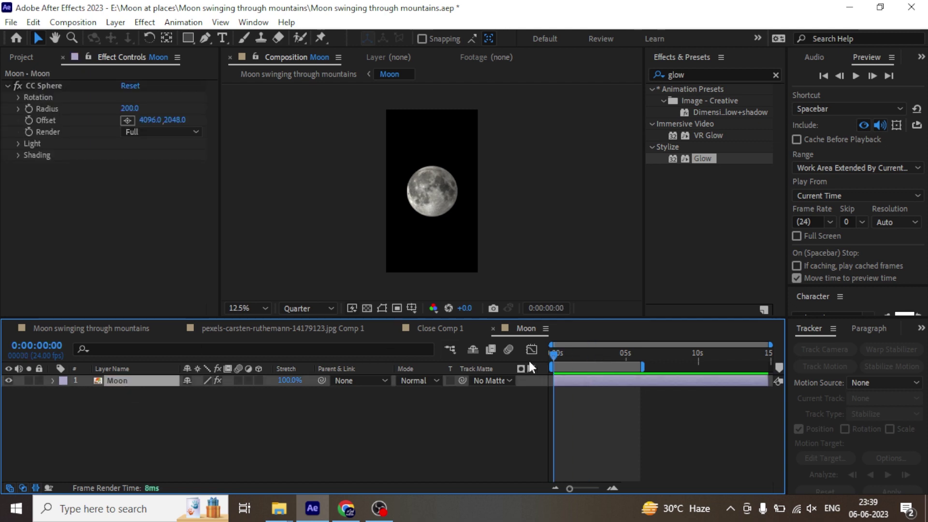
{"action": "left_click", "coordinate": [18, 97]}
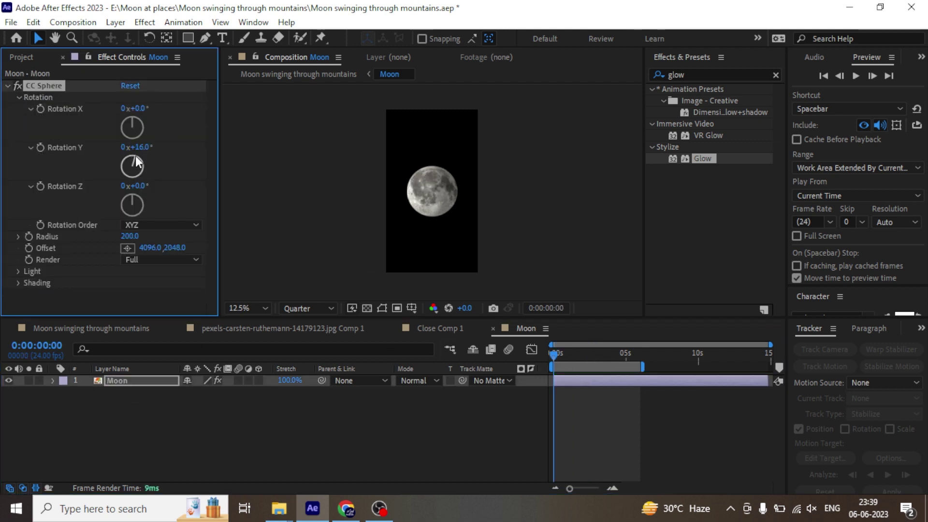
{"action": "left_click_drag", "start_coordinate": [130, 163], "coordinate": [135, 164]}
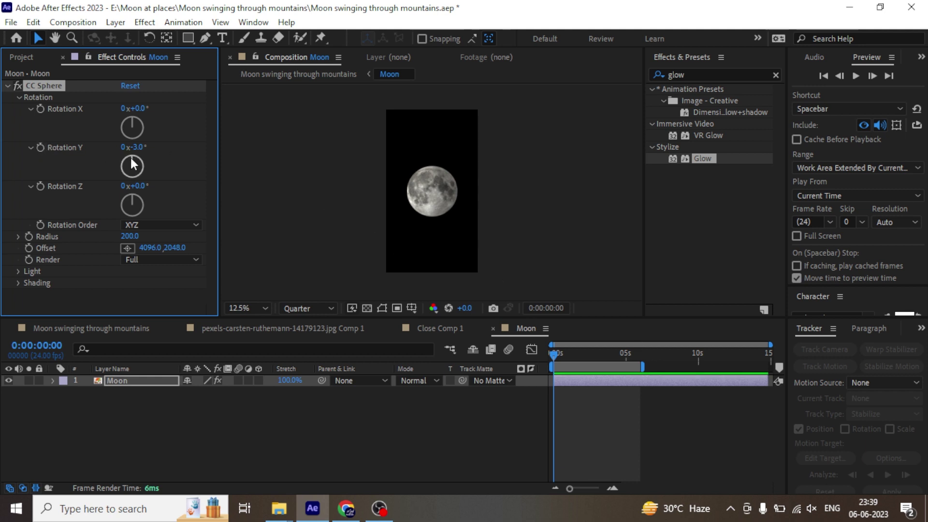
Keyframe the CC Sphere's Rotation Y at 22° at 0:00:05:23 and preview the spin in the main composition.
{"action": "left_click", "coordinate": [639, 353]}
{"action": "left_click_drag", "start_coordinate": [138, 170], "coordinate": [139, 160]}
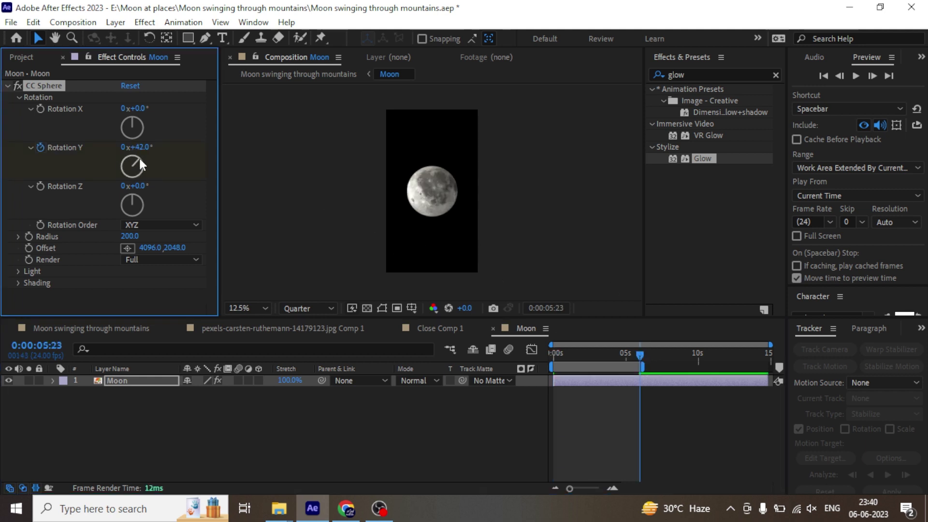
{"action": "key", "text": "u"}
{"action": "key", "text": "u"}
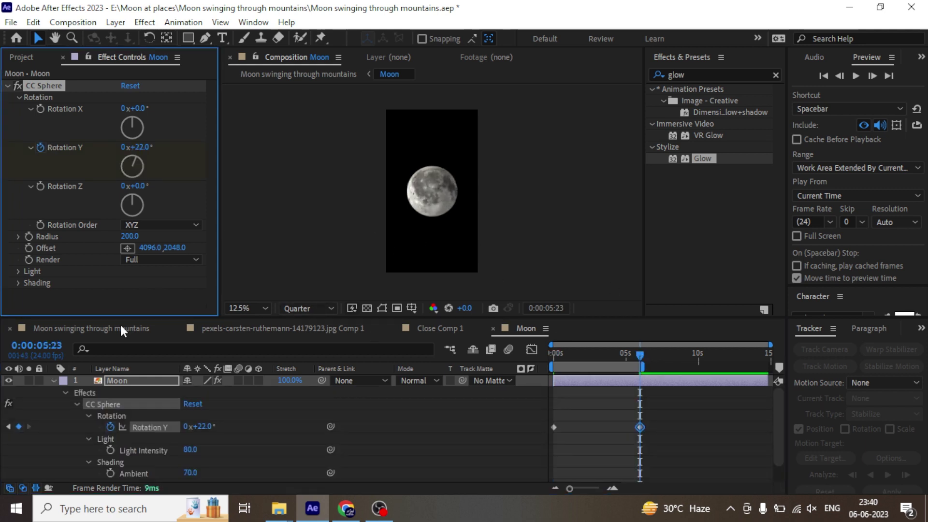
{"action": "key", "text": "u"}
{"action": "left_click", "coordinate": [94, 326]}
{"action": "key", "text": "space"}
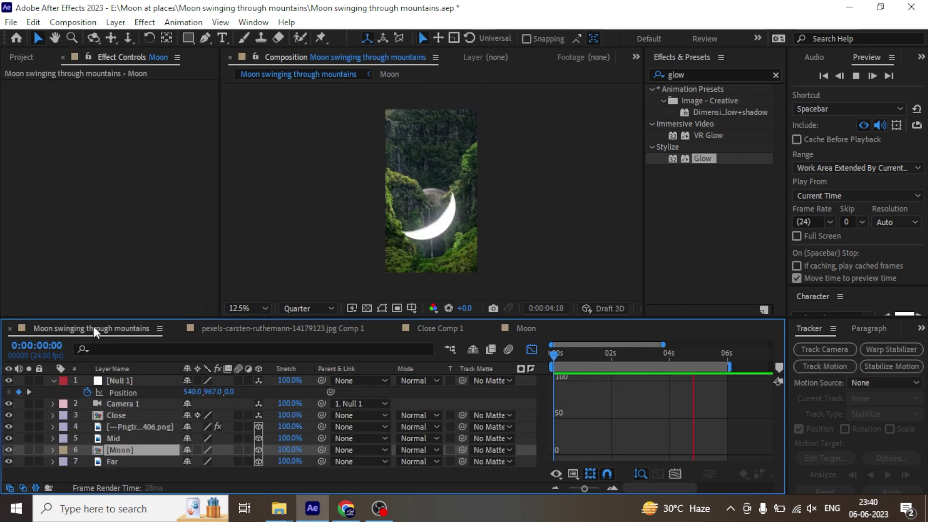
{"action": "key", "text": "space"}
Duplicate the Moon layer in the Moon composition and pre-compose the copy as Moon 2 Comp 1.
{"action": "left_click", "coordinate": [488, 328]}
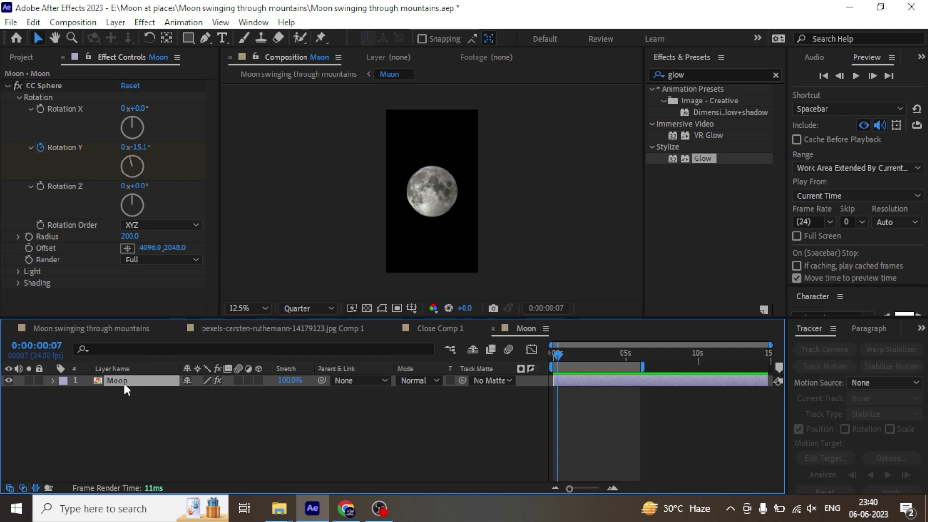
{"action": "key", "text": "ctrl+d"}
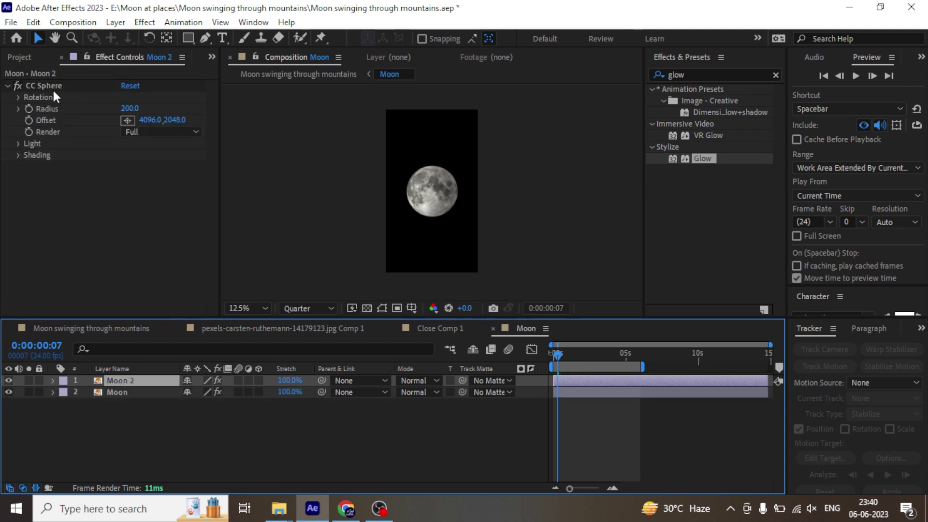
{"action": "left_click", "coordinate": [52, 88]}
{"action": "left_click", "coordinate": [131, 382]}
{"action": "key", "text": "ctrl+shift+c"}
{"action": "left_click", "coordinate": [498, 340]}
Add a Glow to Moon 2 Comp 1 using white A & B Colors, threshold 39.6% and radius 302.
{"action": "double_click", "coordinate": [705, 160]}
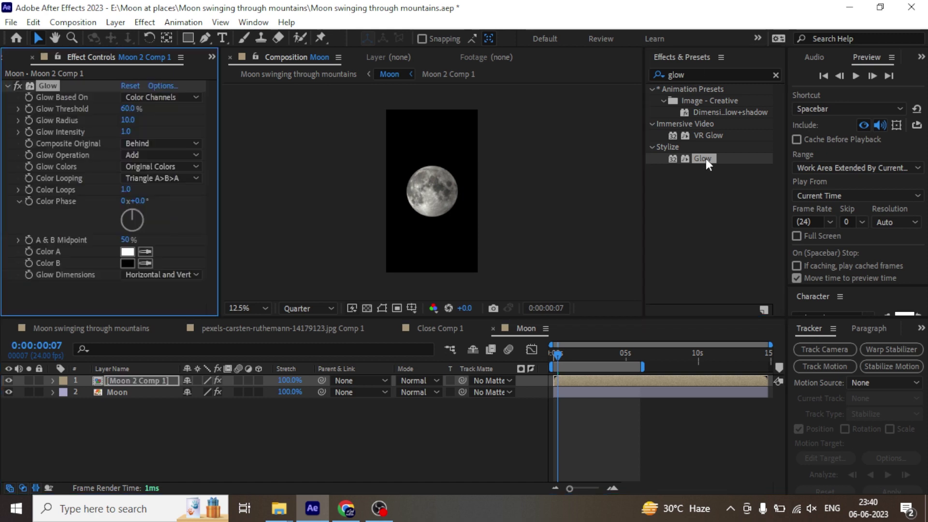
{"action": "left_click", "coordinate": [167, 167]}
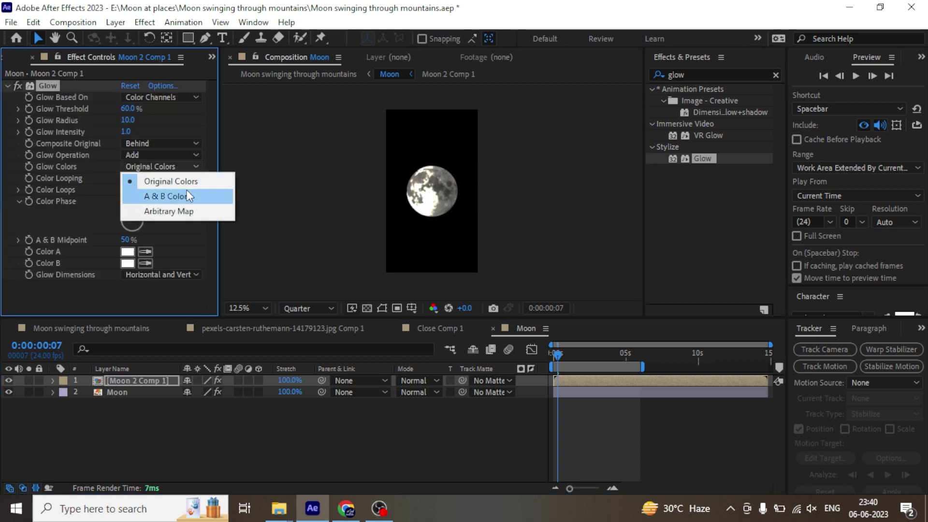
{"action": "left_click", "coordinate": [194, 196]}
{"action": "left_click_drag", "start_coordinate": [128, 109], "coordinate": [104, 113]}
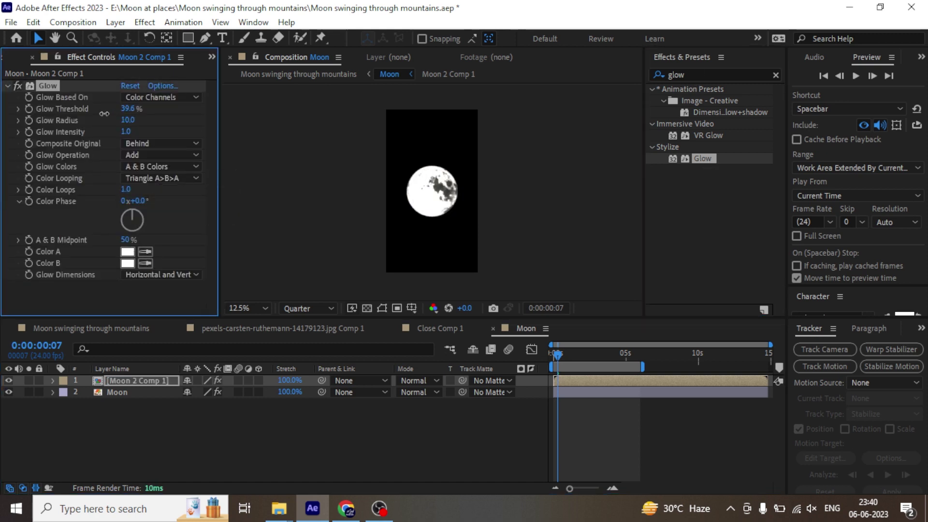
{"action": "left_click_drag", "start_coordinate": [230, 100], "coordinate": [288, 97]}
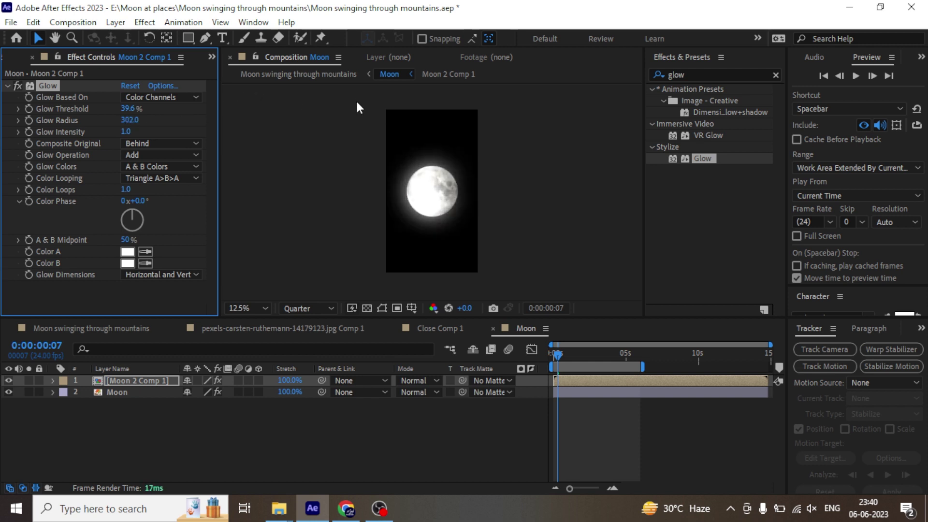
Draw an elliptical mask over the moon on Moon 2 Comp 1 and set its mode to Subtract.
{"action": "left_click_drag", "start_coordinate": [188, 38], "coordinate": [229, 71]}
{"action": "left_click_drag", "start_coordinate": [412, 167], "coordinate": [450, 207]}
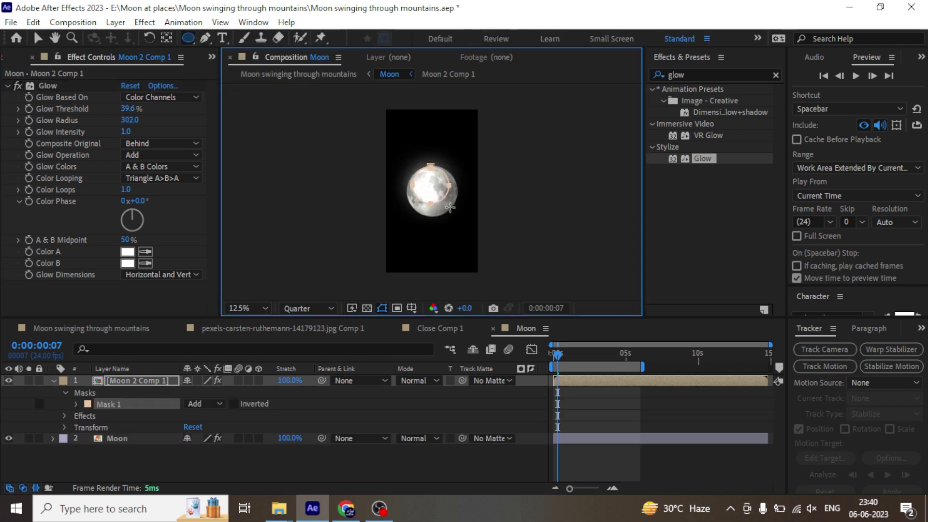
{"action": "left_click", "coordinate": [204, 404]}
{"action": "left_click", "coordinate": [220, 332]}
Center the elliptical mask on the moon, with a mask feather of 31 pixels and an expansion of -33 pixels.
{"action": "scroll", "coordinate": [483, 160], "scroll_direction": "up", "scroll_amount": 4}
{"action": "key", "text": "v"}
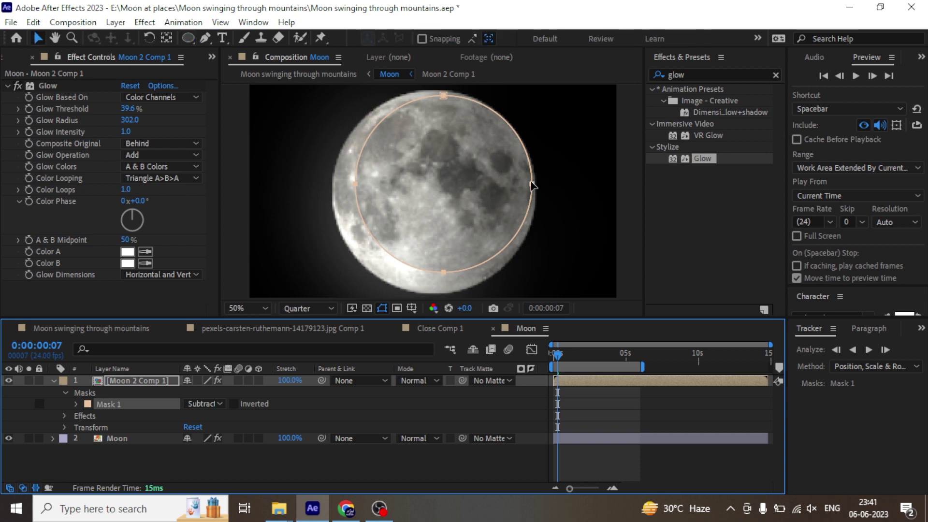
{"action": "key", "text": "ctrl+t"}
{"action": "left_click_drag", "start_coordinate": [473, 201], "coordinate": [482, 200]}
{"action": "left_click", "coordinate": [76, 404]}
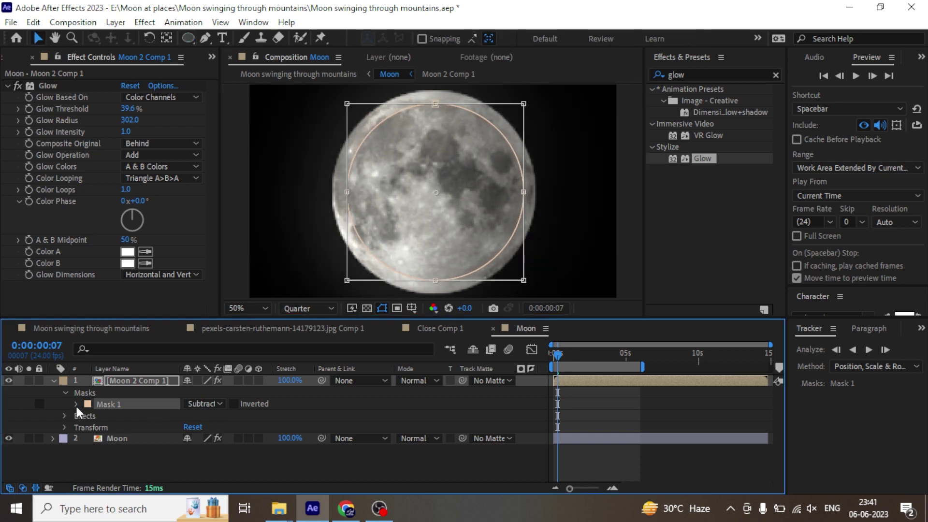
{"action": "left_click_drag", "start_coordinate": [188, 450], "coordinate": [167, 459]}
{"action": "left_click_drag", "start_coordinate": [201, 426], "coordinate": [234, 424]}
Set the rim glow's intensity to 2, lower its radius slightly and preview the main composition.
{"action": "left_click", "coordinate": [128, 131]}
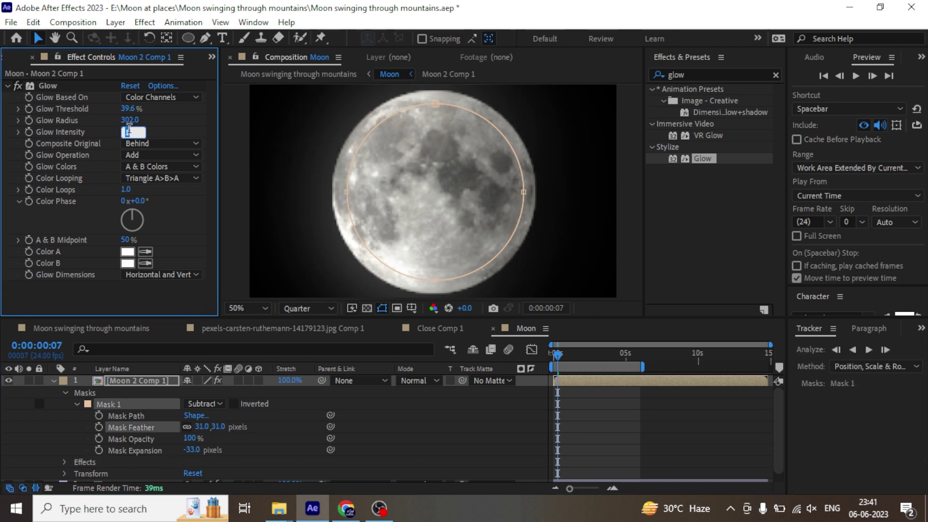
{"action": "type", "text": "2"}
{"action": "key", "text": "Return"}
{"action": "mouse_move", "coordinate": [130, 119]}
{"action": "left_mouse_down"}
{"action": "mouse_move", "coordinate": [5, 145]}
{"action": "mouse_move", "coordinate": [59, 145]}
{"action": "mouse_move", "coordinate": [117, 109]}
{"action": "mouse_move", "coordinate": [121, 132]}
{"action": "mouse_move", "coordinate": [131, 131]}
{"action": "mouse_move", "coordinate": [121, 131]}
{"action": "left_mouse_up"}
{"action": "scroll", "coordinate": [338, 218], "scroll_direction": "down", "scroll_amount": 2}
{"action": "left_click", "coordinate": [449, 408]}
{"action": "left_click", "coordinate": [91, 328]}
{"action": "key", "text": "space"}
Apply Glow to the base Moon layer in the Moon composition and preview the main composition.
{"action": "left_click", "coordinate": [526, 328]}
{"action": "left_click", "coordinate": [135, 381]}
{"action": "left_click", "coordinate": [52, 381]}
{"action": "left_click", "coordinate": [141, 392]}
{"action": "double_click", "coordinate": [703, 158]}
{"action": "left_click", "coordinate": [147, 381]}
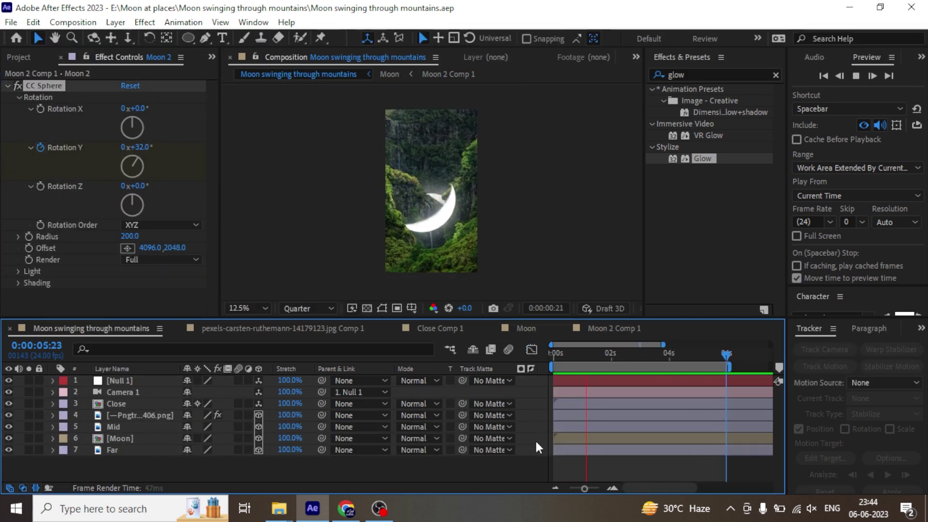
{"action": "key", "text": "space"}
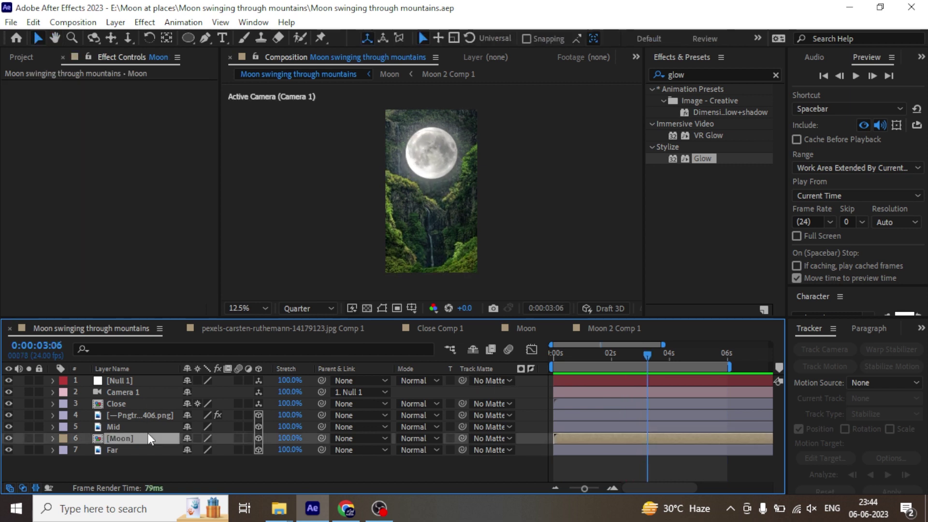
Apply Hue/Saturation to the Moon layer, enable Colorize and raise the colorize saturation to tint the moon warm orange.
{"action": "left_click", "coordinate": [143, 438]}
{"action": "left_click", "coordinate": [735, 74]}
{"action": "type", "text": "hue"}
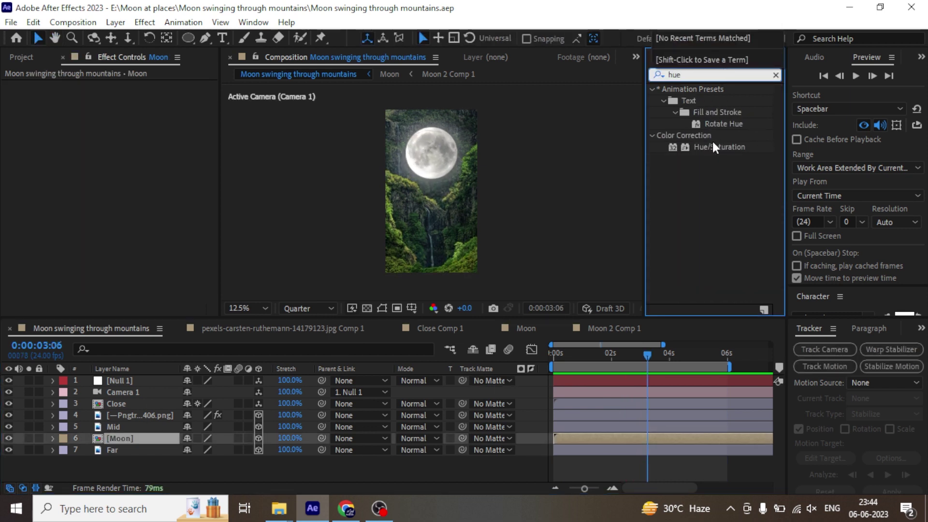
{"action": "double_click", "coordinate": [719, 146]}
{"action": "left_click", "coordinate": [140, 252]}
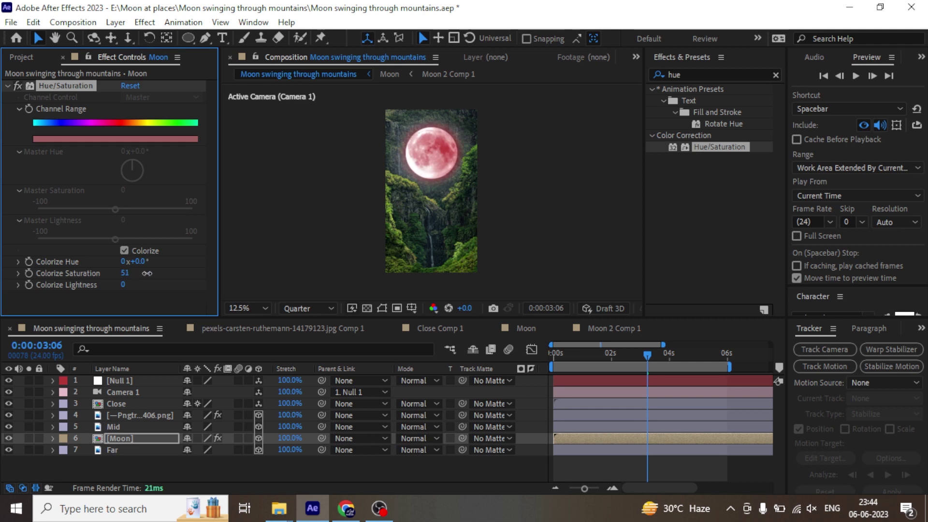
{"action": "left_click_drag", "start_coordinate": [125, 273], "coordinate": [163, 259]}
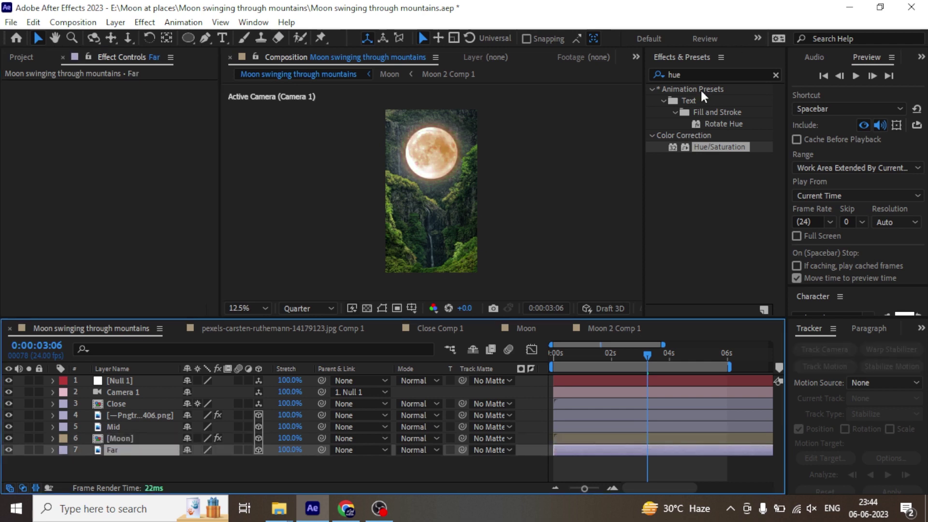
Return to the composition's first frame and apply the Curves effect to the Mid layer.
{"action": "left_click", "coordinate": [30, 448]}
{"action": "left_click_drag", "start_coordinate": [627, 359], "coordinate": [552, 377]}
{"action": "left_click", "coordinate": [129, 438]}
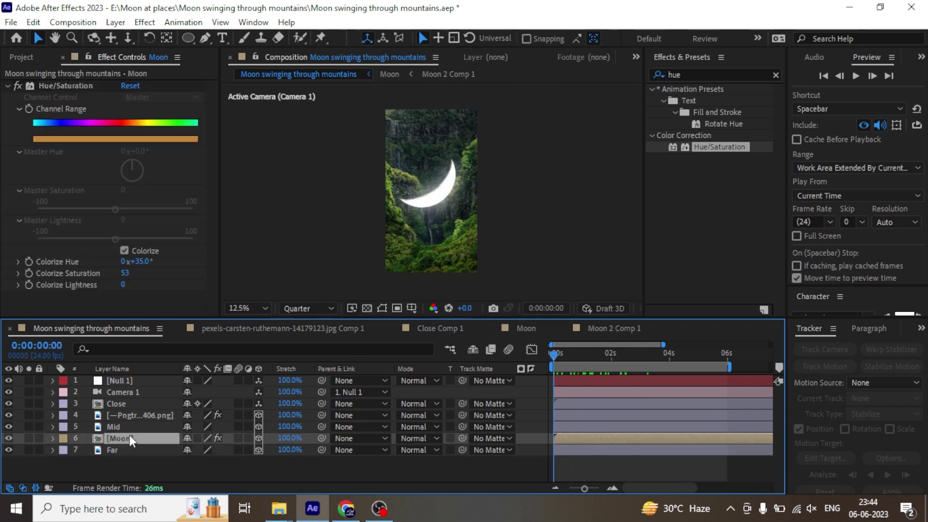
{"action": "left_click", "coordinate": [116, 426]}
{"action": "left_click", "coordinate": [9, 427]}
{"action": "left_click", "coordinate": [8, 426]}
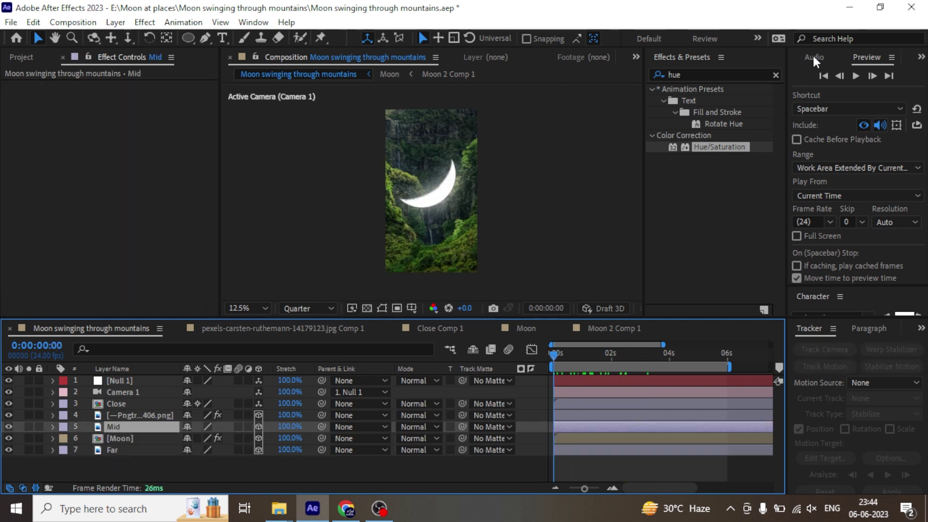
{"action": "left_click", "coordinate": [700, 75]}
{"action": "type", "text": "curv"}
{"action": "double_click", "coordinate": [698, 137]}
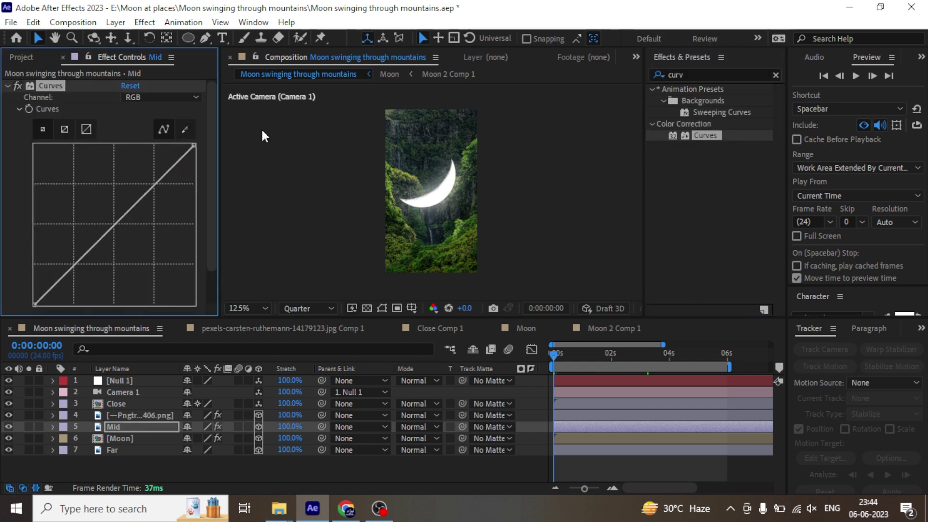
Keyframe Mid's RGB curve with its white endpoint lowered to about half at the first frame and restored to the straight diagonal at 0:00:02:21.
{"action": "left_click_drag", "start_coordinate": [207, 199], "coordinate": [218, 220]}
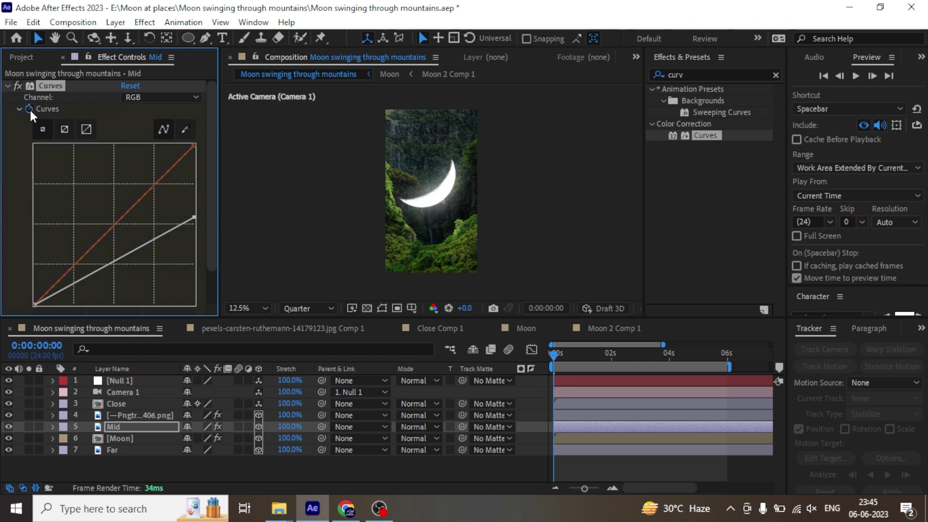
{"action": "left_click", "coordinate": [637, 358]}
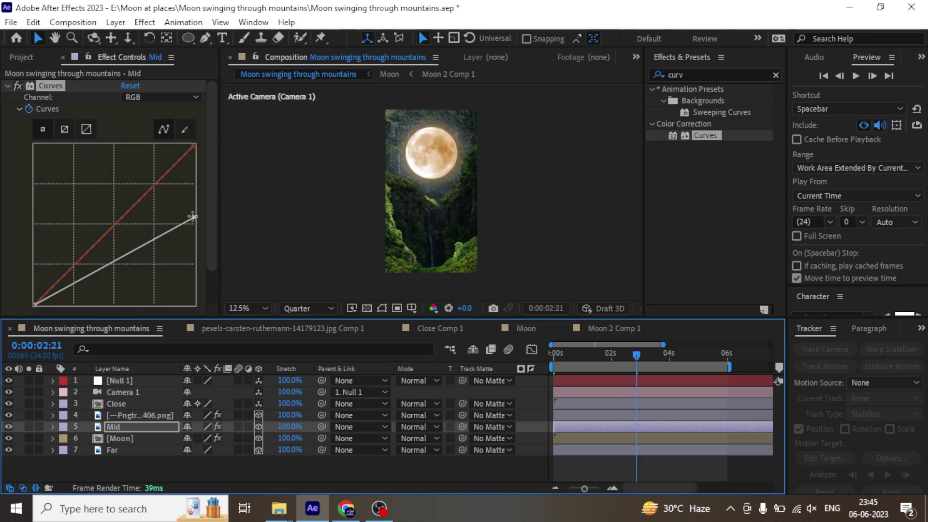
{"action": "left_click_drag", "start_coordinate": [192, 216], "coordinate": [196, 99]}
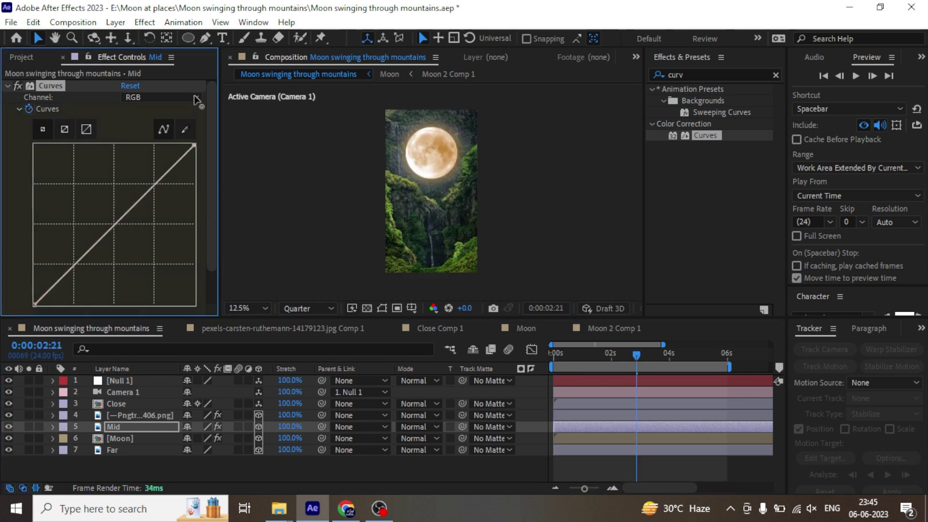
Reveal Mid's keyframes and copy the first Curves keyframe to 0:00:05:21.
{"action": "key", "text": "u"}
{"action": "left_click", "coordinate": [724, 356]}
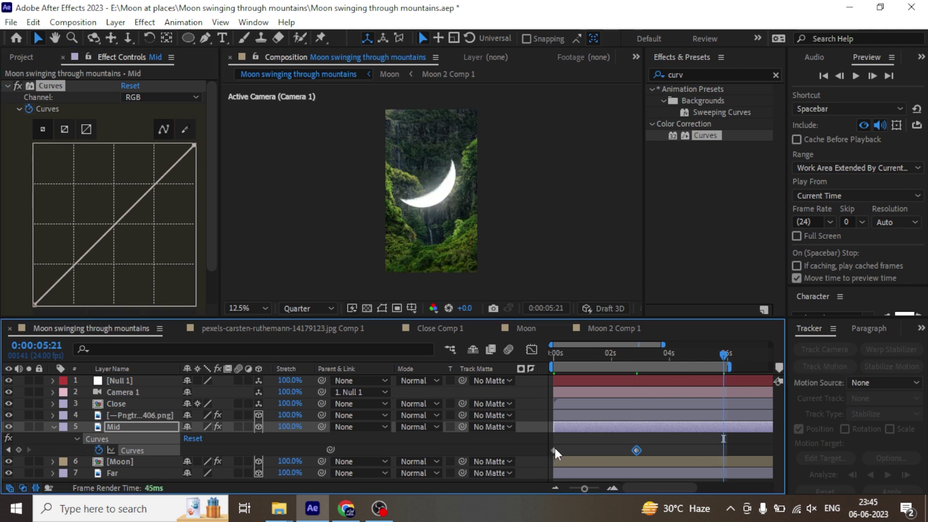
{"action": "left_click", "coordinate": [554, 450]}
{"action": "key", "text": "ctrl+c"}
{"action": "key", "text": "ctrl+v"}
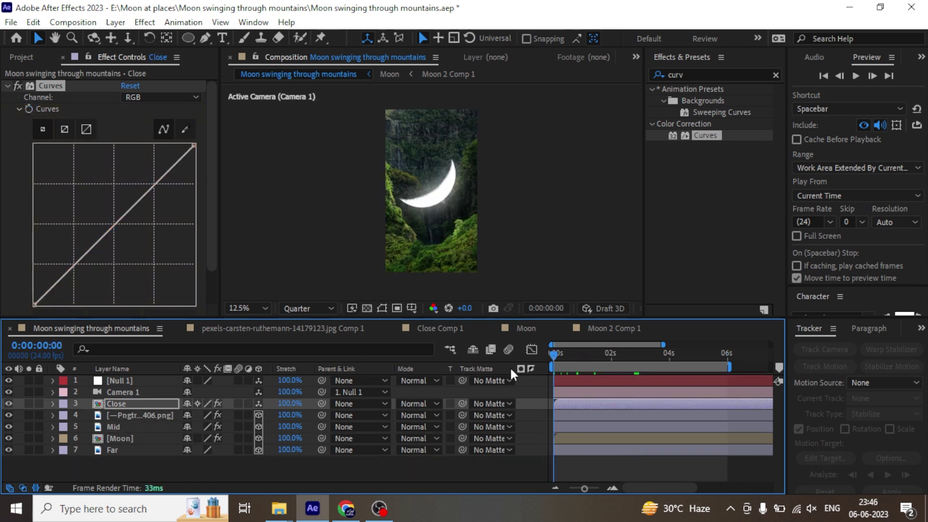
Keyframe the Close layer's straight RGB curve at the first frame, and lower its white endpoint to just over half at 0:00:02:22.
{"action": "left_click", "coordinate": [83, 119]}
{"action": "left_click", "coordinate": [638, 357]}
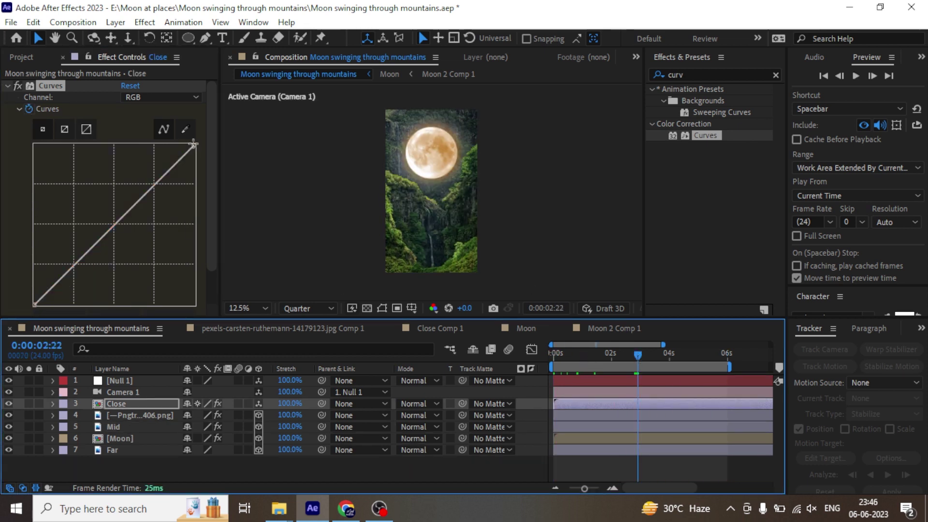
{"action": "left_click_drag", "start_coordinate": [194, 145], "coordinate": [217, 214]}
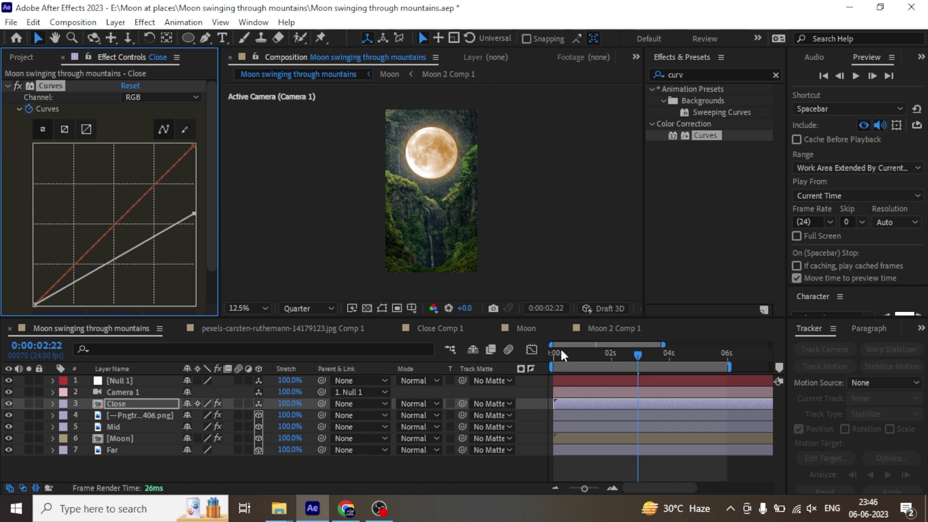
Reveal the Close layer's keyframes and copy the first Curves keyframe to 0:00:05:23.
{"action": "key", "text": "u"}
{"action": "left_click", "coordinate": [726, 354]}
{"action": "left_click", "coordinate": [554, 427]}
{"action": "key", "text": "ctrl+c"}
{"action": "key", "text": "ctrl+v"}
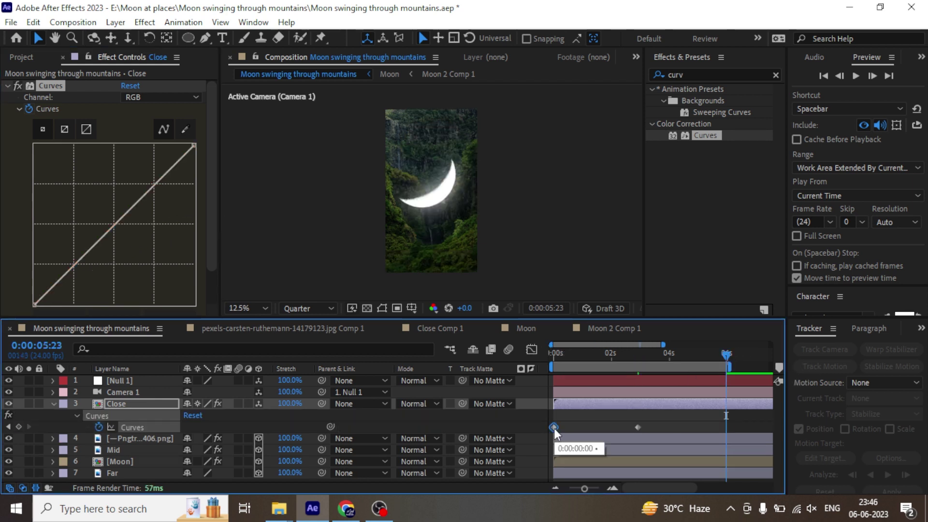
Apply Easy Ease to all Curves keyframes of the Close layer and preview the composition.
{"action": "left_click", "coordinate": [160, 426]}
{"action": "key", "text": "F9"}
{"action": "left_click", "coordinate": [559, 419]}
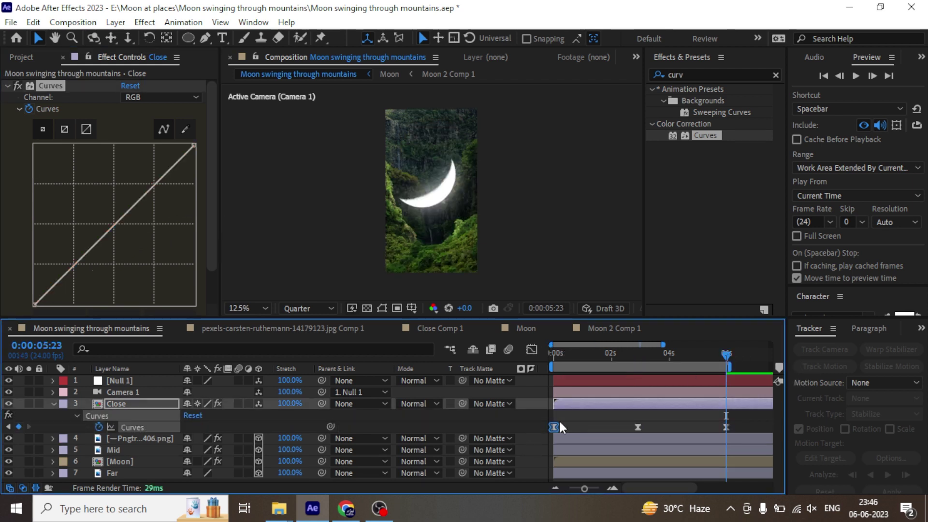
{"action": "key", "text": "space"}
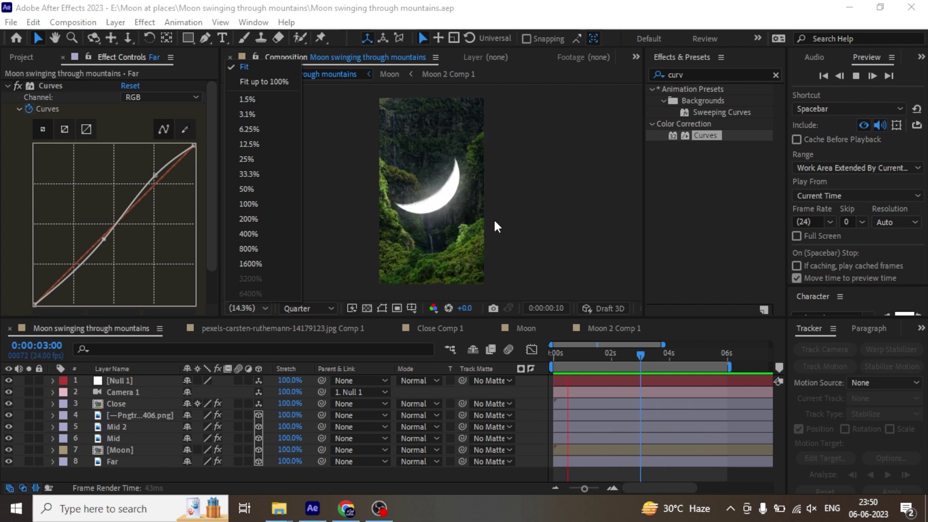
Check the composition in an enlarged viewer, and delete the Hue/Saturation effect from the Moon layer.
{"action": "left_click", "coordinate": [512, 182]}
{"action": "key", "text": "grave"}
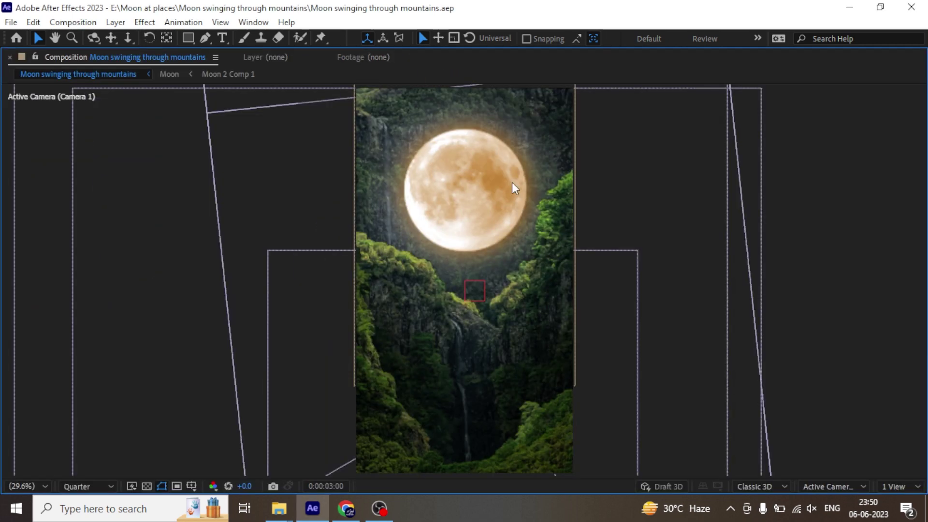
{"action": "key", "text": "grave"}
{"action": "left_click", "coordinate": [123, 428]}
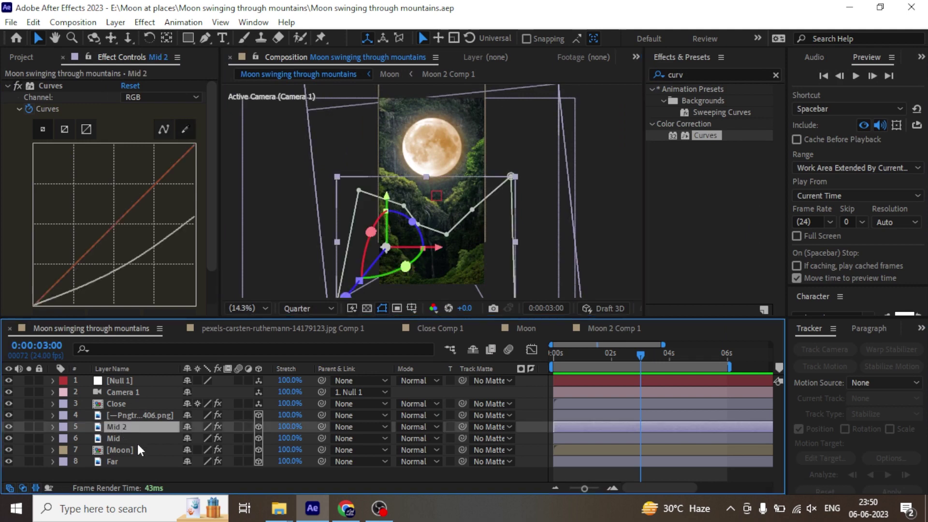
{"action": "left_click", "coordinate": [134, 449]}
{"action": "left_click", "coordinate": [63, 86]}
{"action": "key", "text": "Delete"}
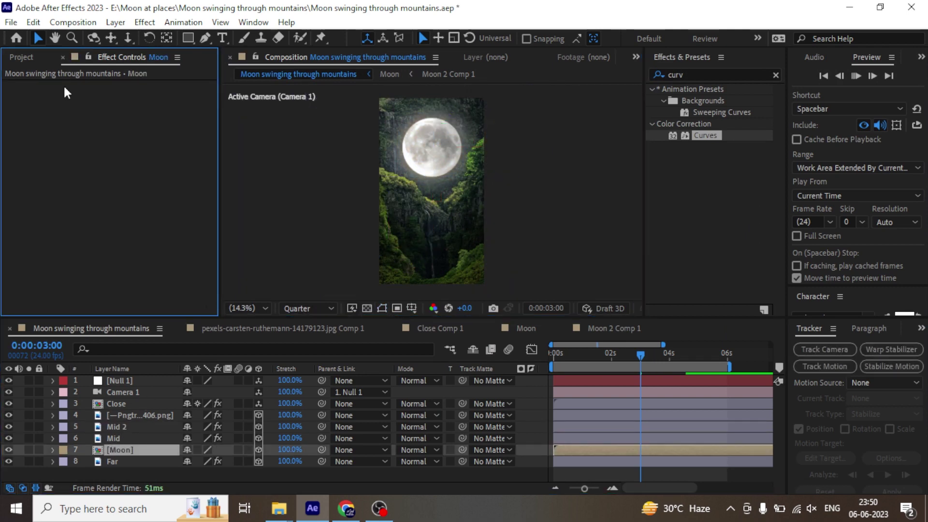
Preview the main composition with the uncolored moon in an enlarged viewer.
{"action": "left_click", "coordinate": [429, 235]}
{"action": "key", "text": "space"}
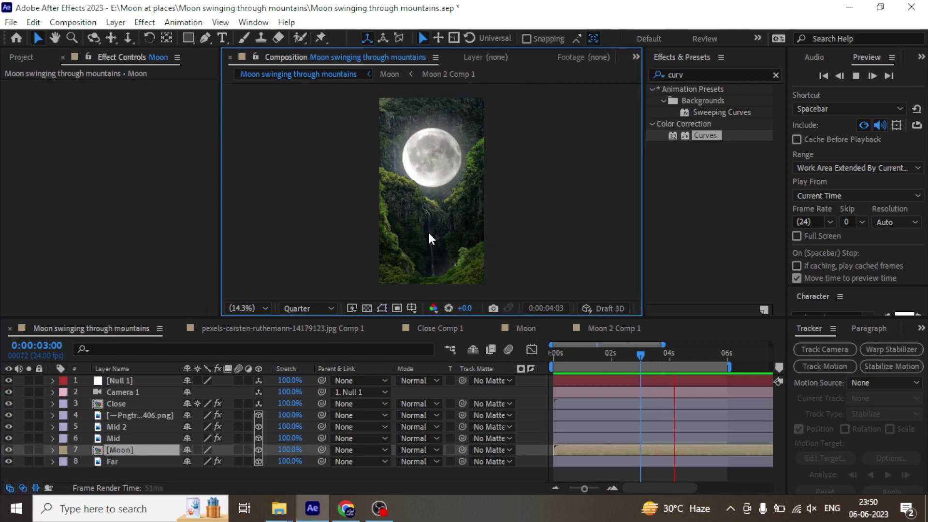
{"action": "key", "text": "grave"}
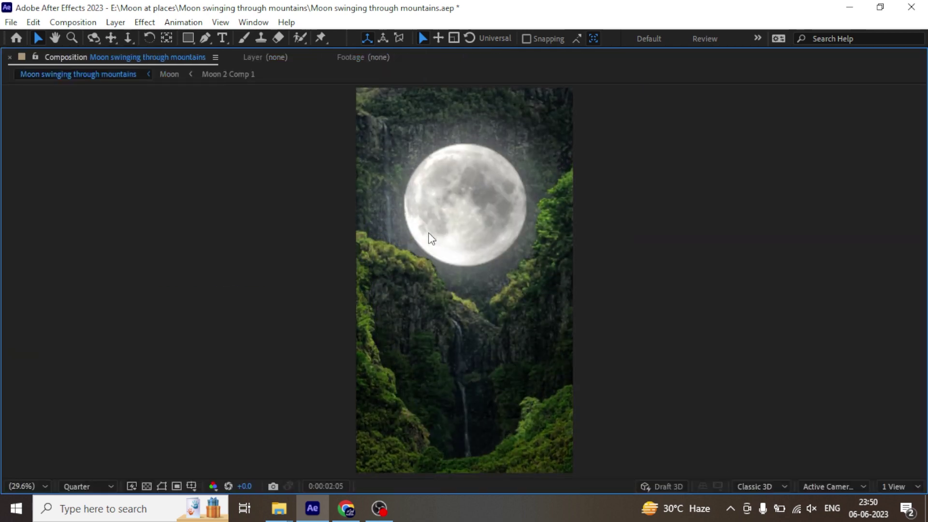